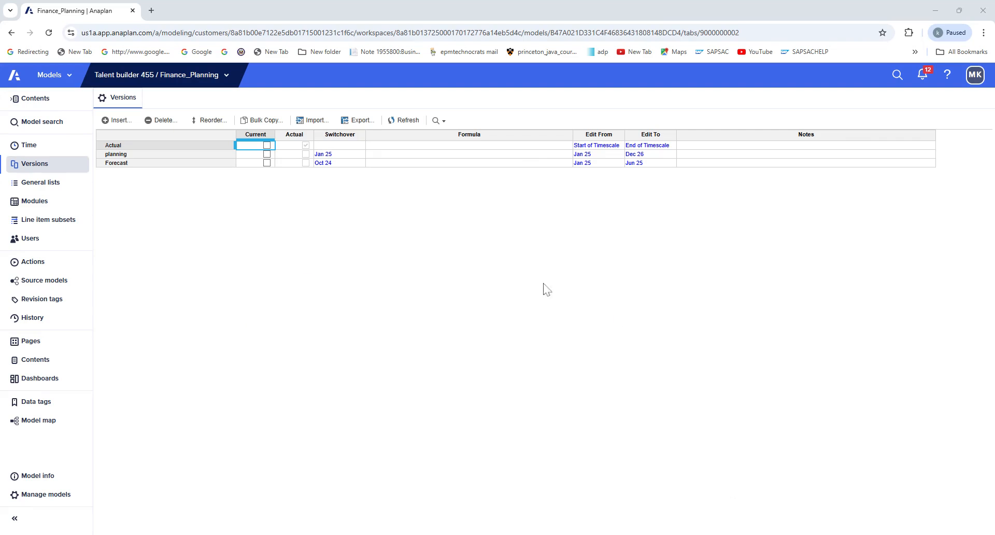
Step: Open the Sub_Region list from the general lists and look through its region items
click(65, 183)
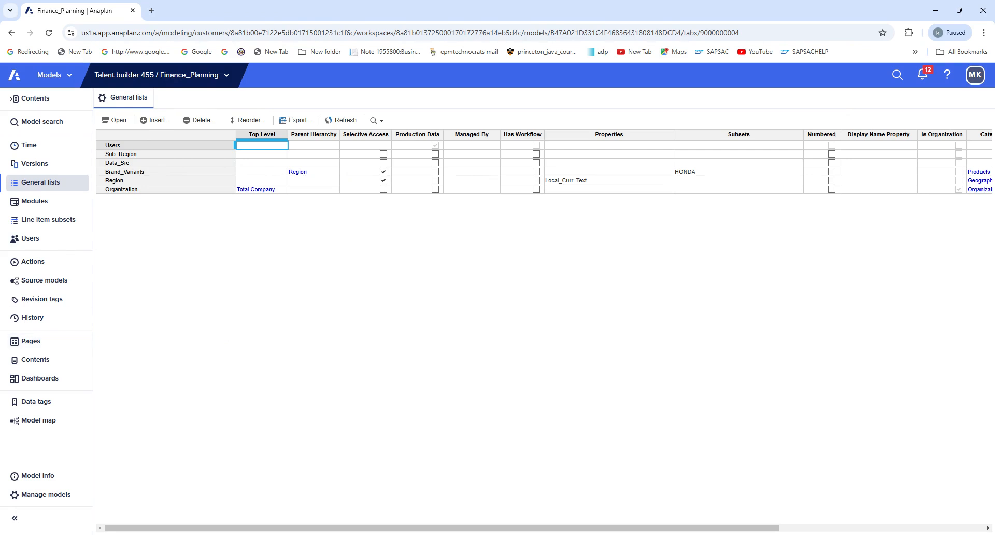
click(134, 152)
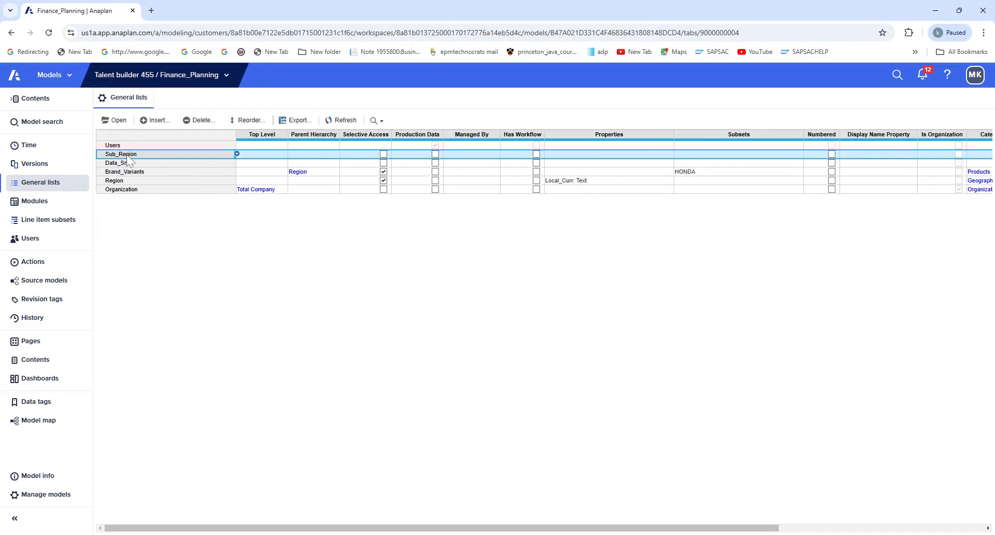
click(122, 121)
click(122, 177)
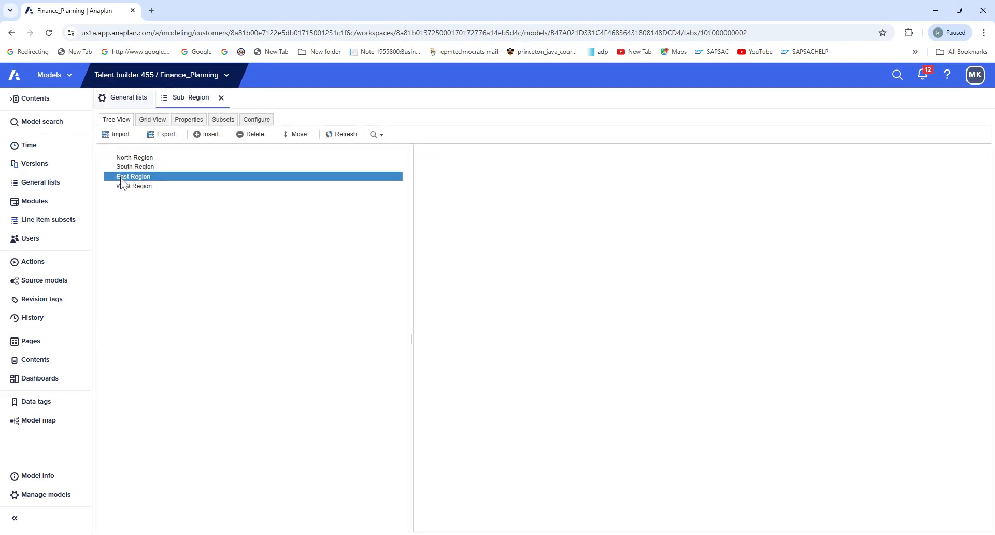
click(130, 187)
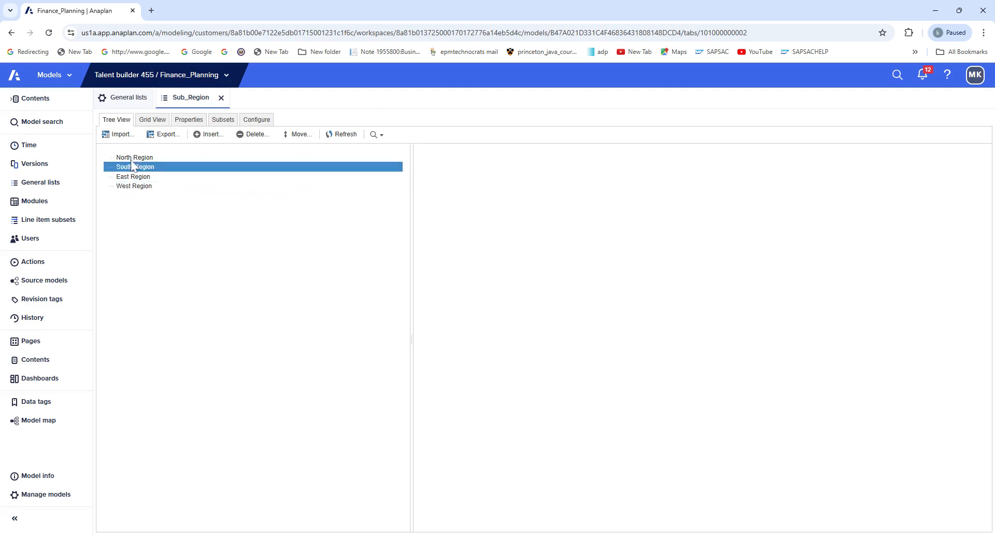
Step: Open the Data_Src list from the general lists and view its items
click(58, 183)
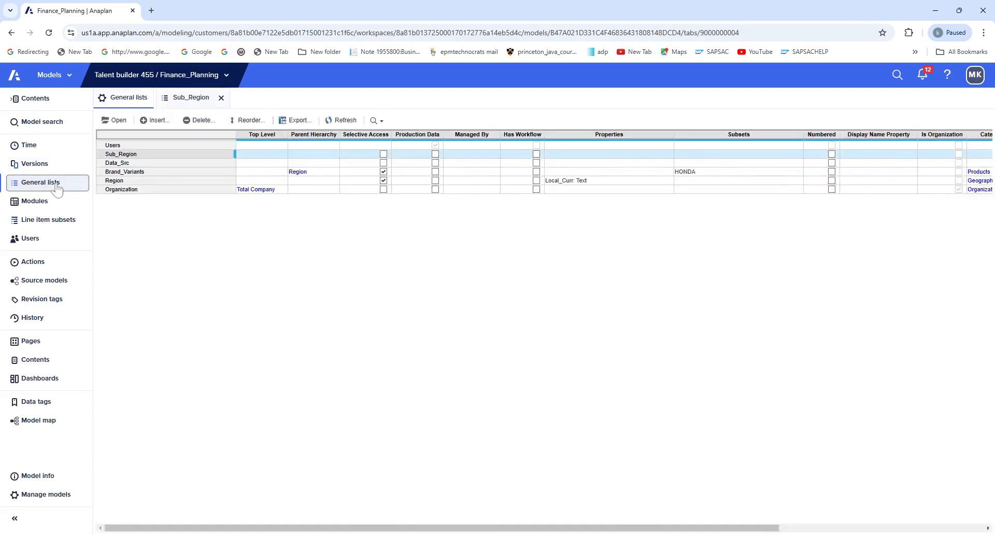
click(117, 163)
click(117, 120)
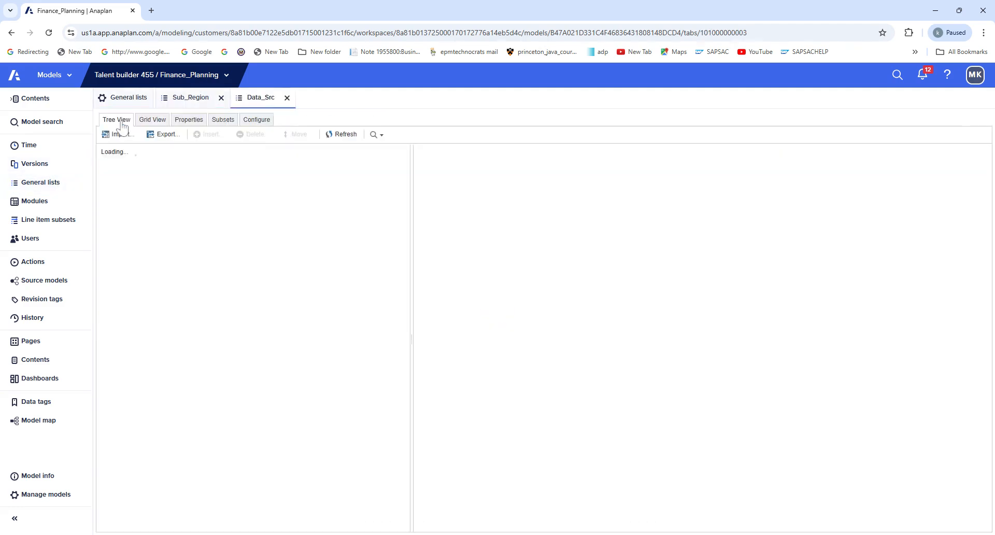
click(118, 188)
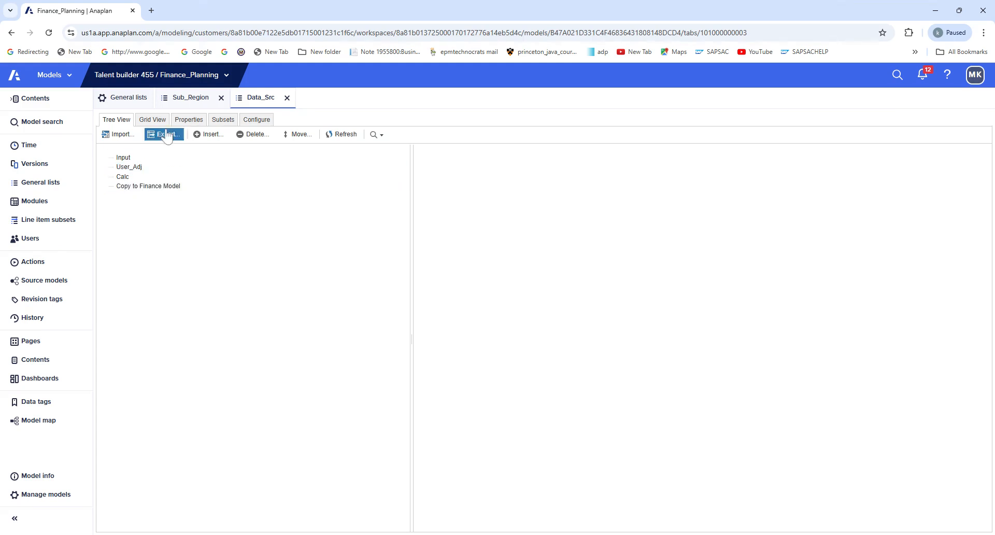
Step: Open the Brand_Variants list and review its items, configuration, subsets, properties and grid of members
click(129, 98)
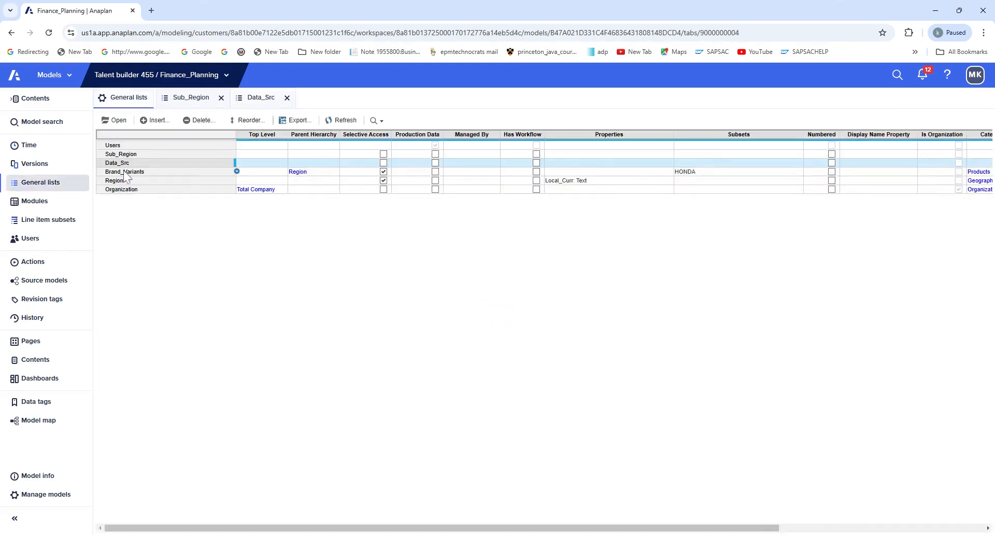
click(124, 174)
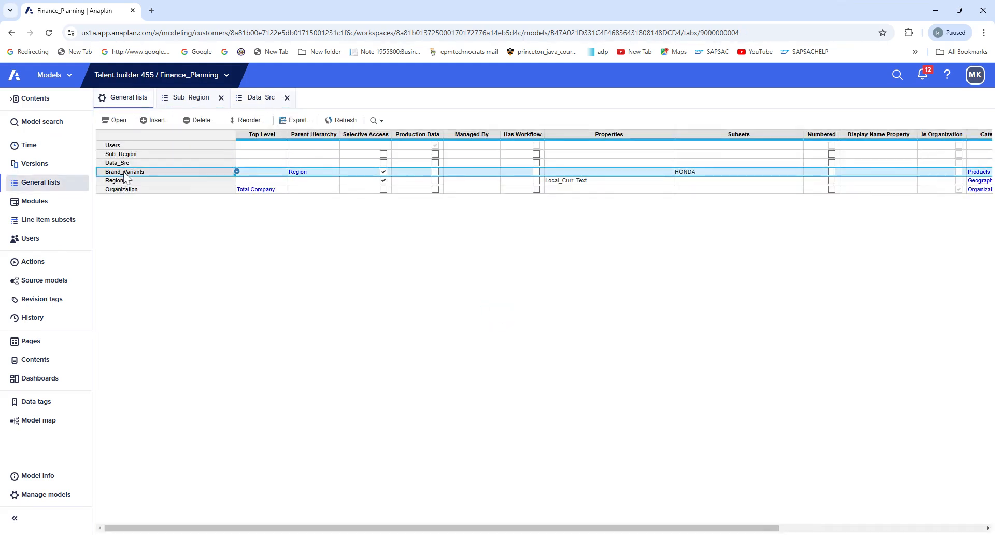
click(116, 121)
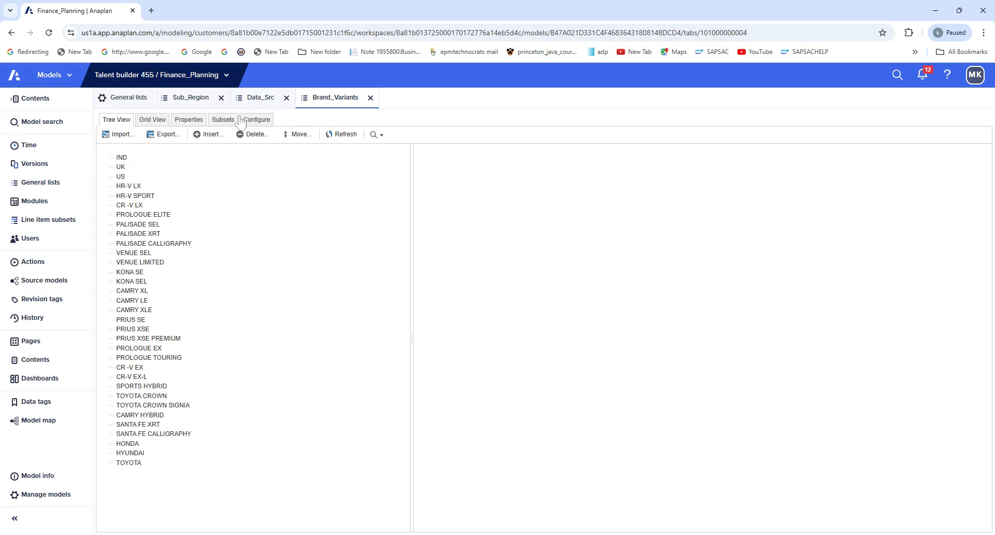
click(256, 121)
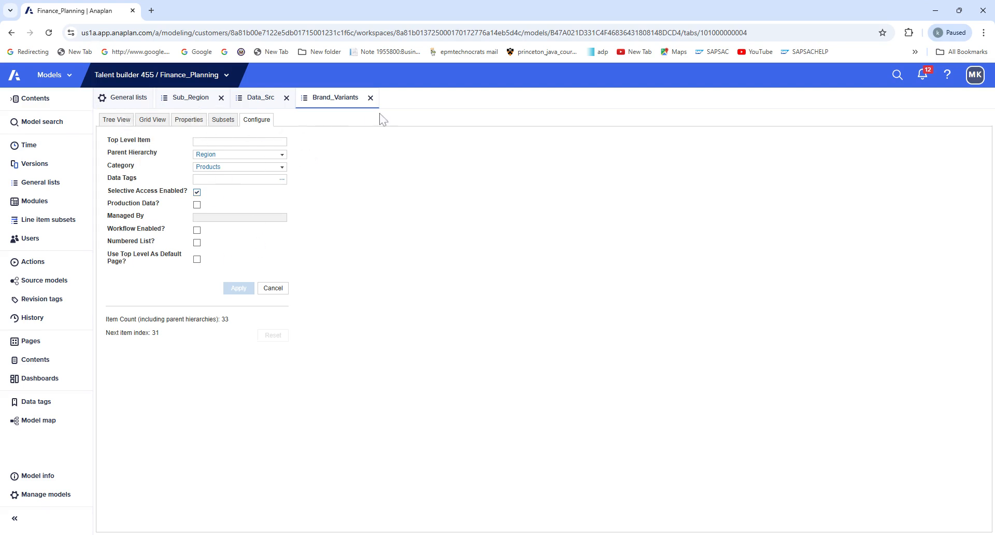
click(223, 122)
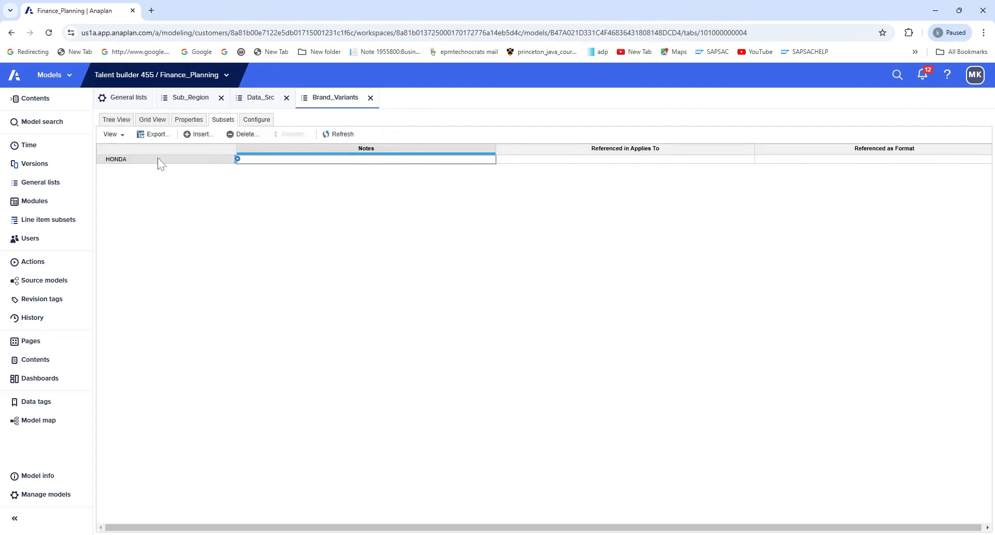
click(188, 122)
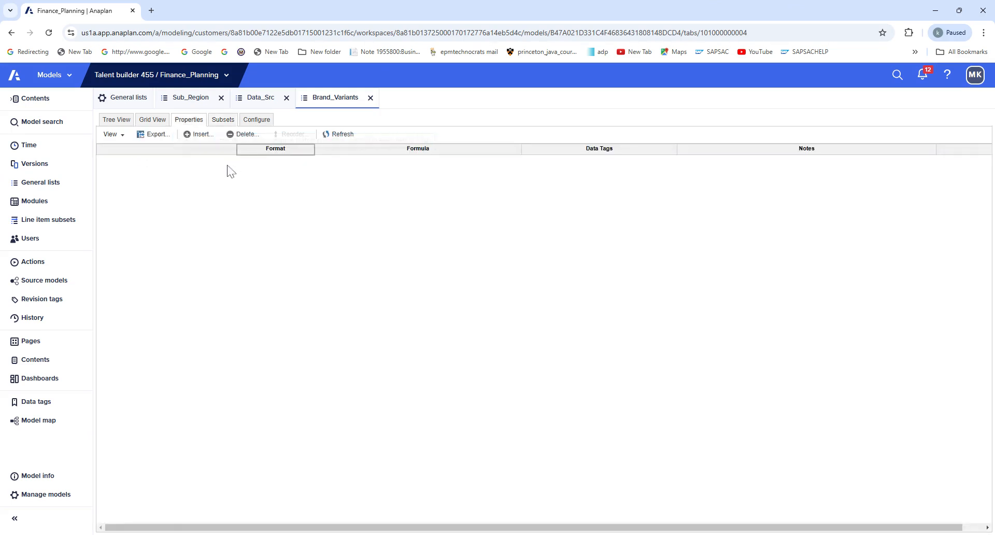
click(164, 121)
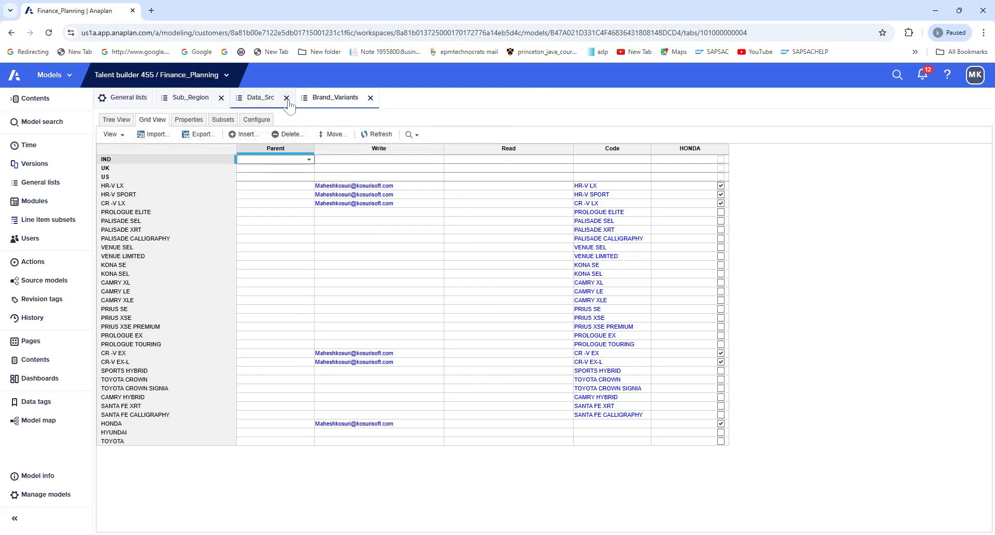
Step: Try to run the import action Brand_Variants from Variants_List.csv
click(42, 182)
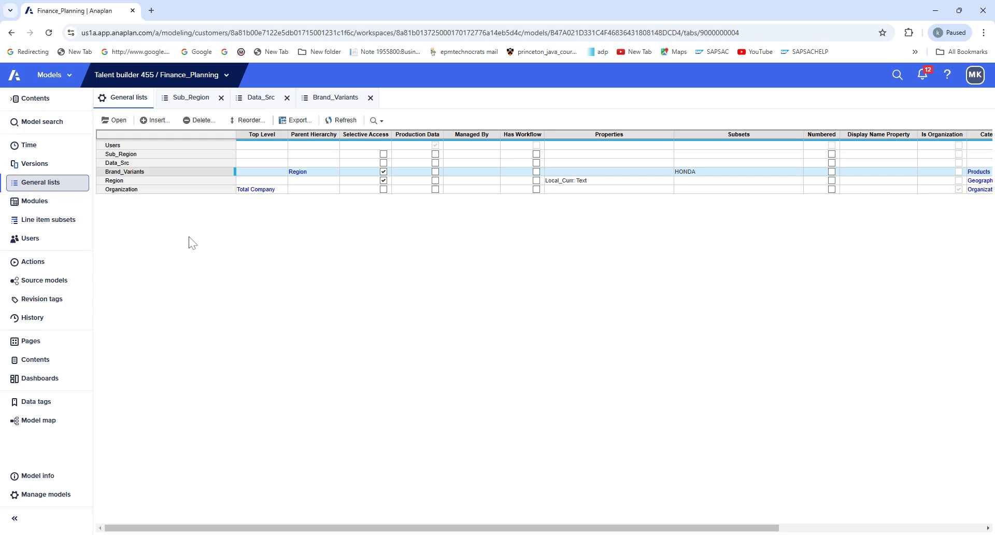
click(33, 266)
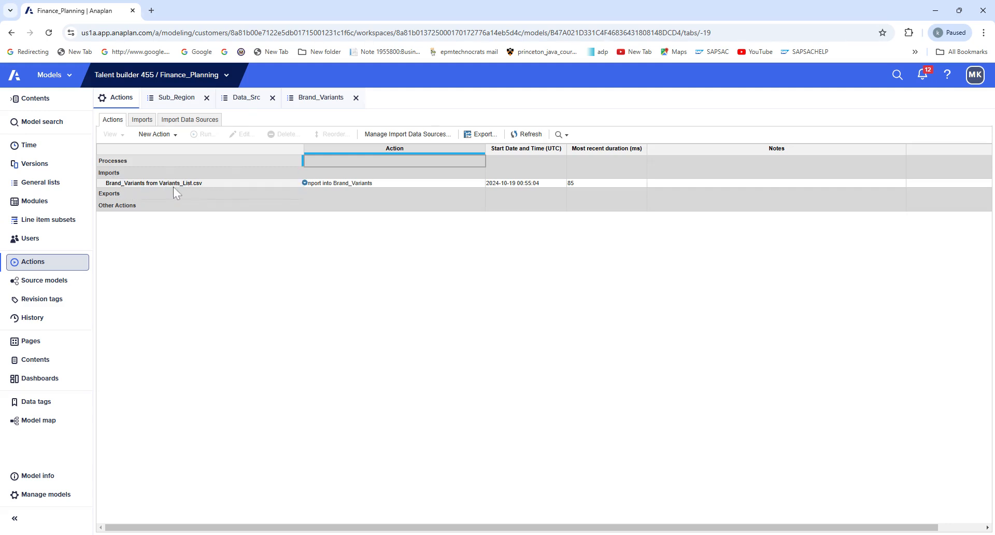
click(192, 183)
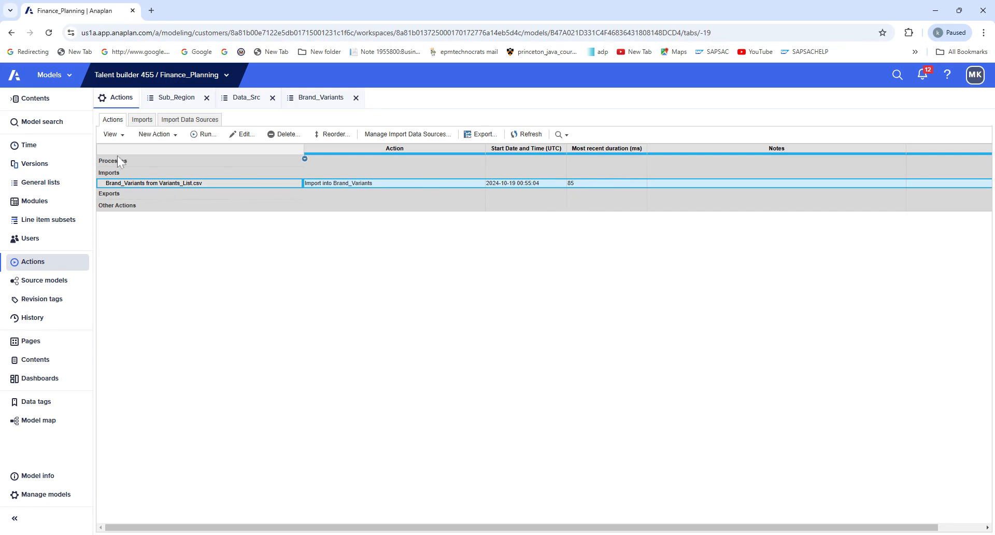
click(203, 134)
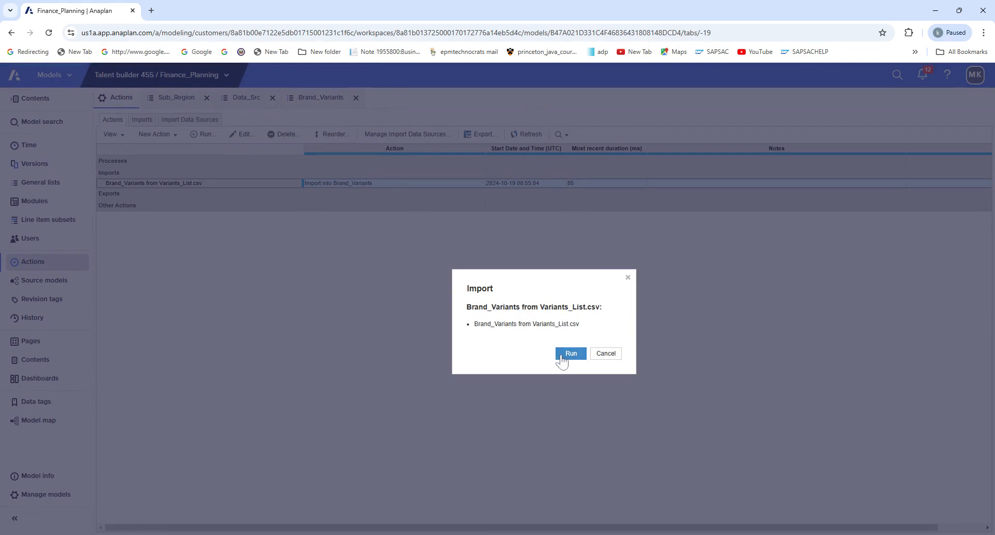
click(570, 354)
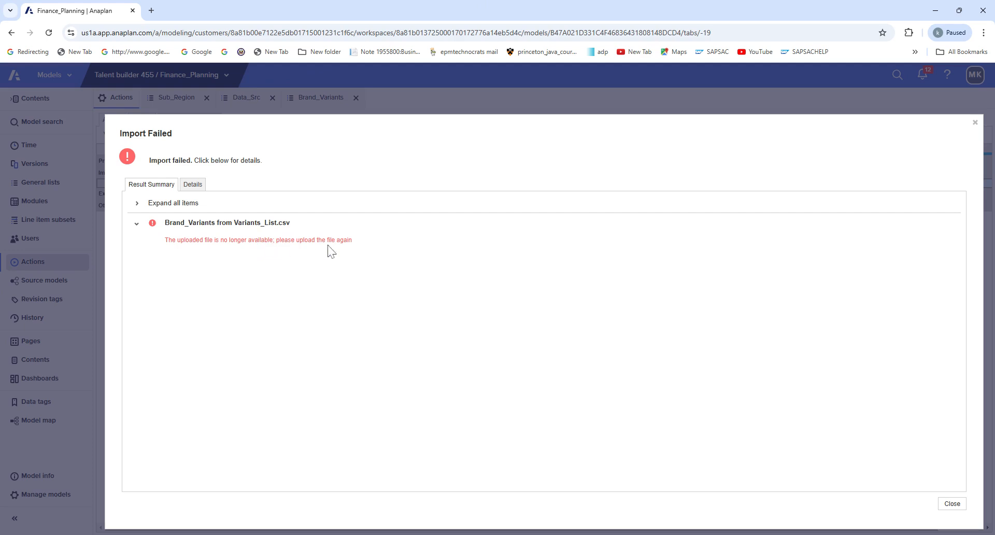
Step: Check the import's result details and try to open the Brand_Variants import action for editing
click(193, 185)
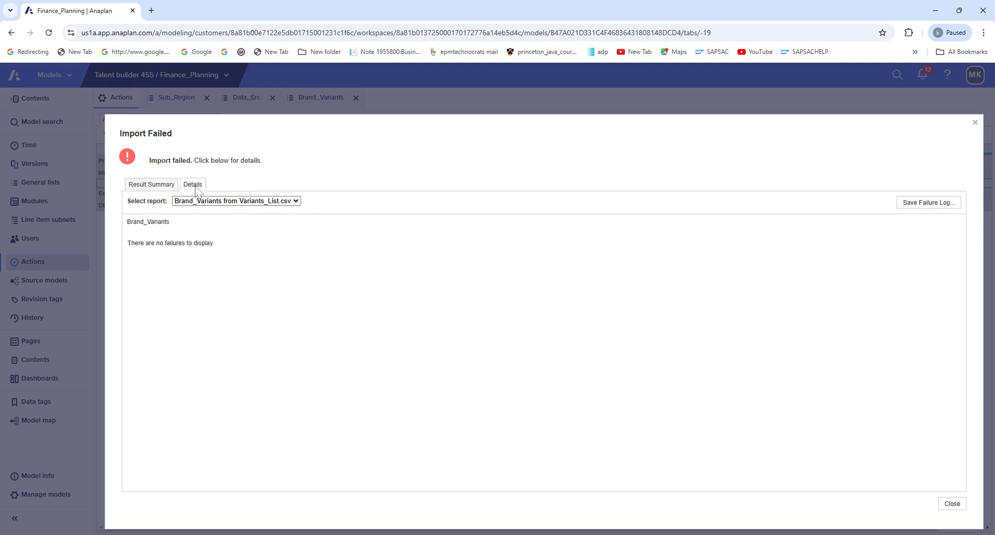
click(952, 503)
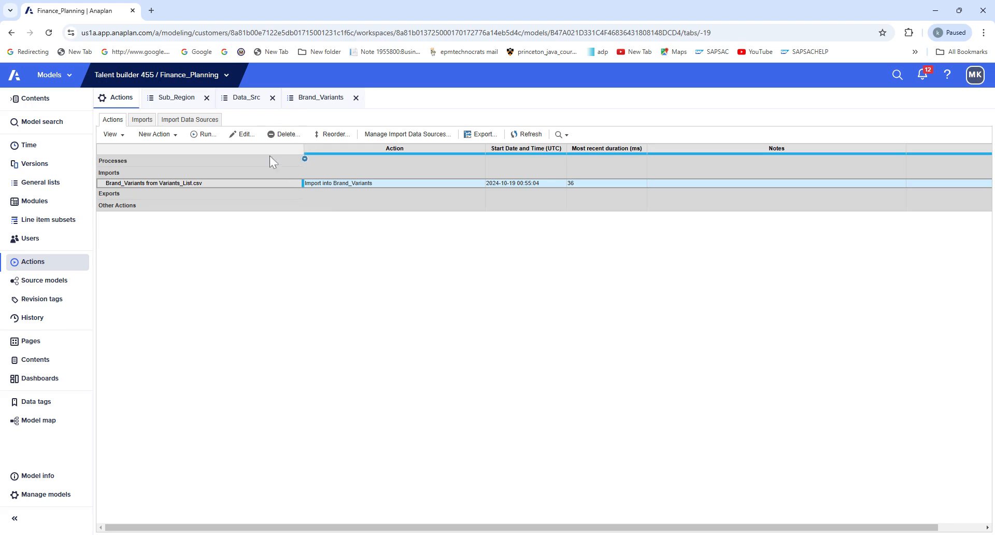
click(251, 136)
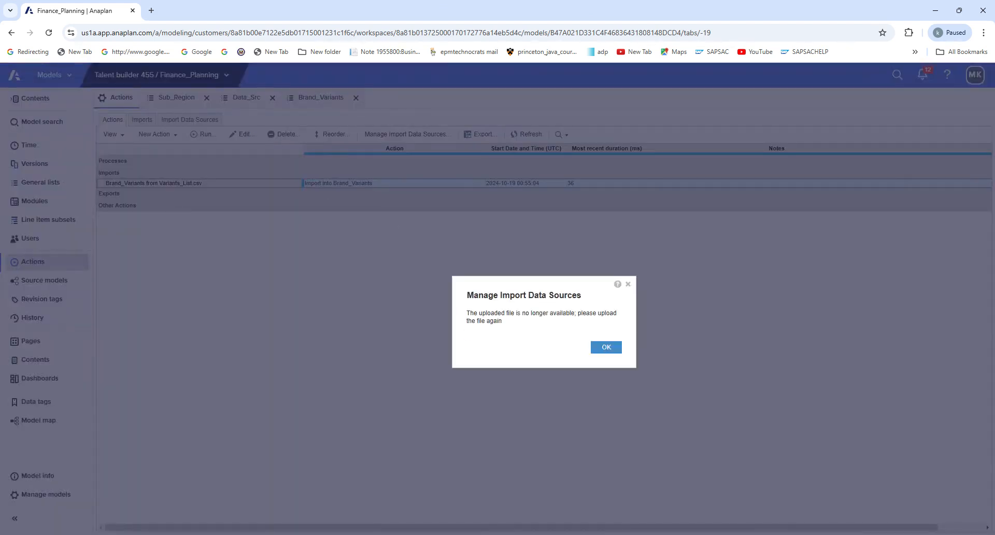
click(628, 285)
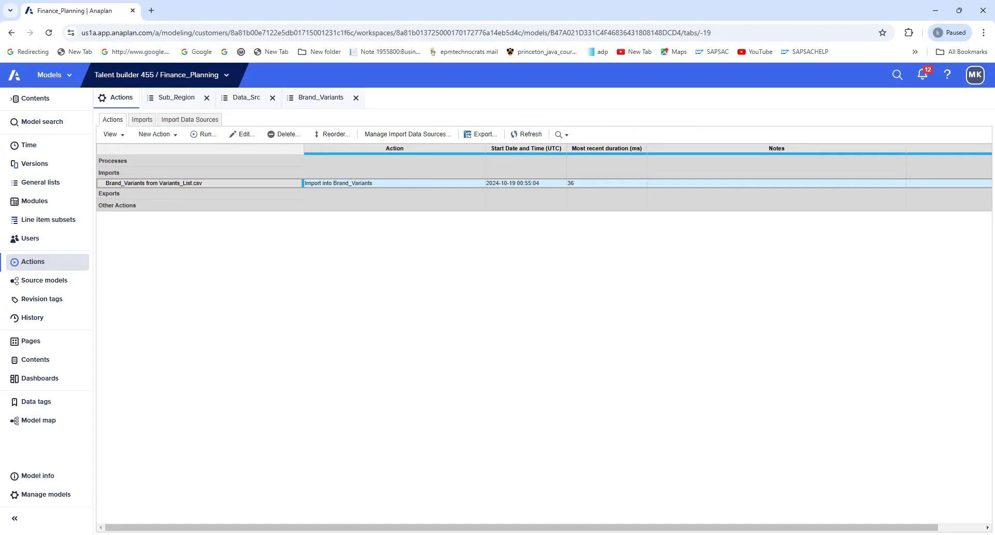
Step: Review the model's general lists, versions and calendar settings
click(40, 183)
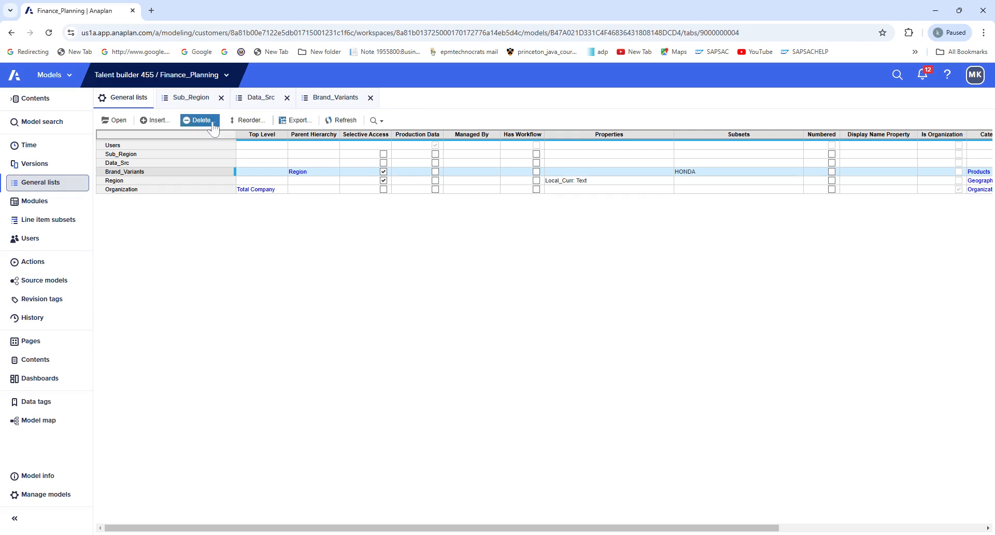
click(41, 169)
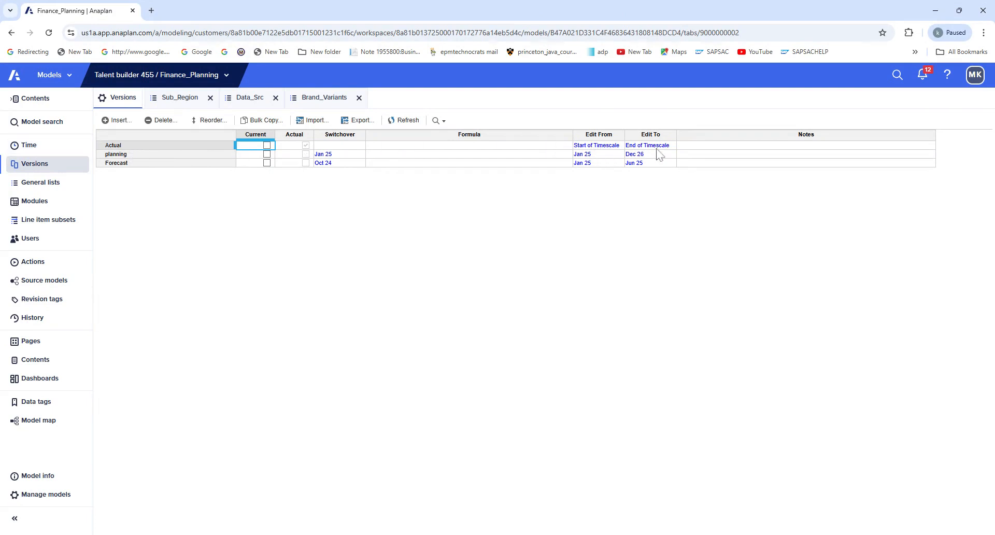
click(34, 145)
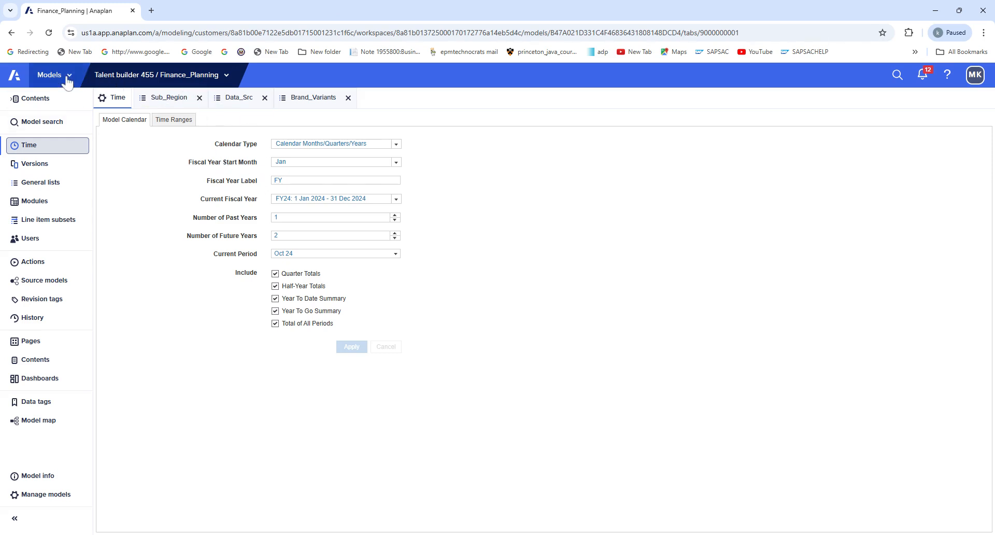
Step: Set the Actual version's Edit From period to None and restore it to Start of Timescale
click(42, 170)
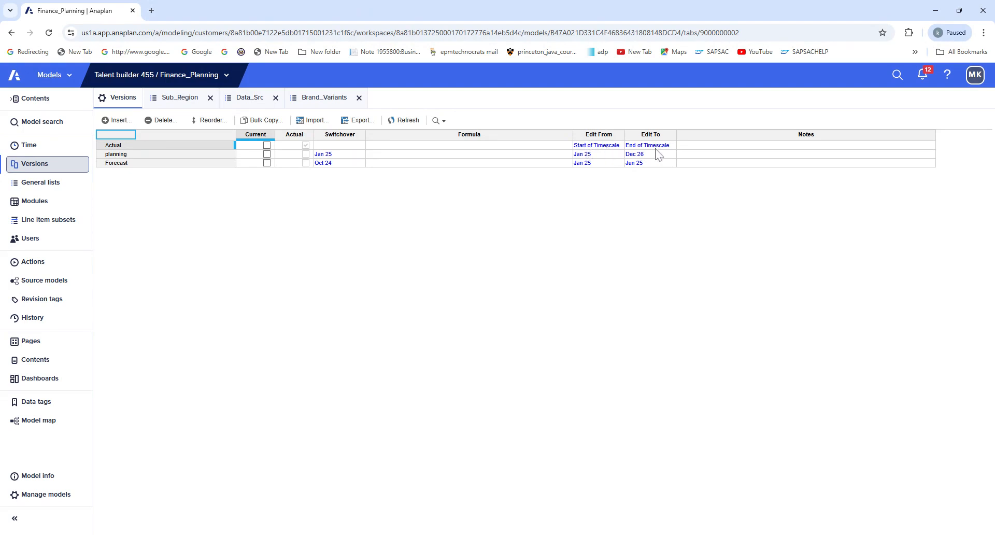
mouse_move(655, 144)
click(607, 148)
click(619, 145)
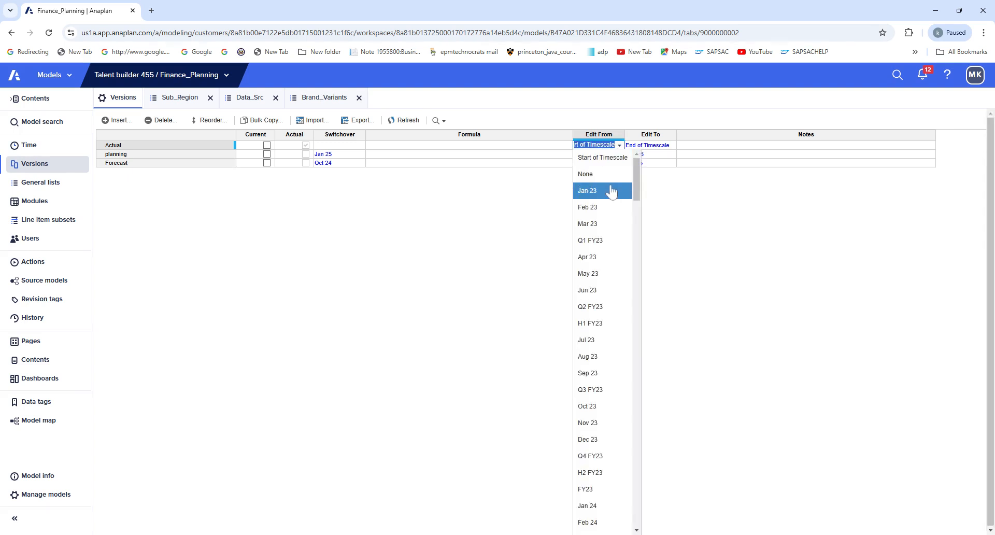
click(601, 176)
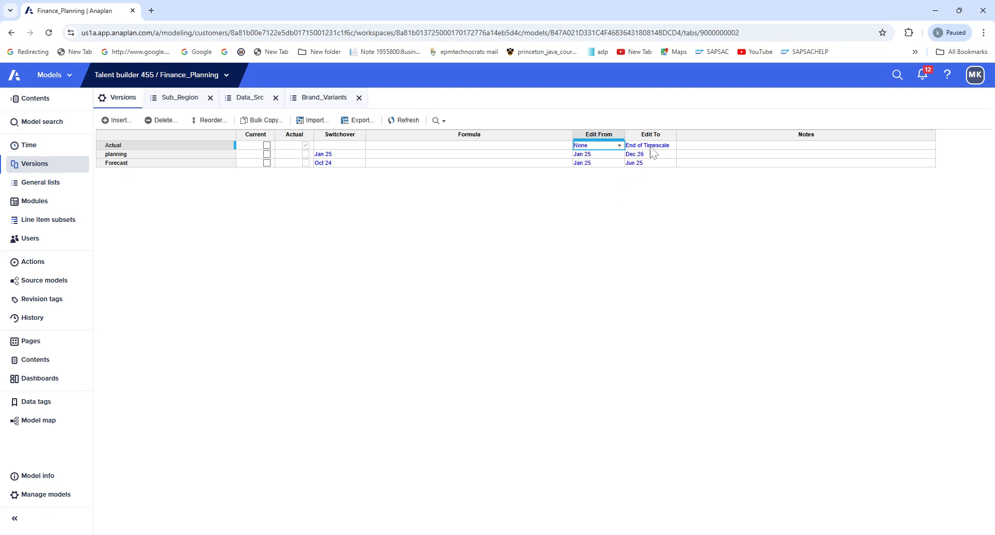
click(617, 146)
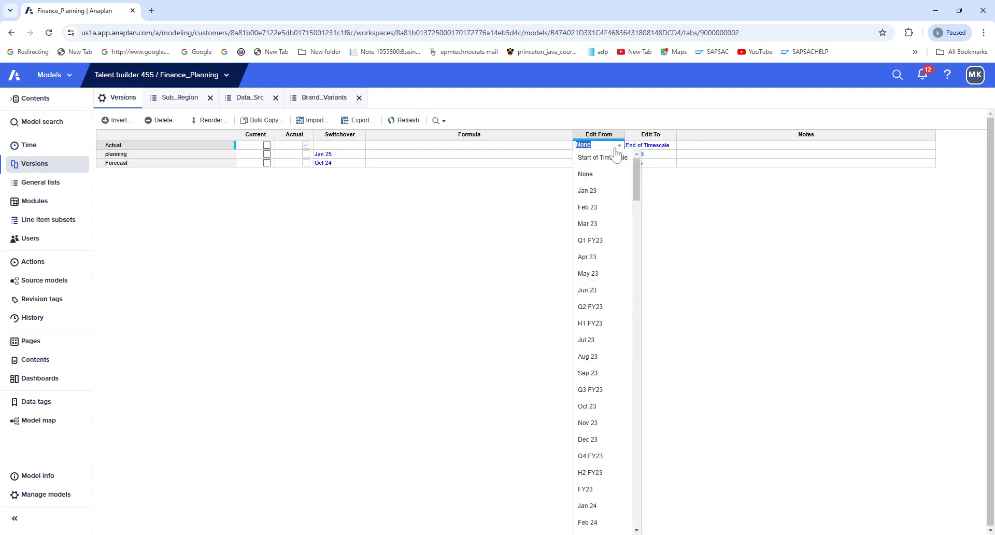
click(597, 159)
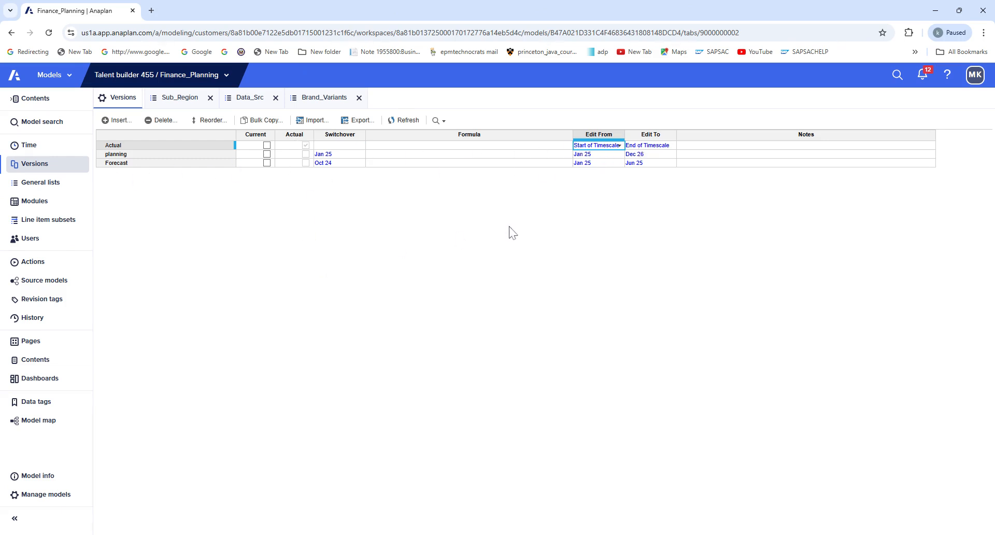
Step: Insert a functional area named Finace planning among the model's module settings
click(138, 153)
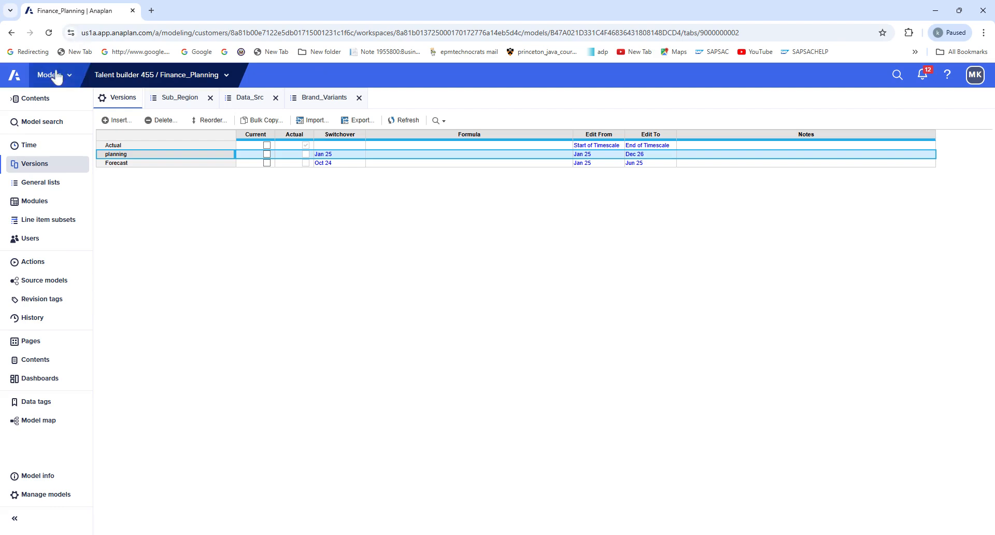
click(49, 207)
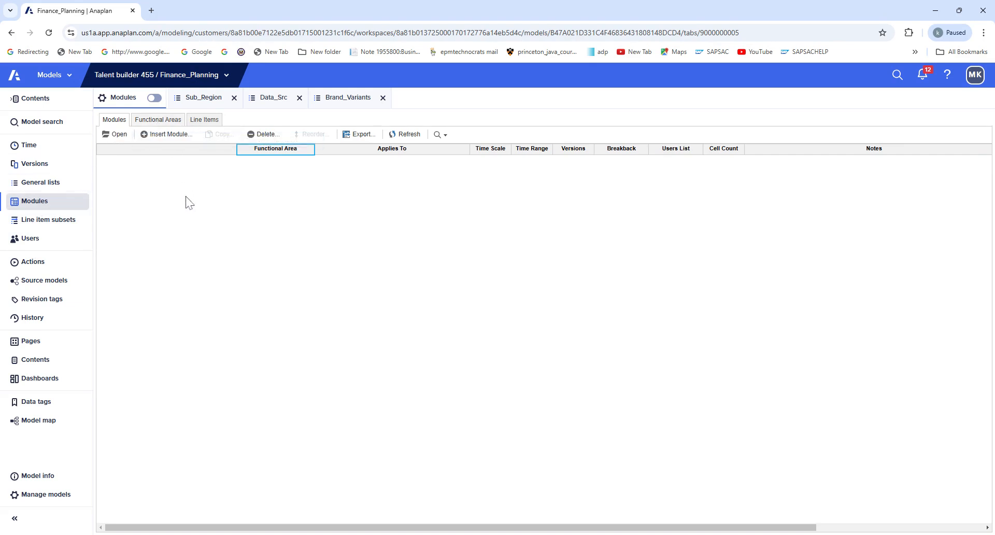
click(158, 121)
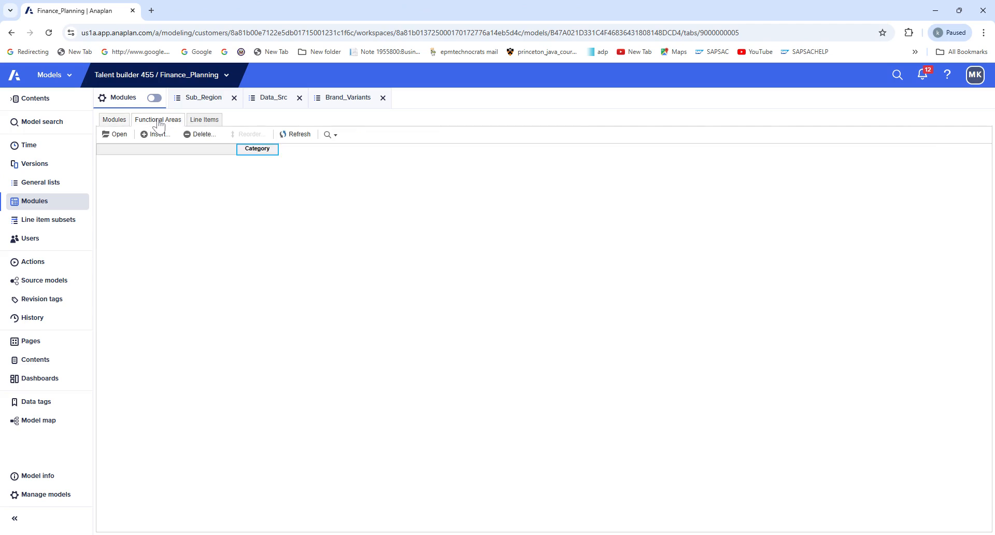
click(156, 135)
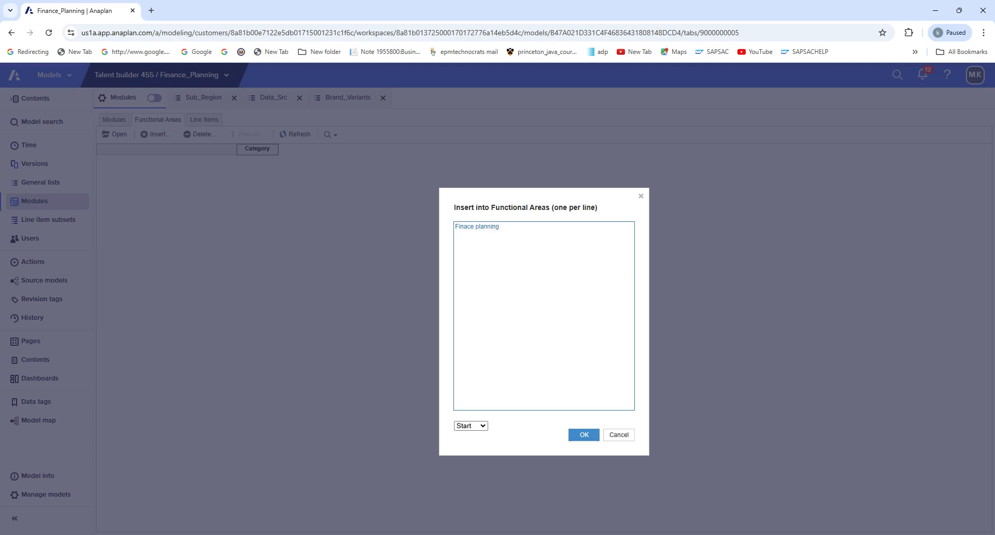
click(581, 435)
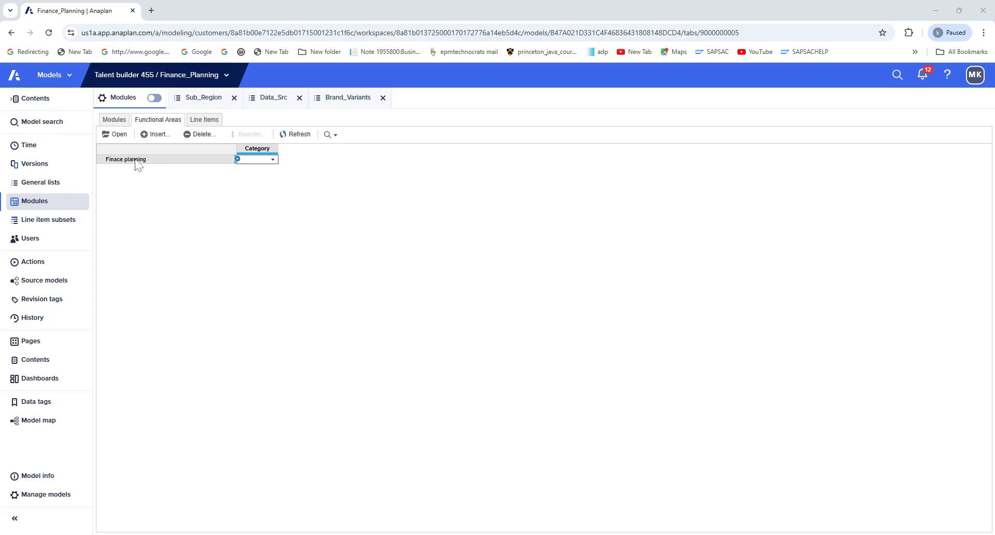
Step: Set the category of the Finace planning functional area to Finance
click(273, 160)
click(272, 162)
click(273, 160)
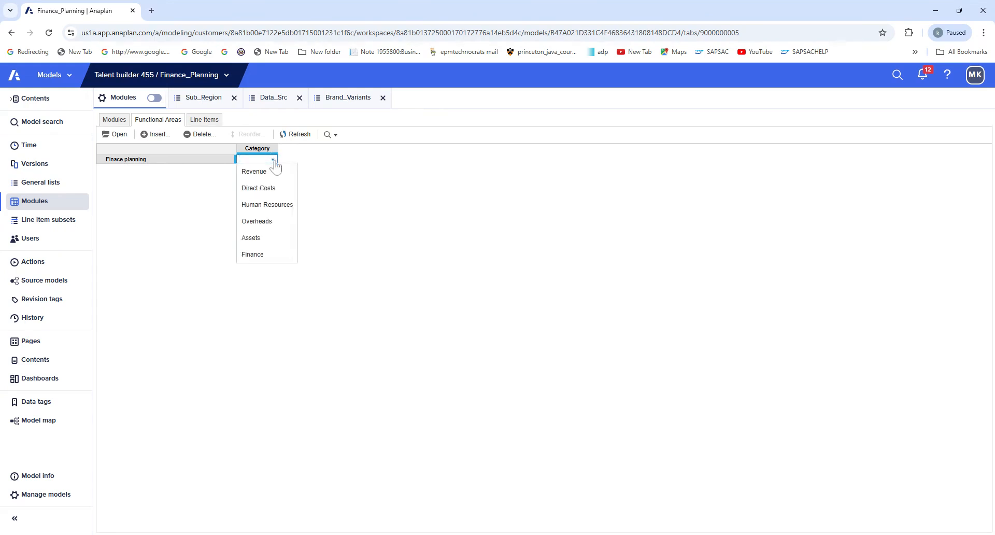
click(262, 259)
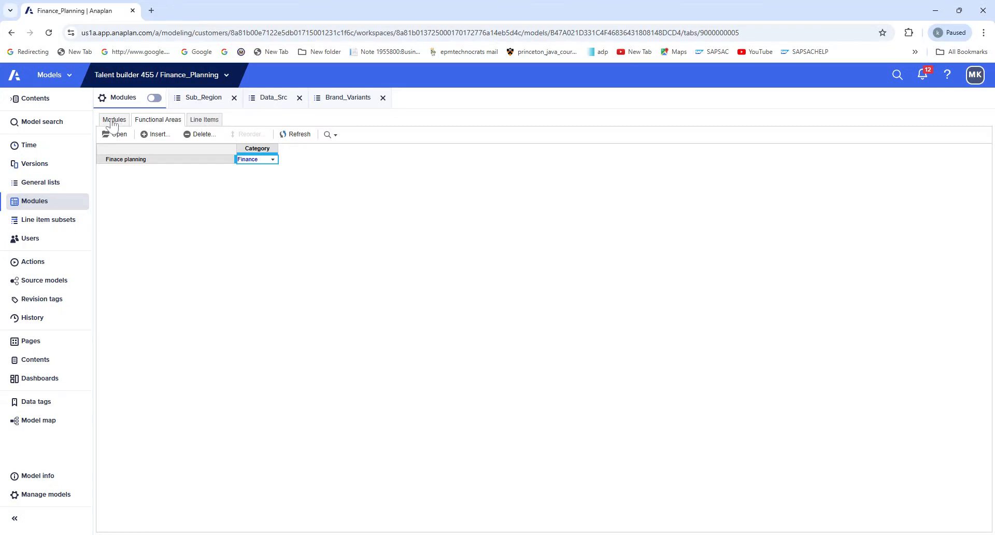
Step: Start a new module and enter Unit Selling Price as its first line item
click(203, 120)
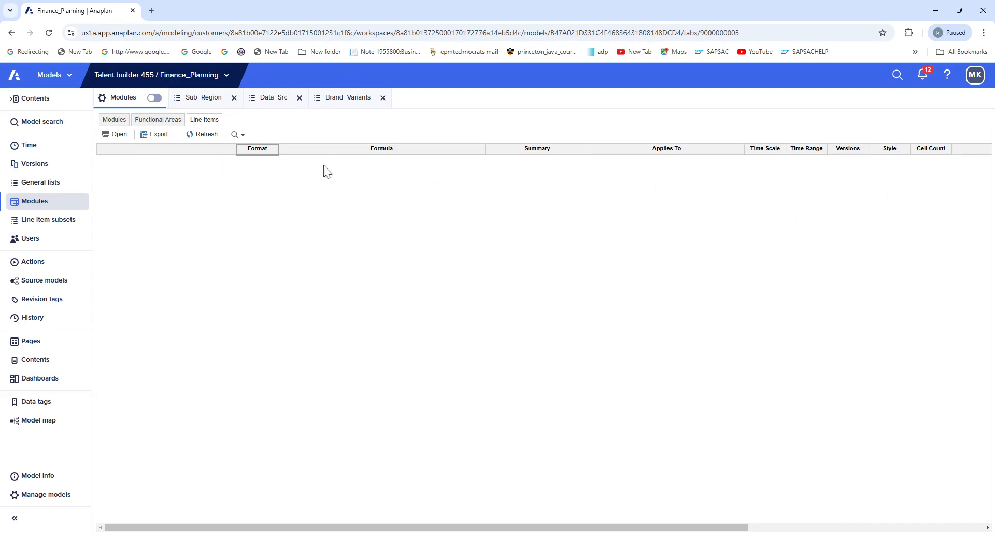
click(118, 121)
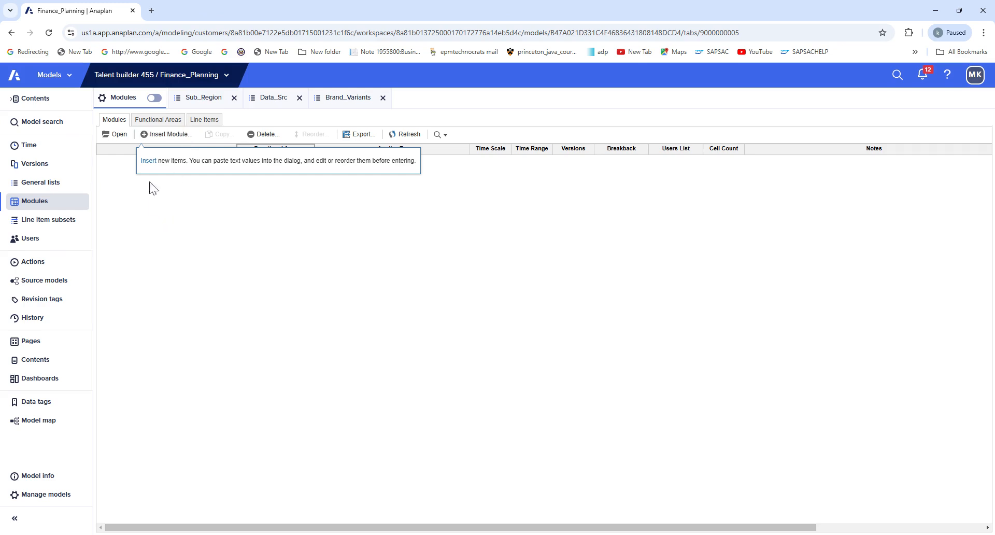
click(172, 135)
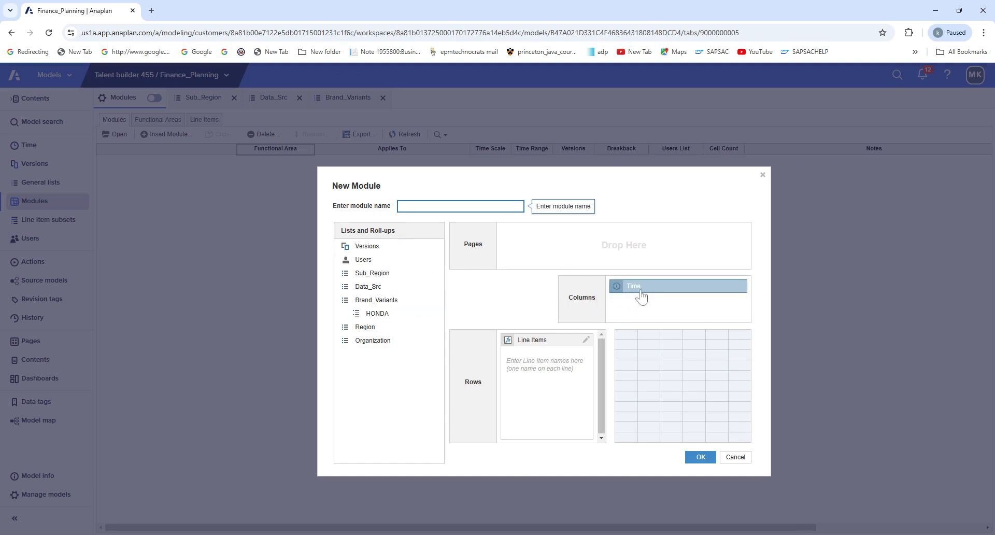
click(530, 343)
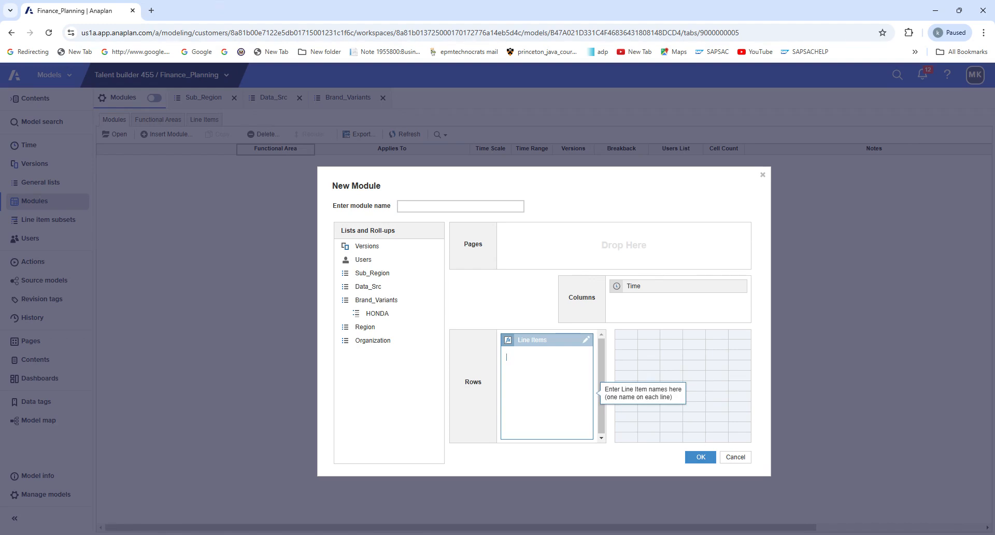
click(686, 409)
text(Unit)
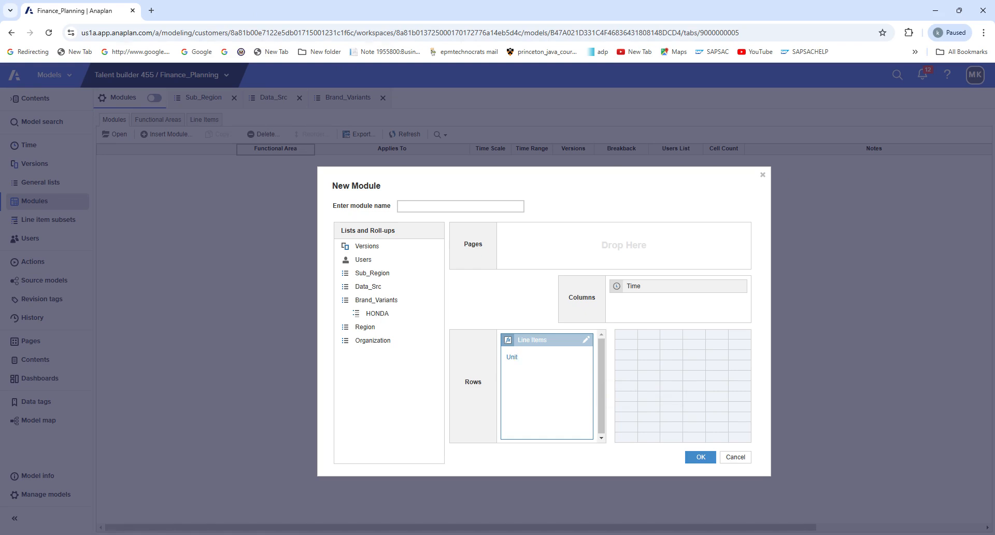
text( P)
key(BackSpace)
text(Sa)
text(ellin g)
text(Price)
click(297, 287)
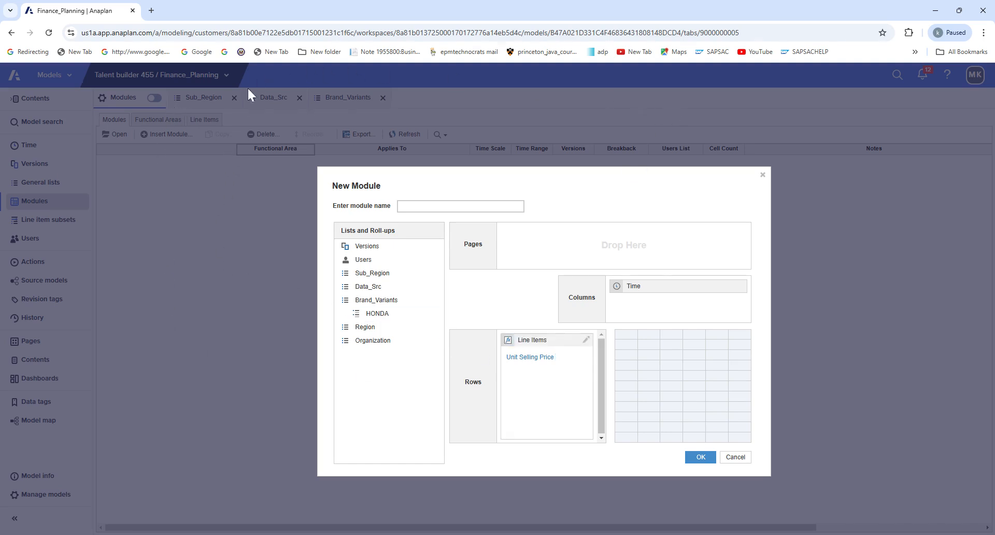
Step: Add the line items Unit Cost Price, Gross Margin in % and Gross Margin below Unit Selling Price, one per line
click(544, 394)
click(430, 358)
click(547, 388)
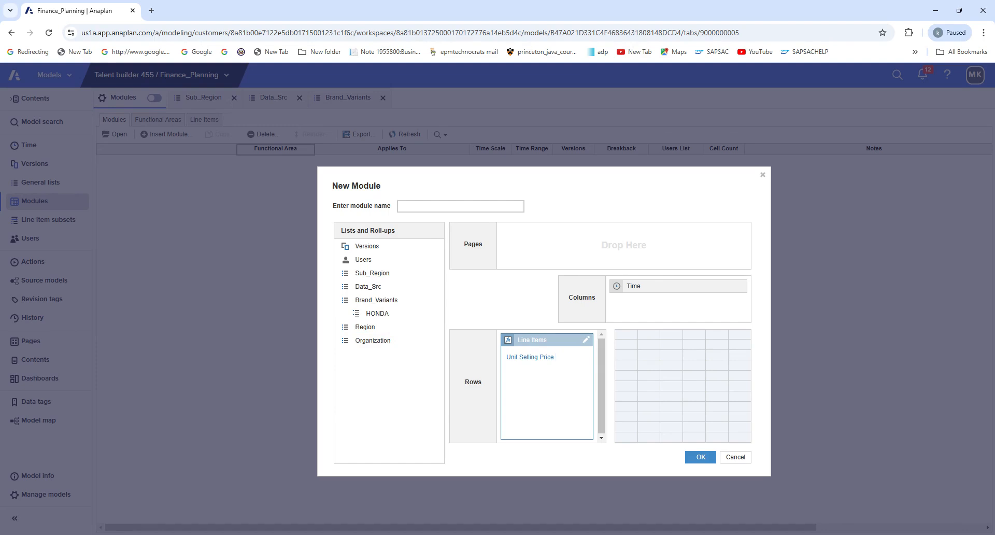
key(Return)
text(Unit Cost Price)
key(Return)
text(Gross Marging)
key(BackSpace)
text(n% Gross Marging)
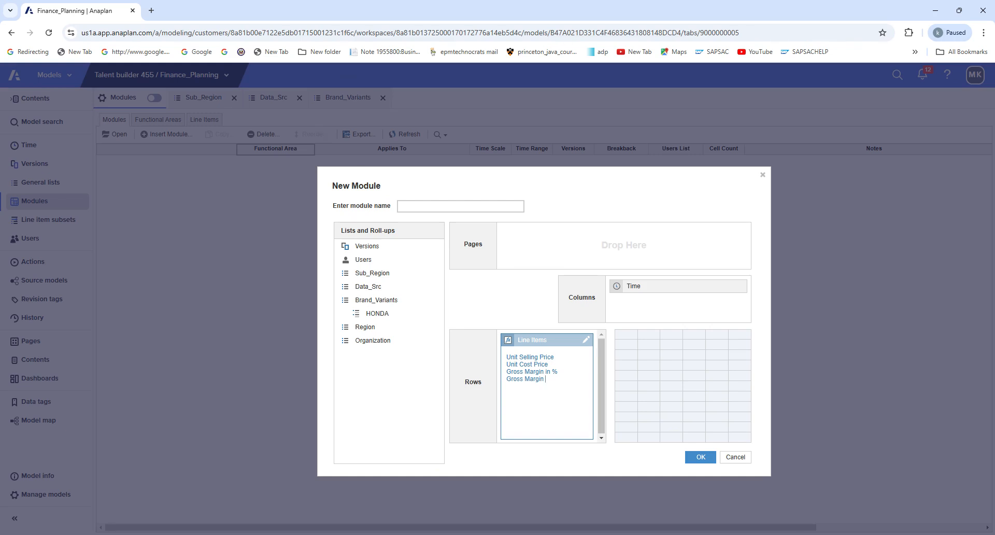
Step: Try Time and Line Items in the Pages area, and return them to Columns and Rows
click(636, 289)
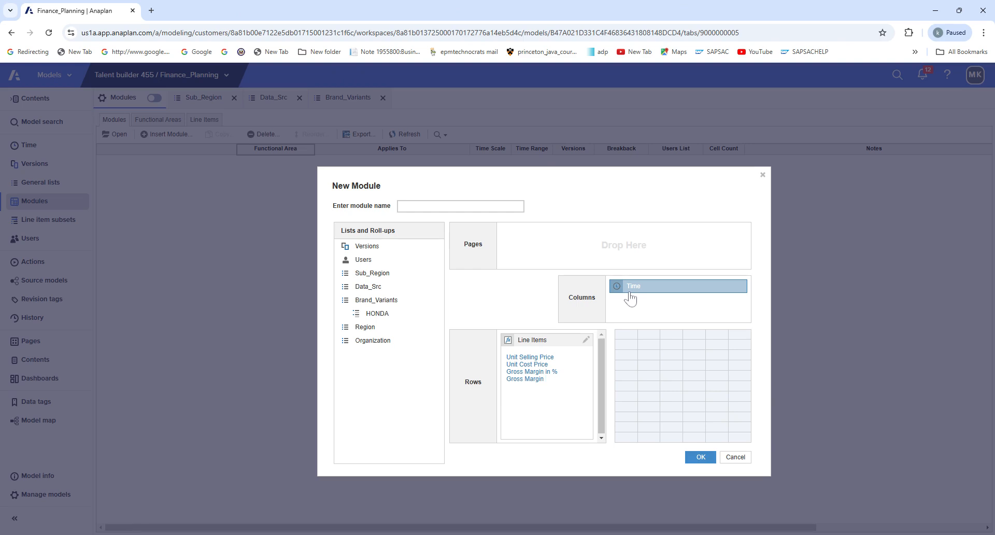
drag(630, 299, 541, 235)
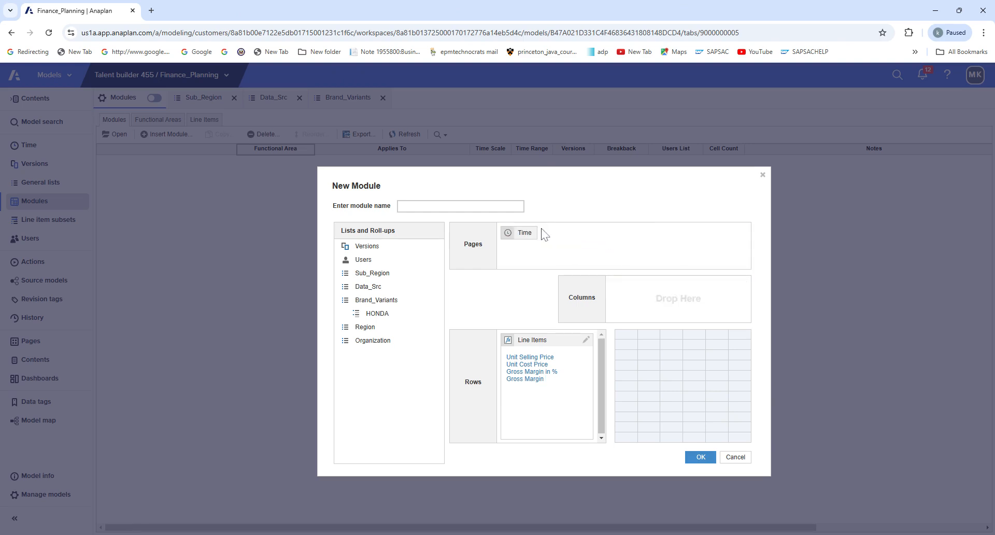
drag(526, 341, 641, 251)
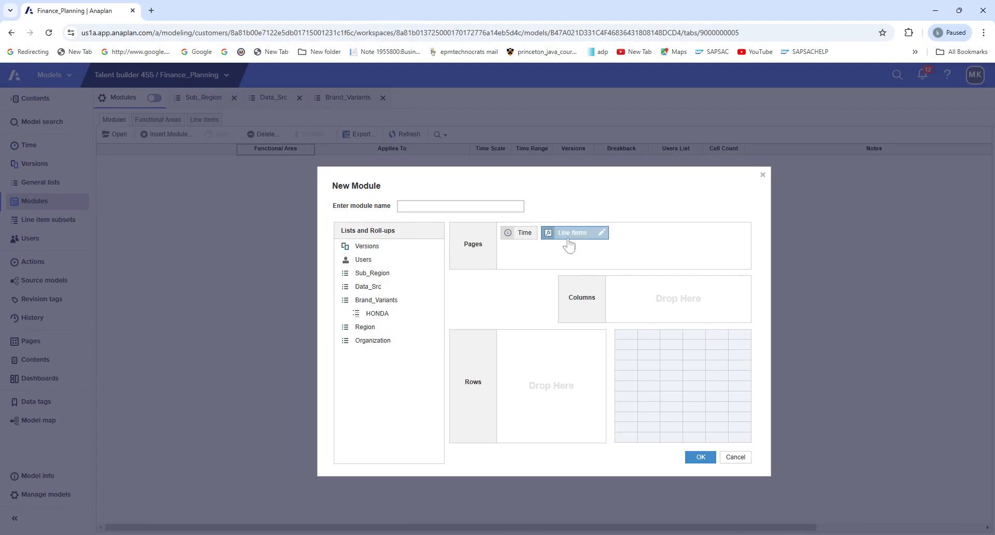
drag(580, 235, 551, 361)
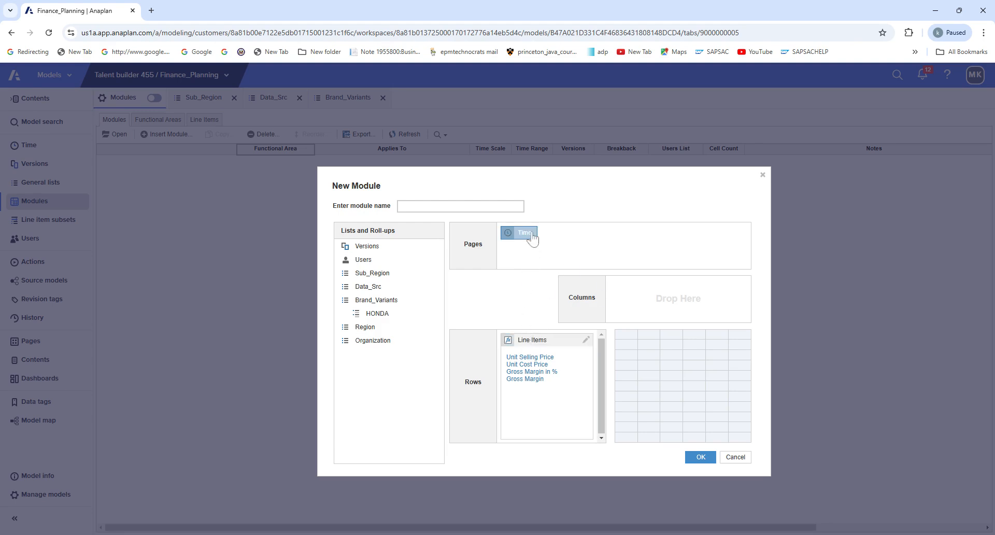
drag(513, 236, 649, 299)
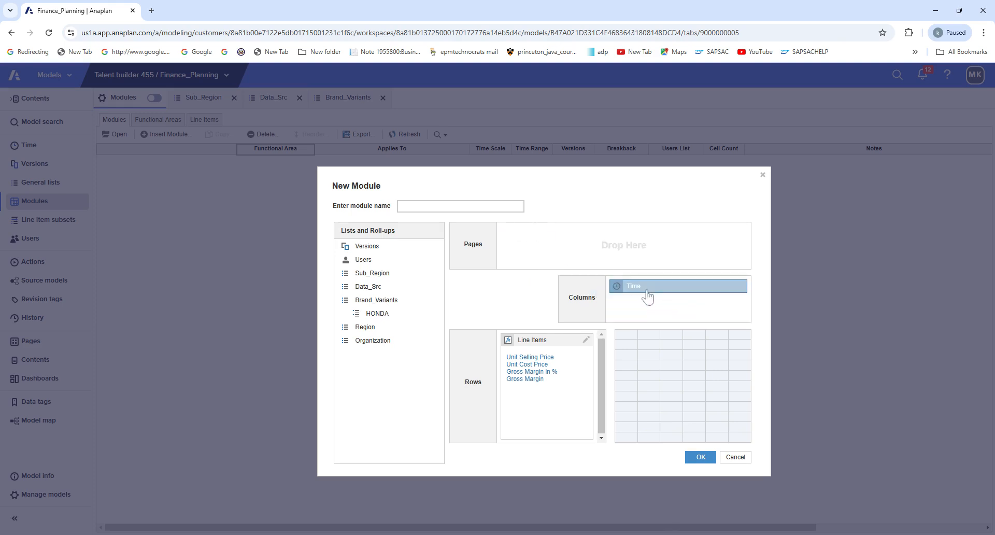
click(592, 365)
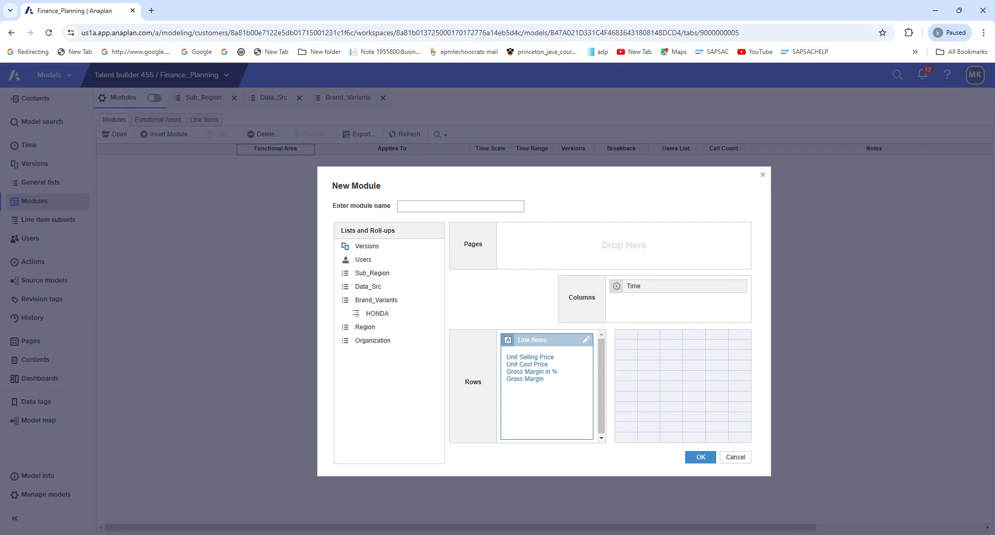
drag(528, 344, 512, 248)
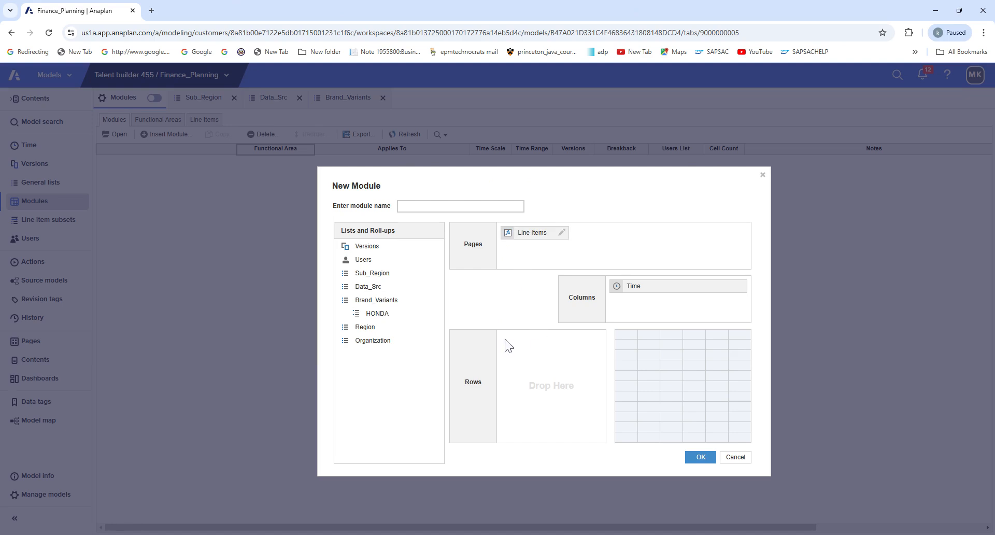
drag(524, 244, 528, 359)
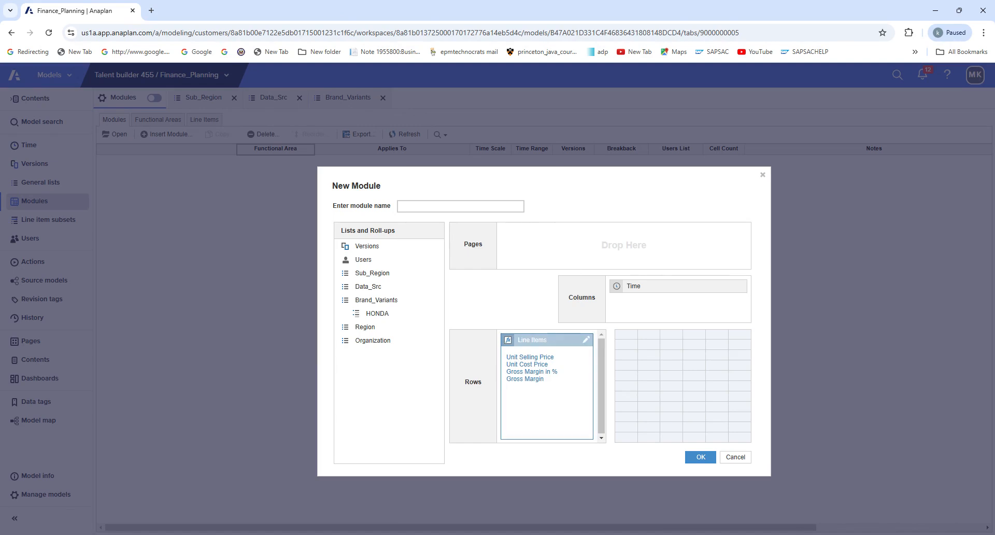
Step: Move Line Items to Pages and place the Brand_Variants and Sub_Region lists in Rows
drag(532, 348, 536, 238)
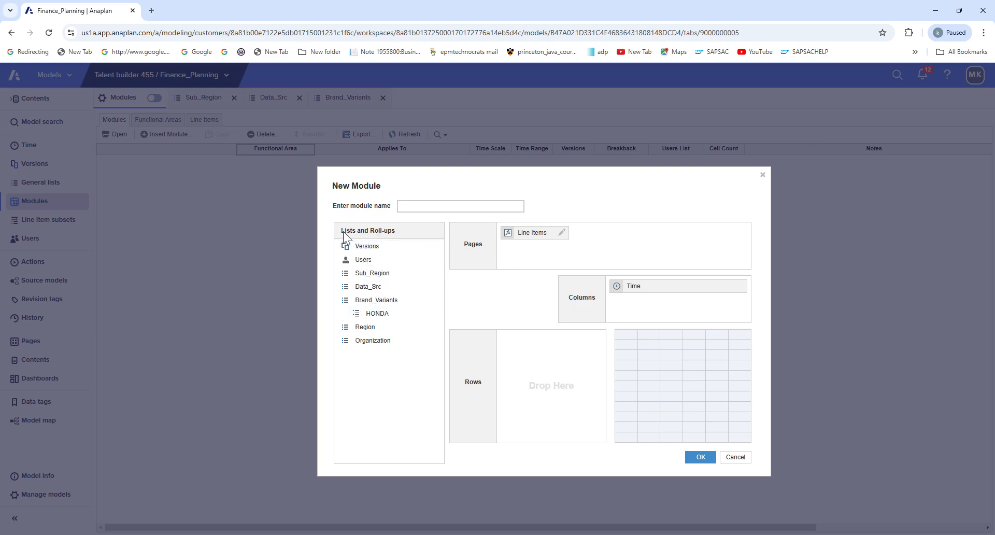
click(399, 327)
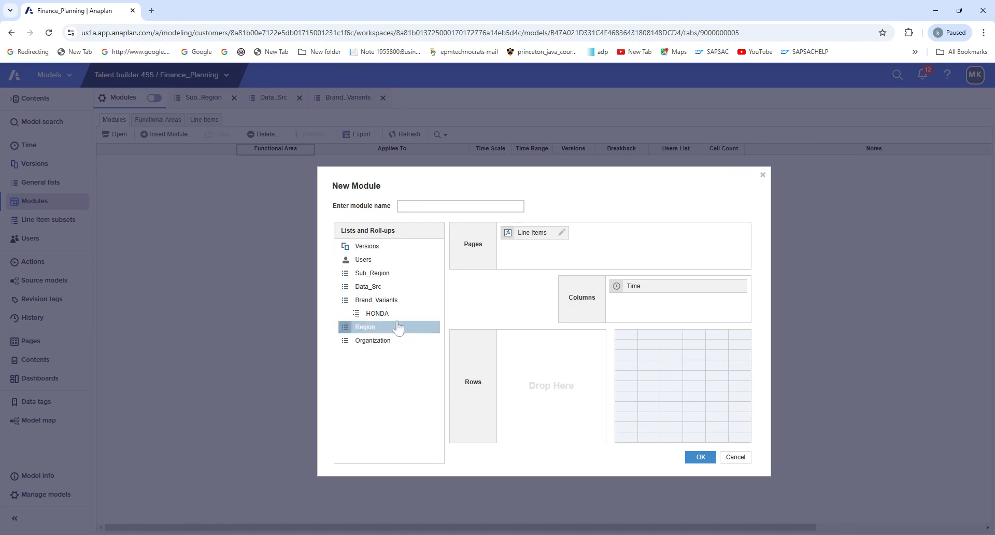
drag(383, 302, 549, 353)
click(355, 313)
drag(375, 274, 518, 365)
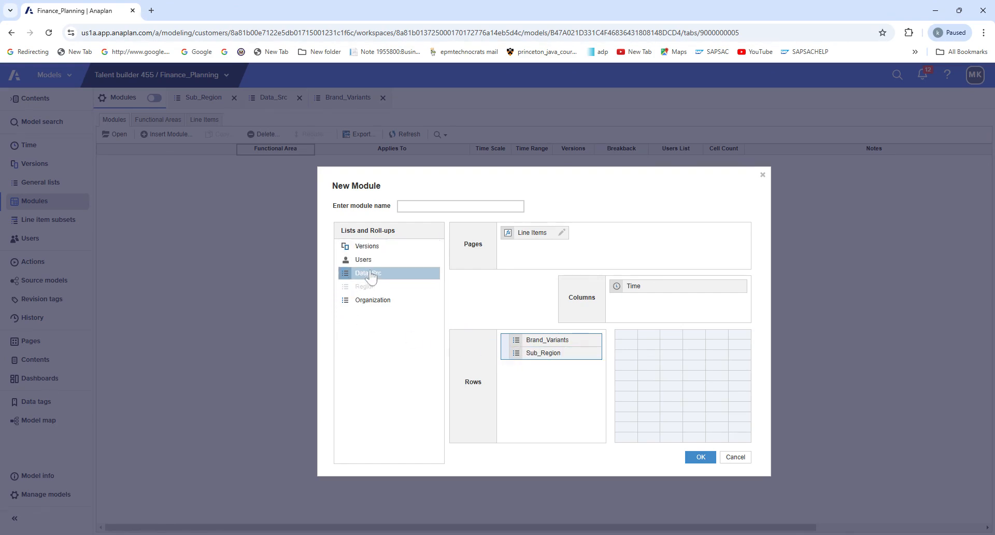
Step: Place Versions above Time in Columns, Data_Src in Pages and Organization below Sub_Region in Rows
drag(379, 253, 644, 314)
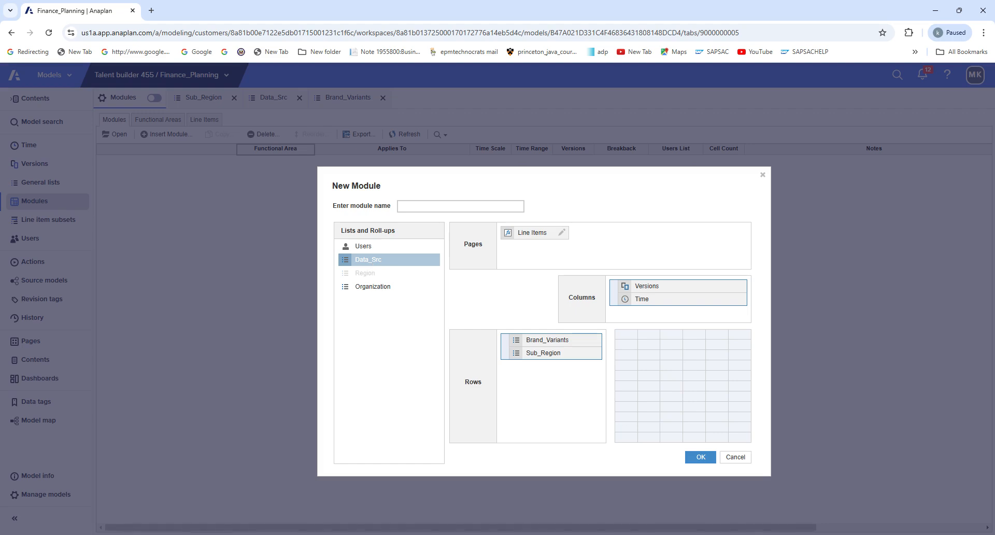
drag(368, 267, 606, 239)
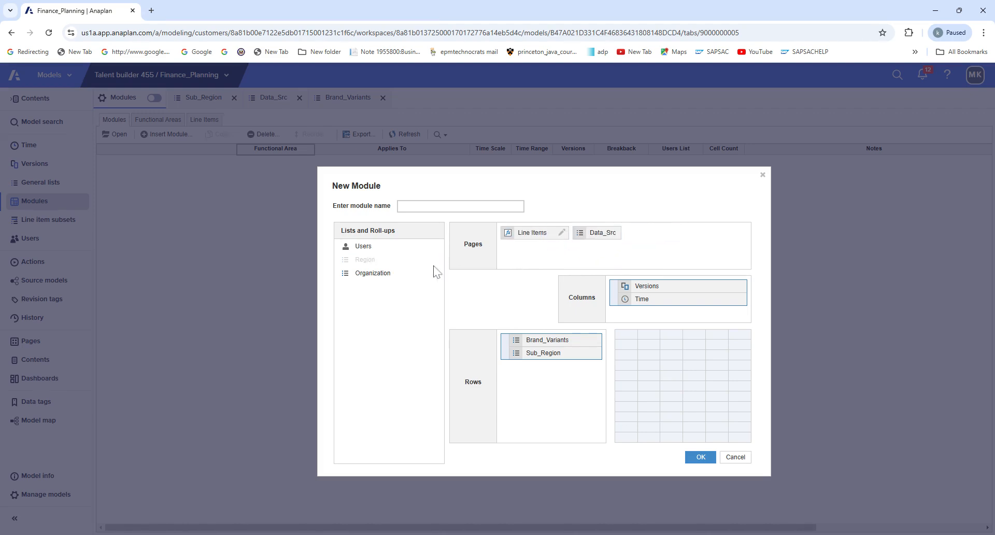
click(379, 276)
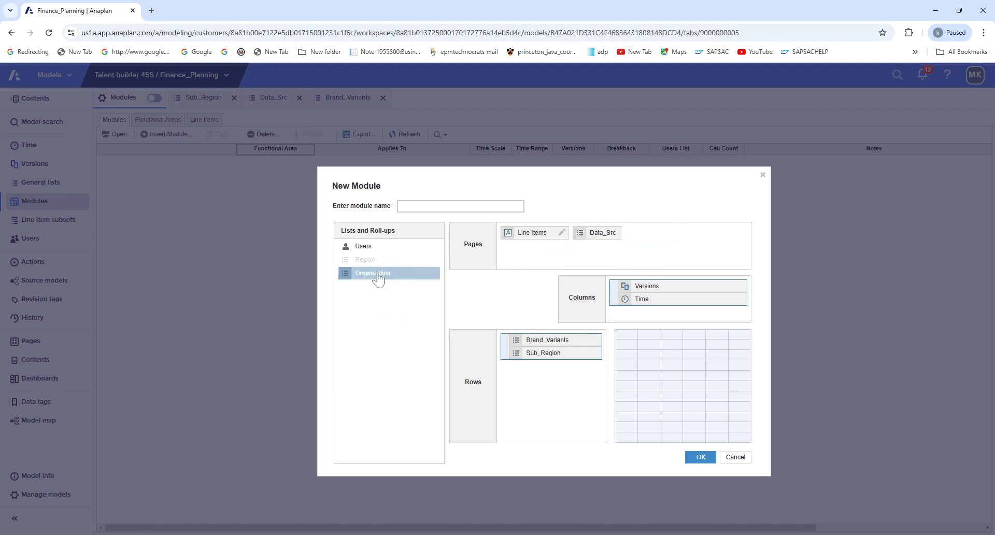
drag(378, 278, 538, 384)
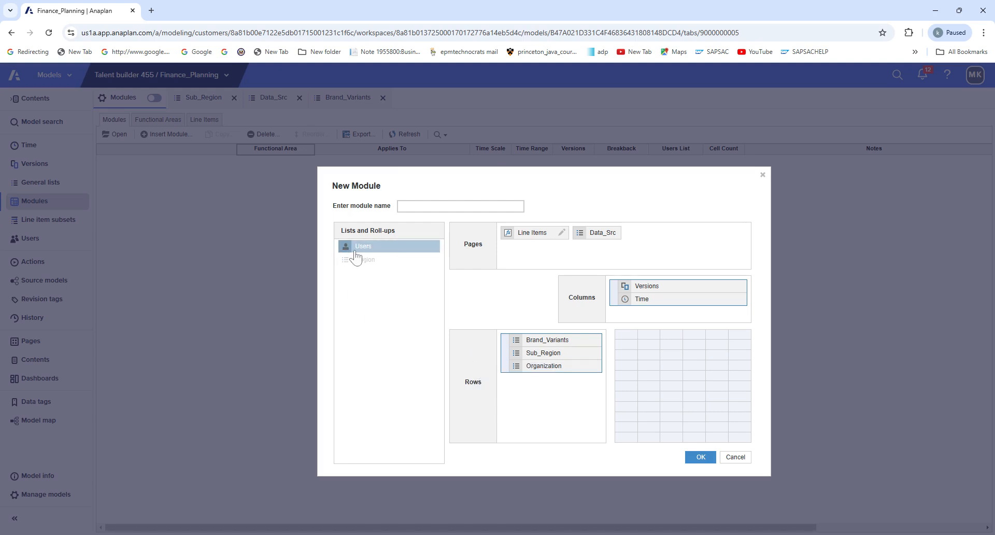
Step: Try to add Users to the new module's Rows below Organization
drag(363, 247, 522, 398)
drag(360, 248, 511, 396)
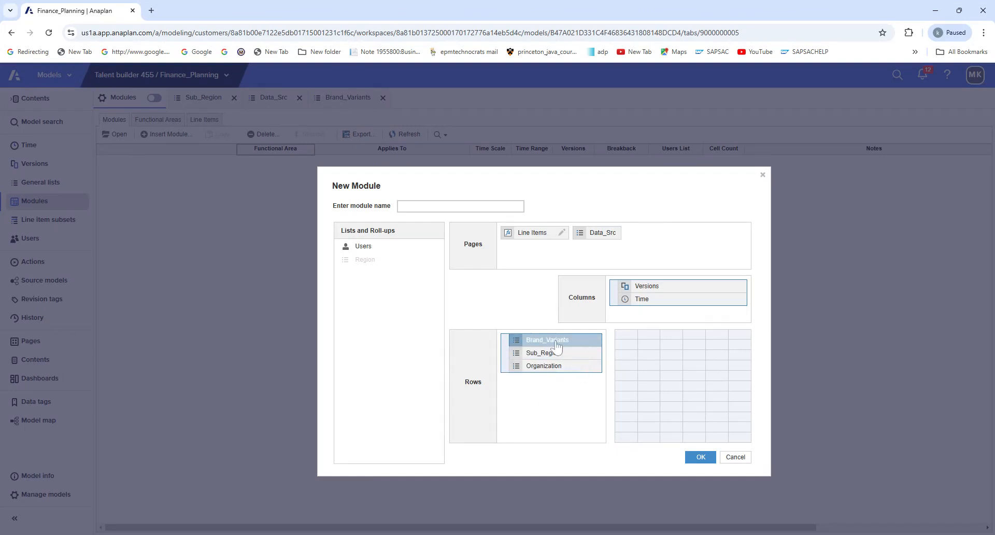
click(545, 366)
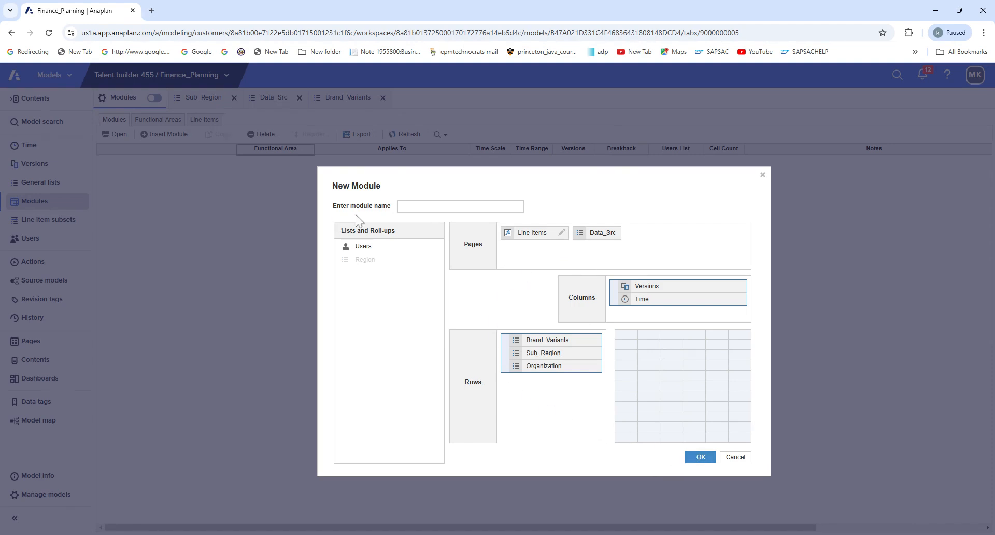
Step: Name the module Gross Margin Planning and create it with the chosen dimensions
click(460, 206)
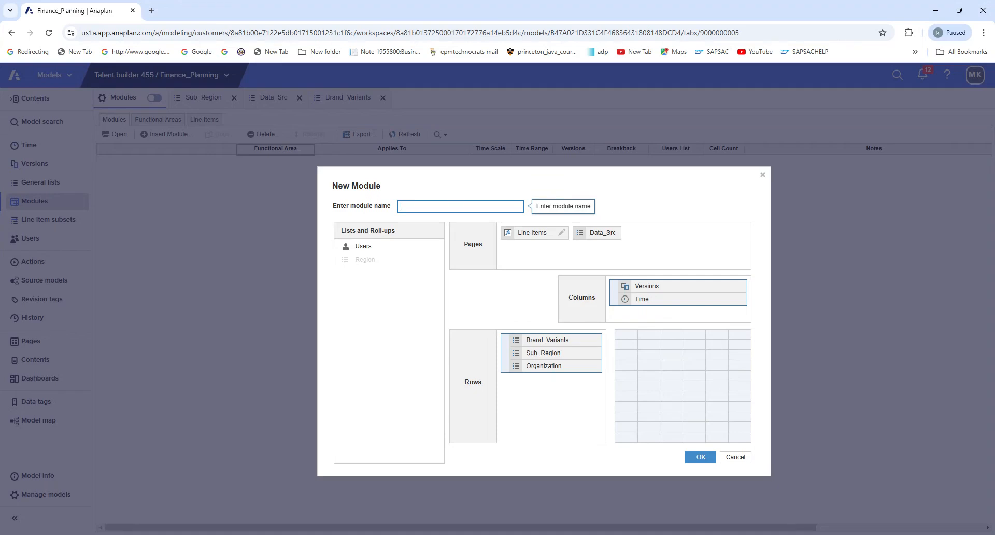
text(Gross Margin  Planning)
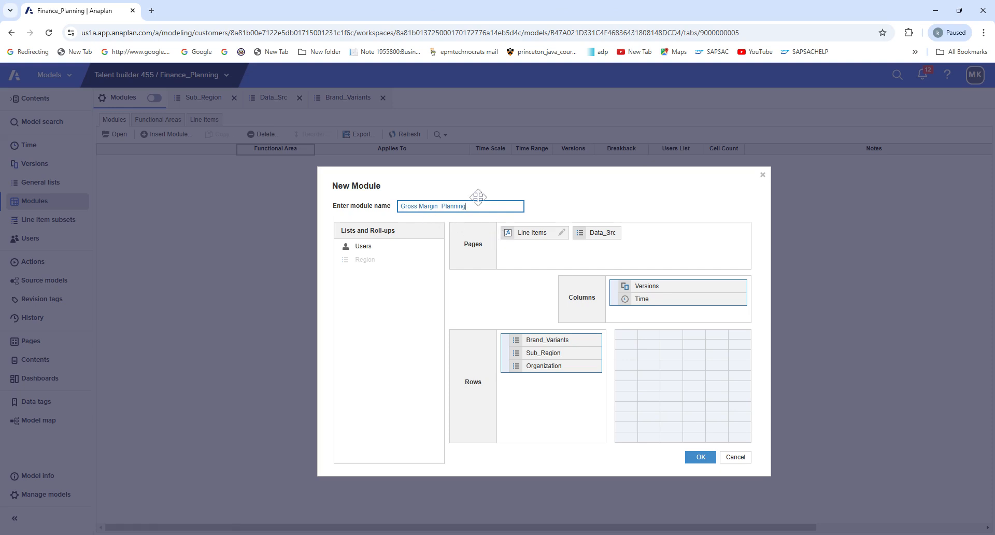
key(BackSpace)
click(697, 459)
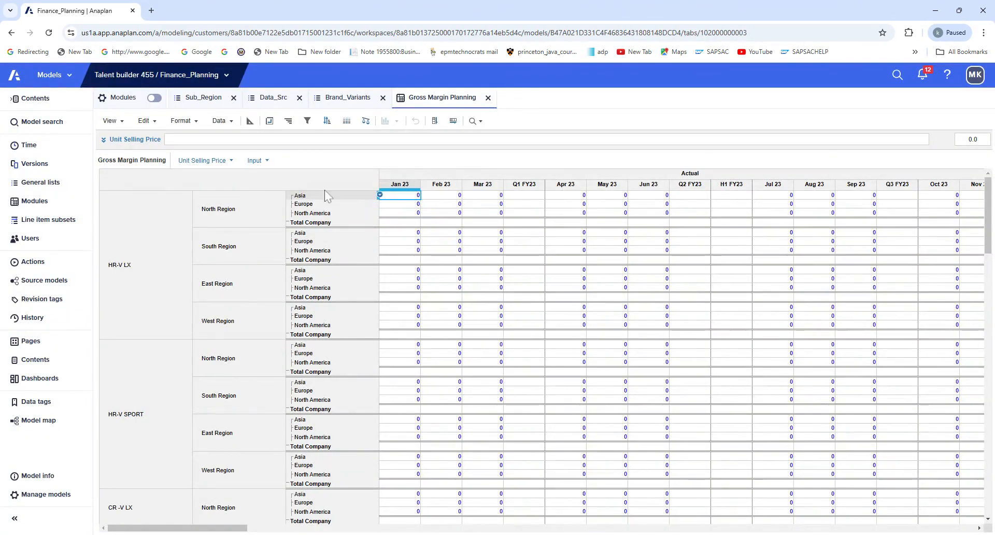
Step: Examine the Gross Margin Planning module's brand variant, region and organization rows and the choices in its line item and data source page selectors
drag(208, 529, 240, 528)
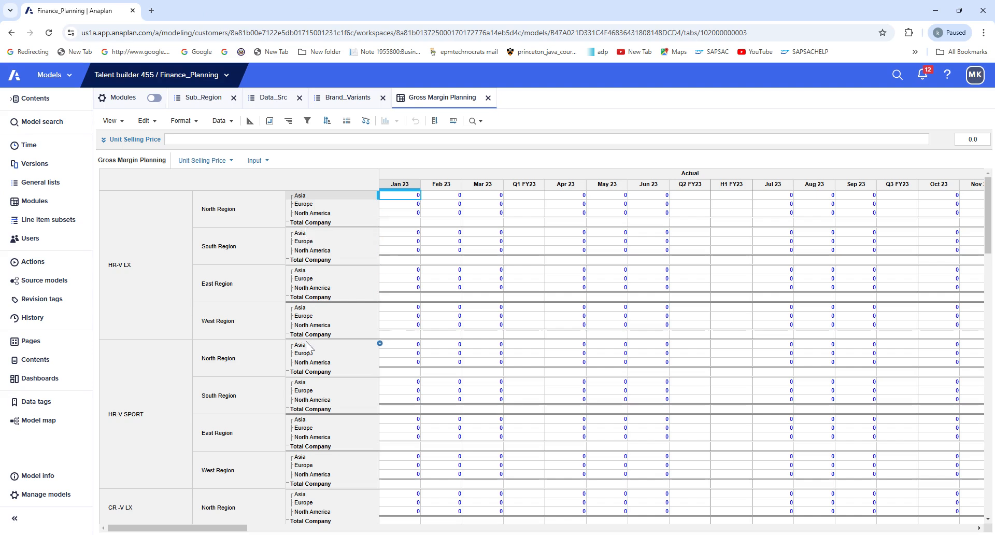
scroll(311, 338, down, 3)
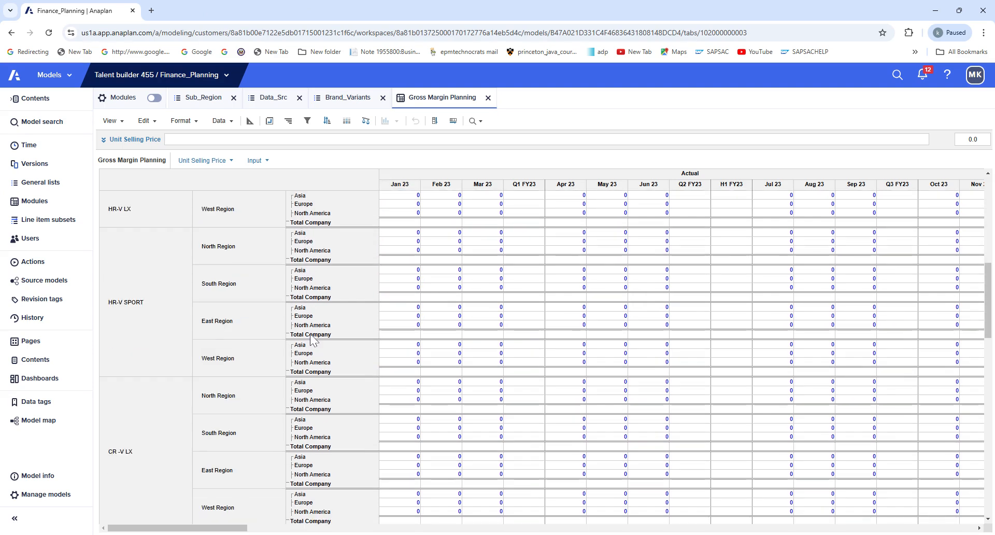
scroll(311, 339, down, 1)
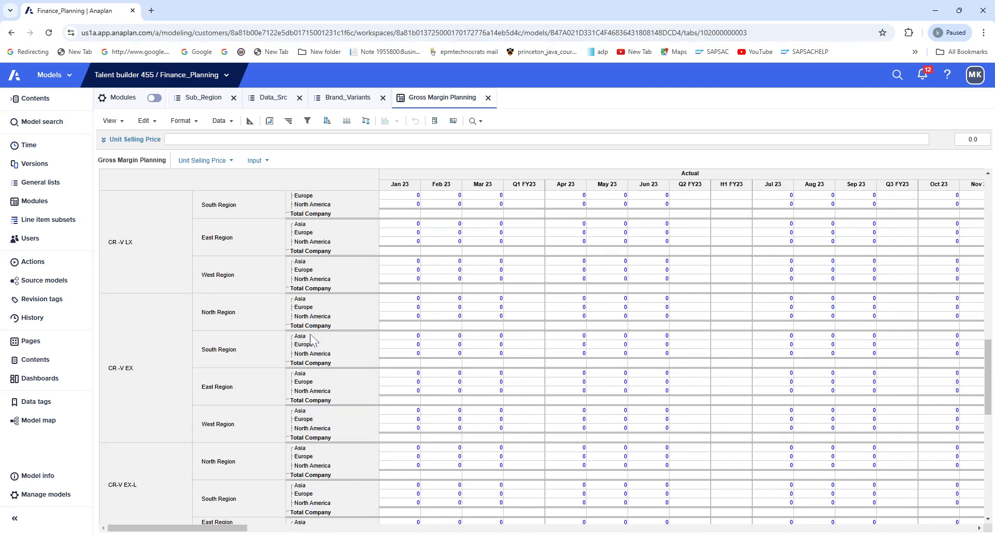
scroll(311, 340, up, 3)
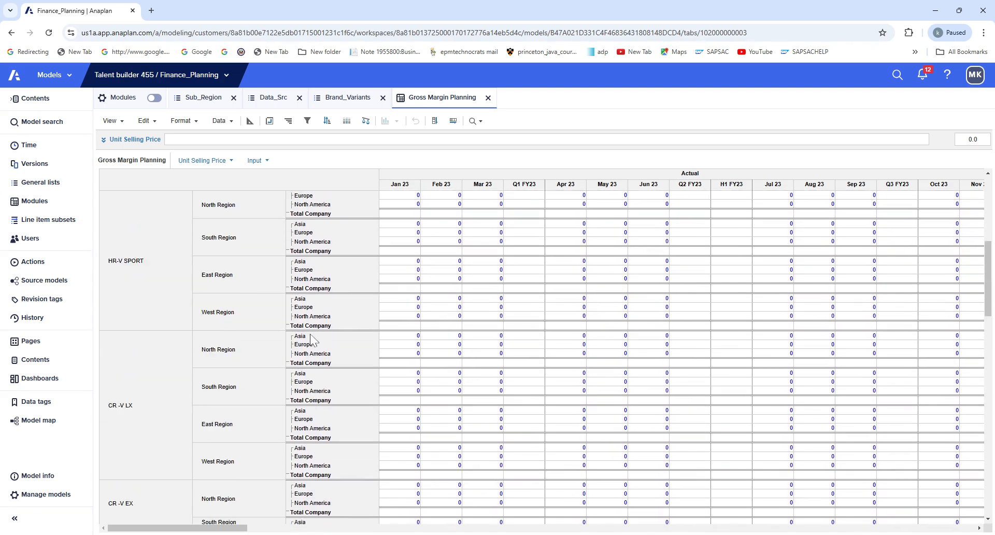
scroll(312, 340, up, 1)
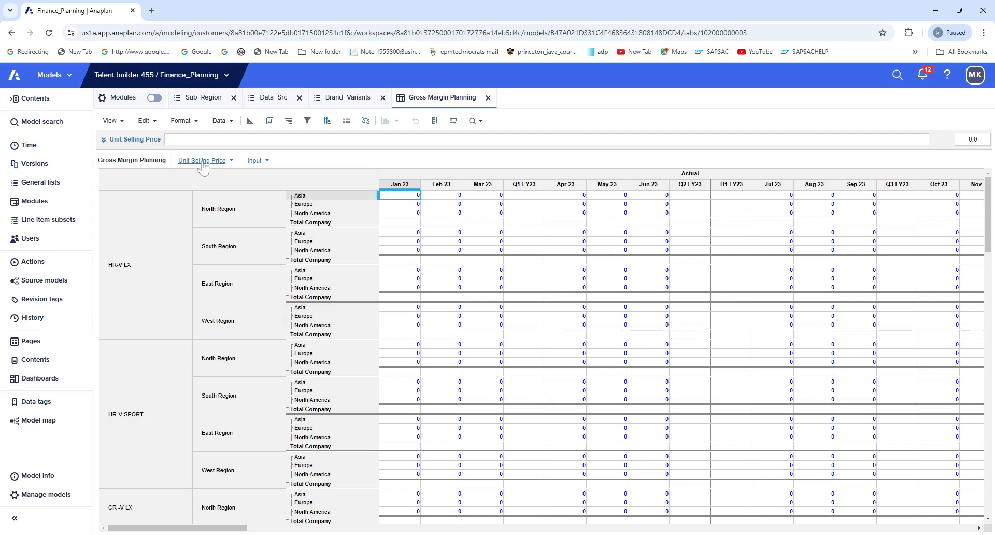
click(232, 162)
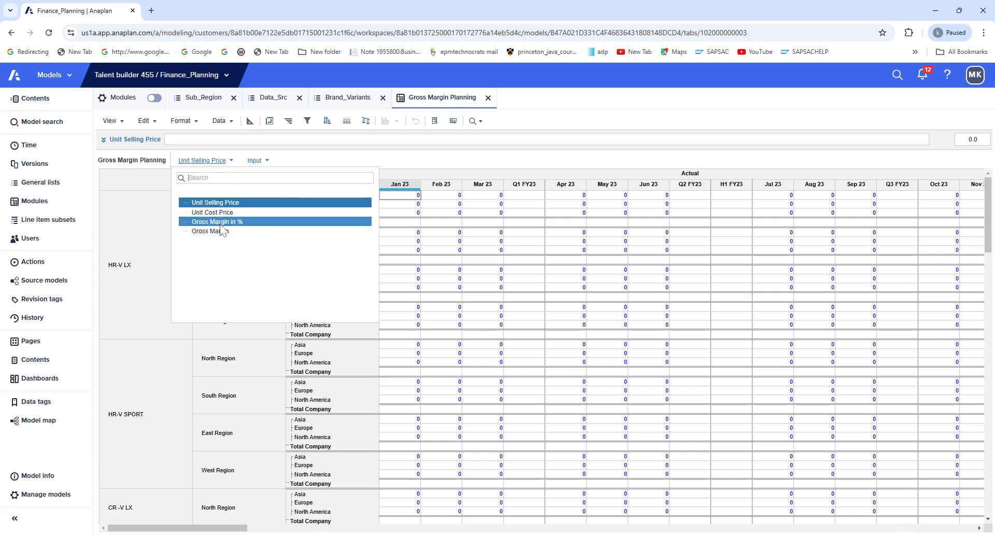
click(338, 158)
click(266, 161)
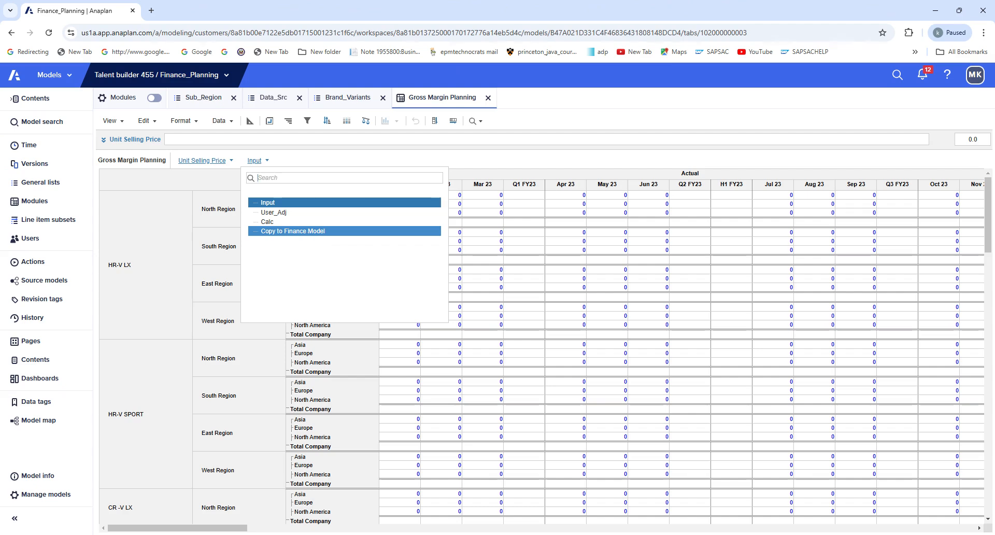
click(653, 138)
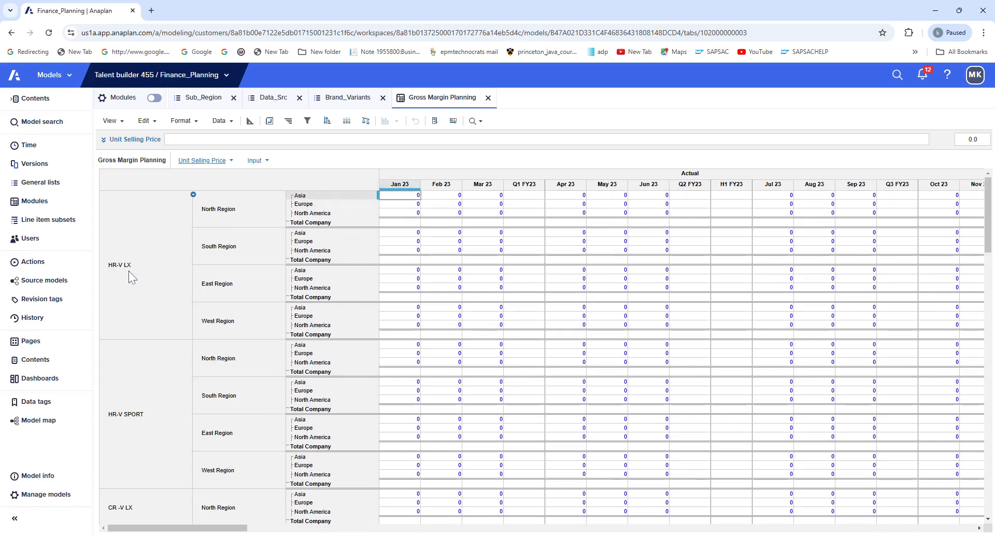
Step: Examine the HR-V LX rows across the time periods of the Actual, planning and Forecast versions
click(129, 272)
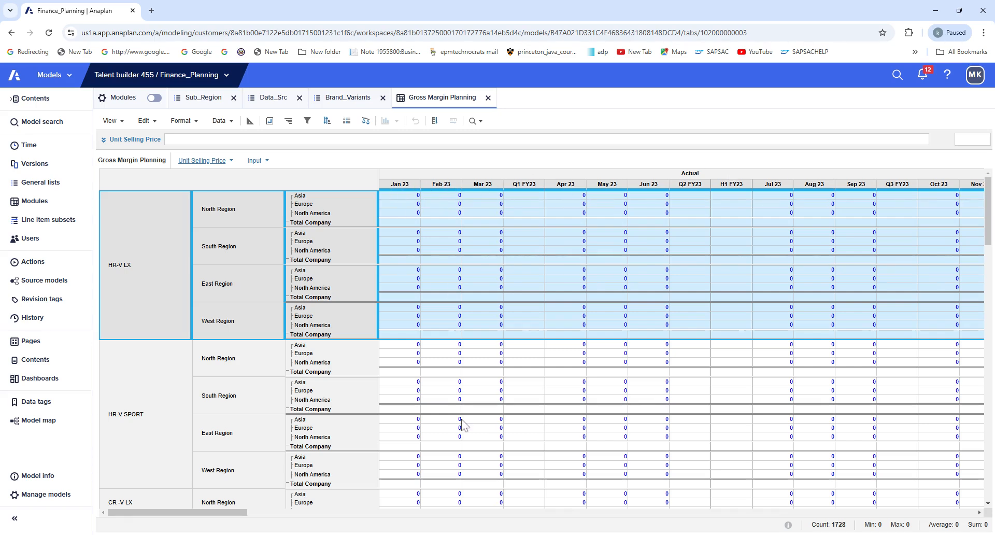
mouse_move(236, 512)
mouse_down()
mouse_move(318, 520)
mouse_move(243, 508)
mouse_up()
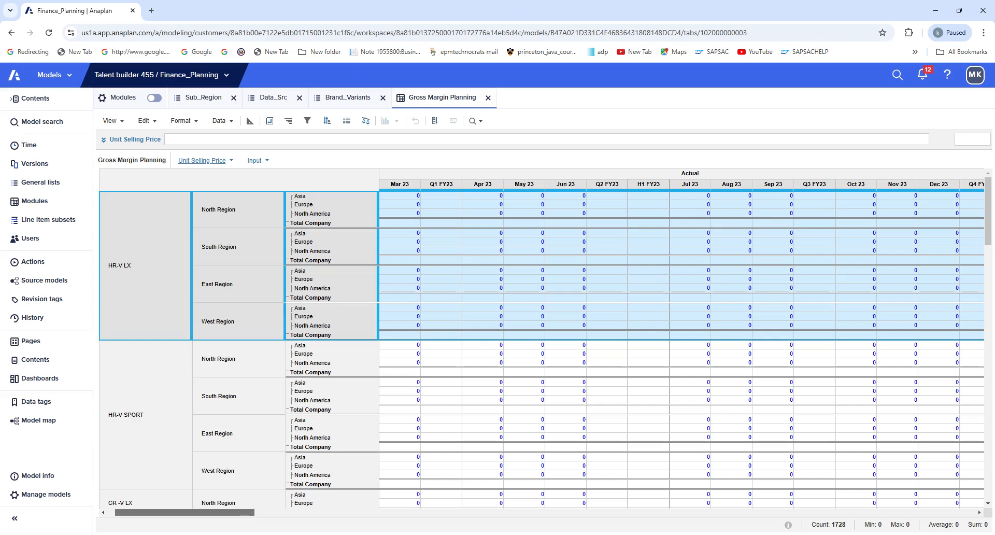
drag(192, 513, 412, 526)
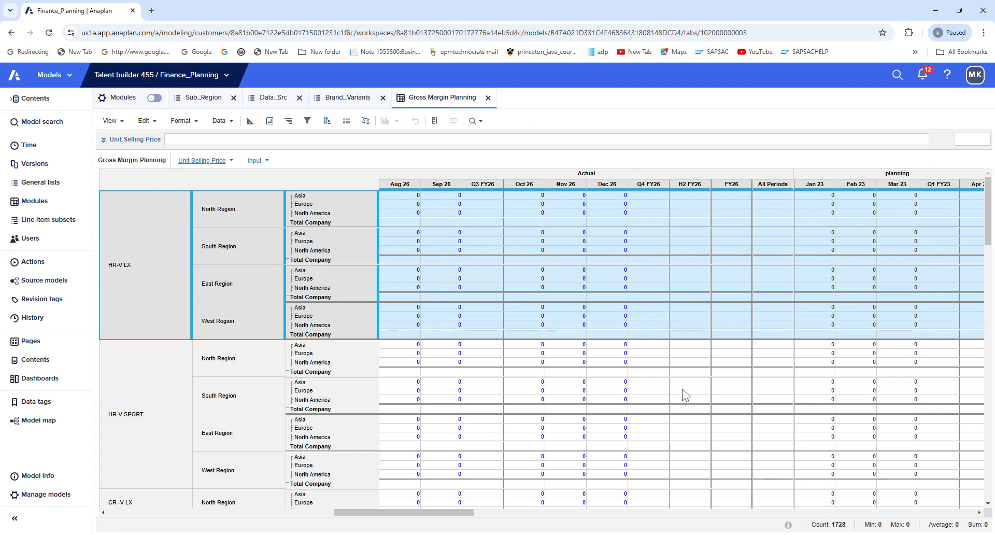
drag(424, 520, 464, 519)
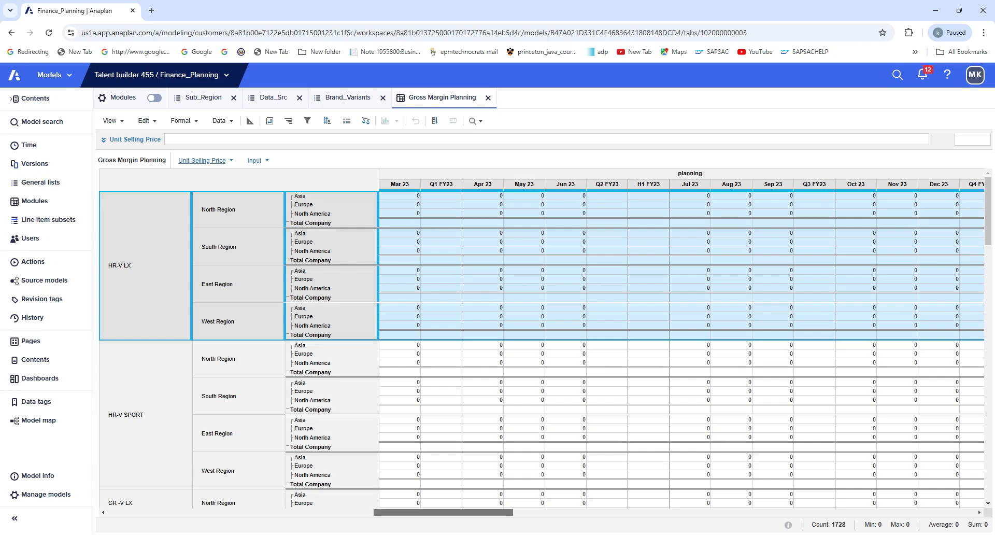
drag(457, 518, 669, 532)
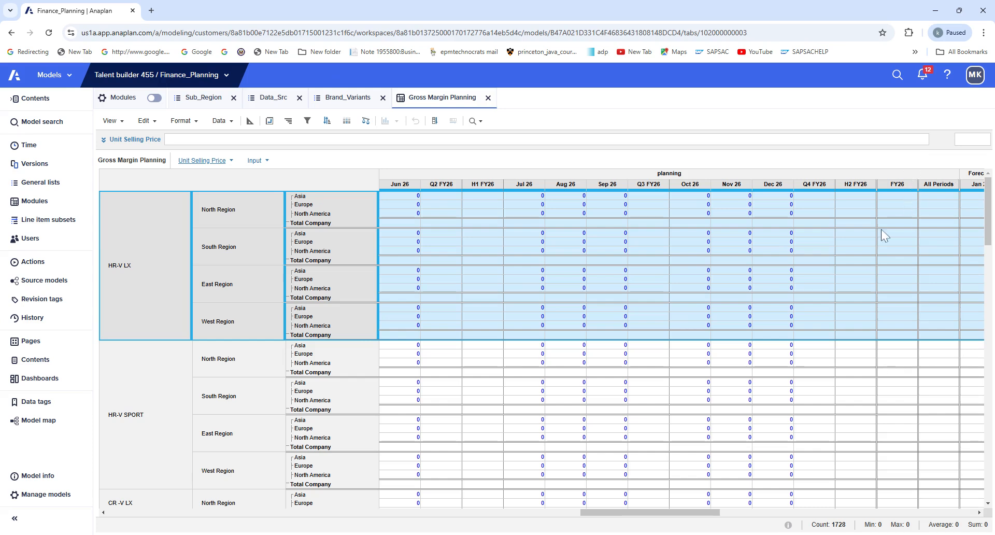
drag(663, 515, 695, 517)
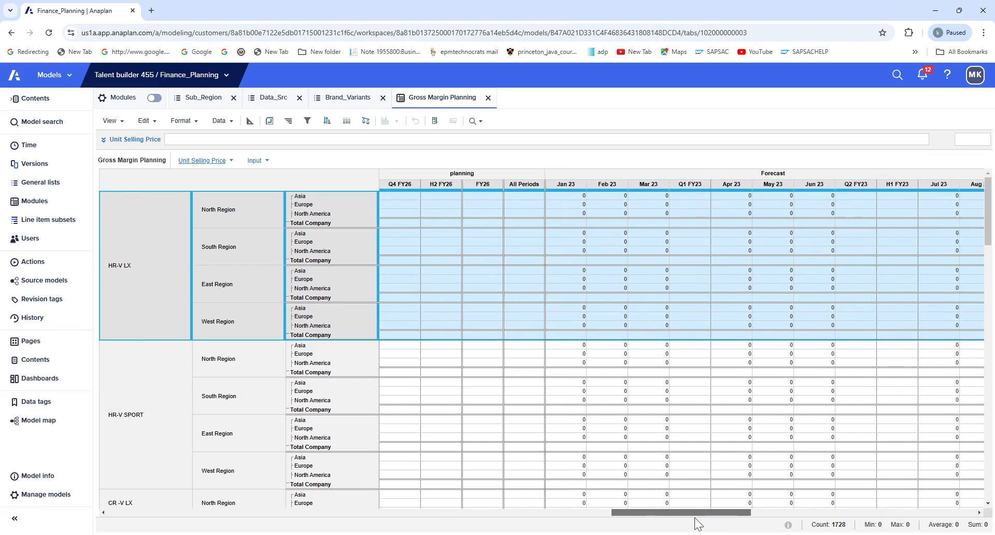
drag(696, 518, 133, 527)
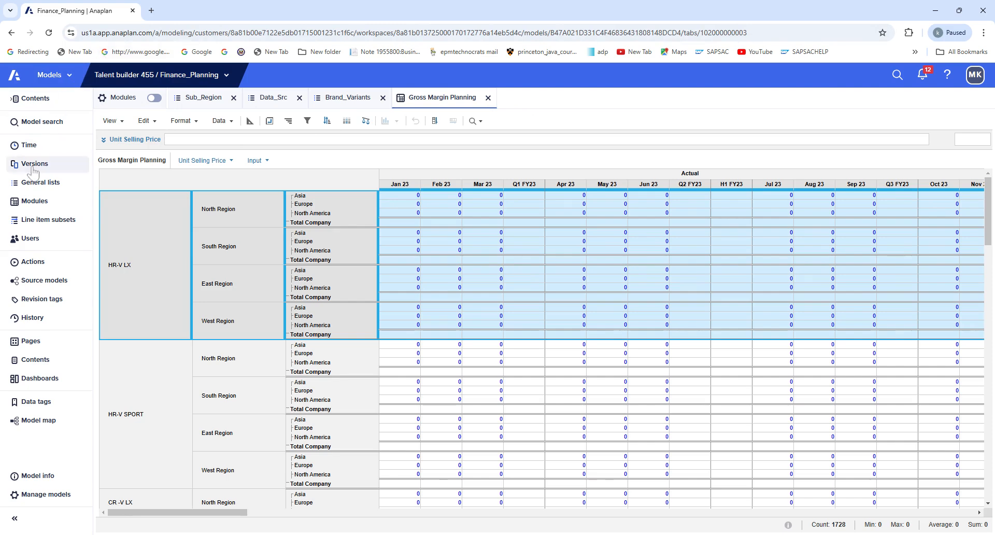
Step: Open the same model address in a second browser tab and display the Versions settings there
click(438, 33)
key(ctrl+c)
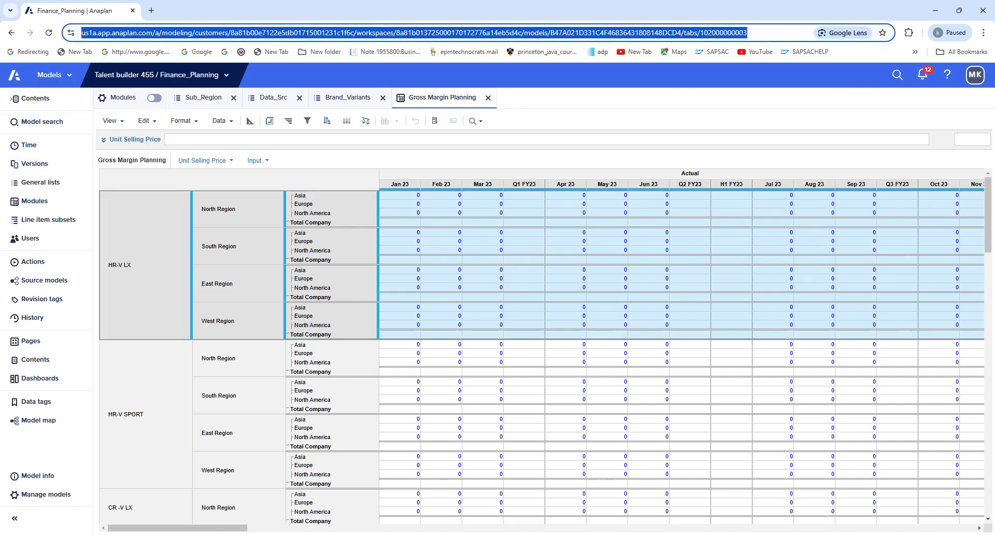
click(150, 11)
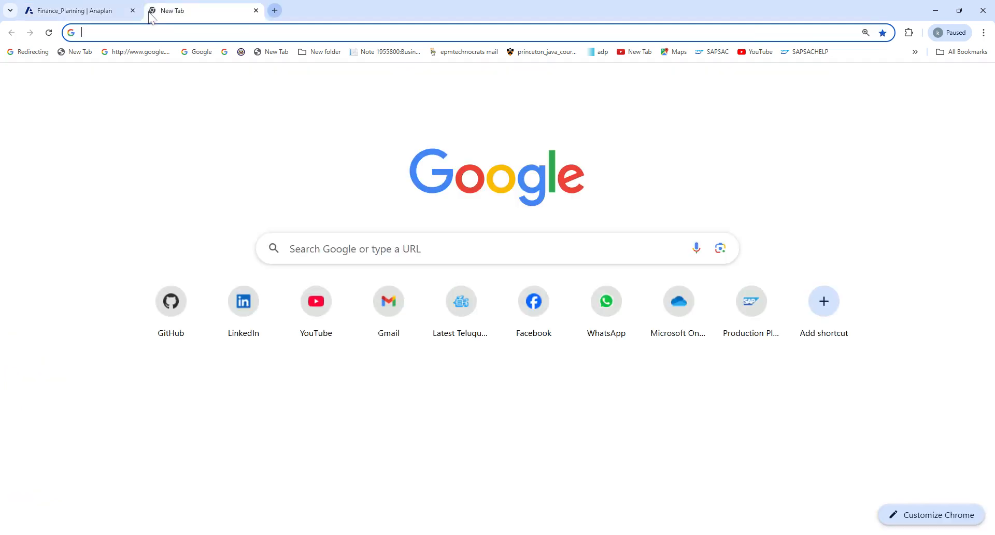
key(ctrl+v)
key(Return)
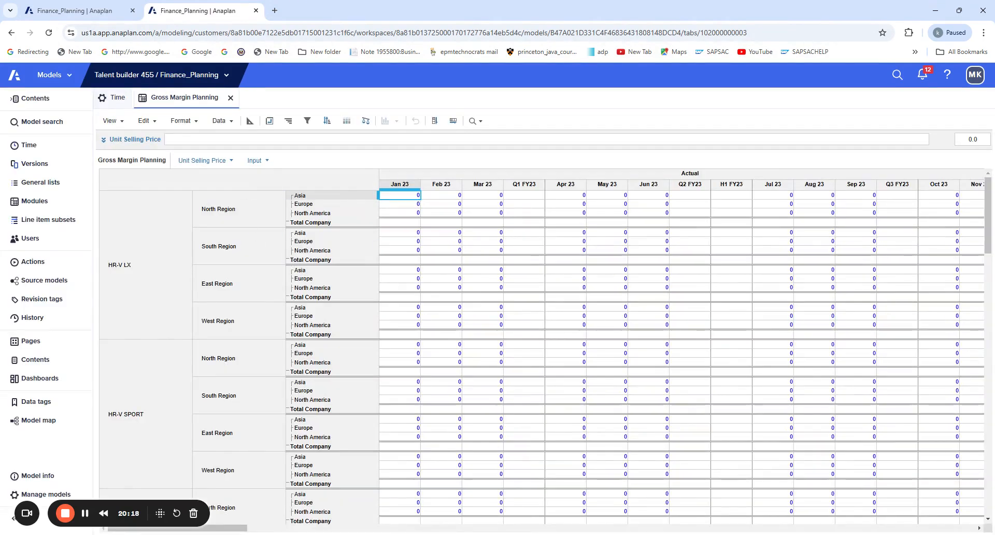
click(87, 8)
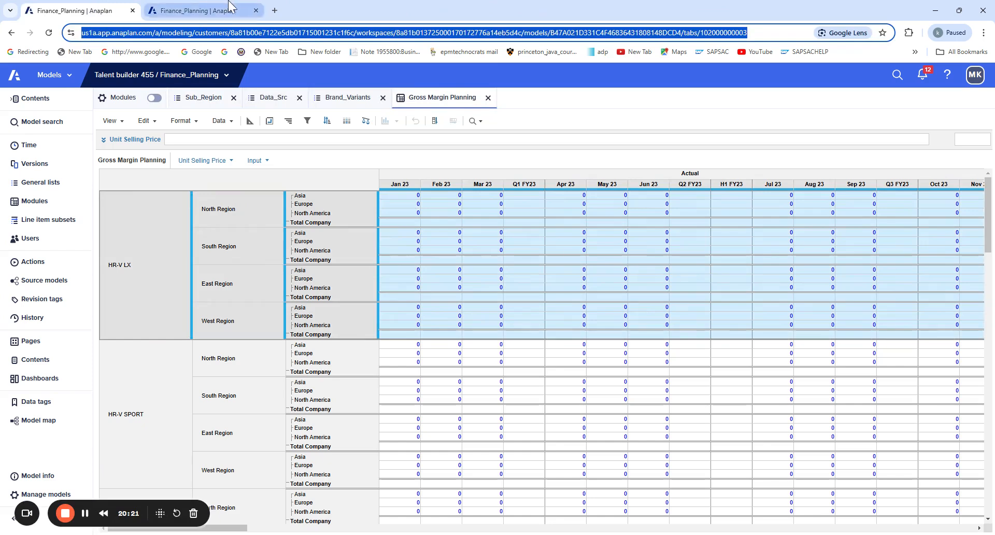
click(213, 9)
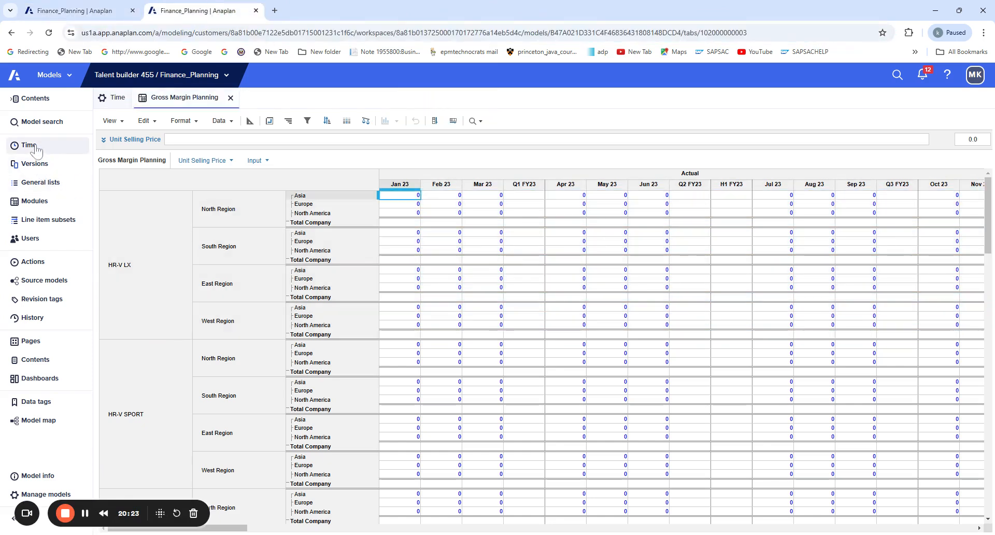
click(36, 163)
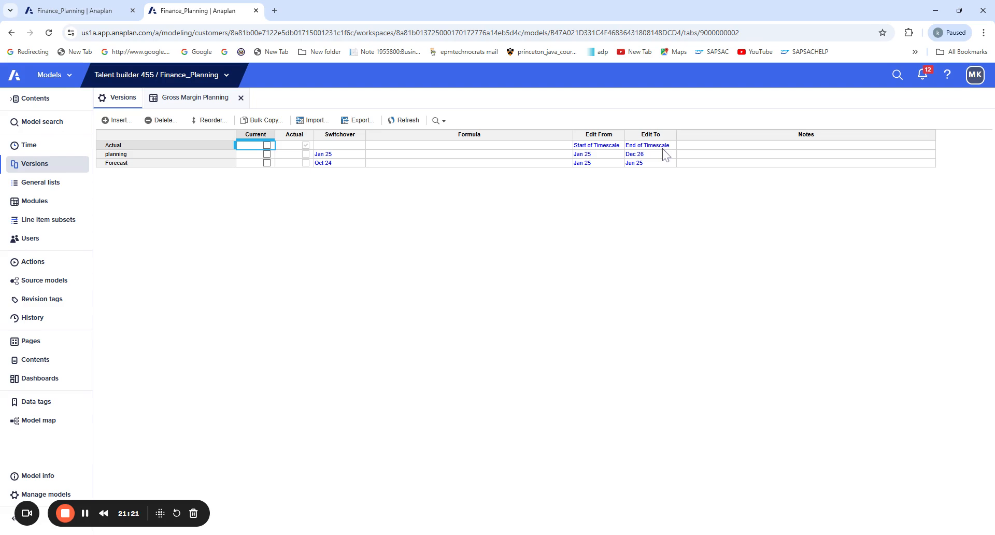
Step: Compare the editable periods of the Actual and planning versions in the first browser tab's Gross Margin Planning grid
click(91, 10)
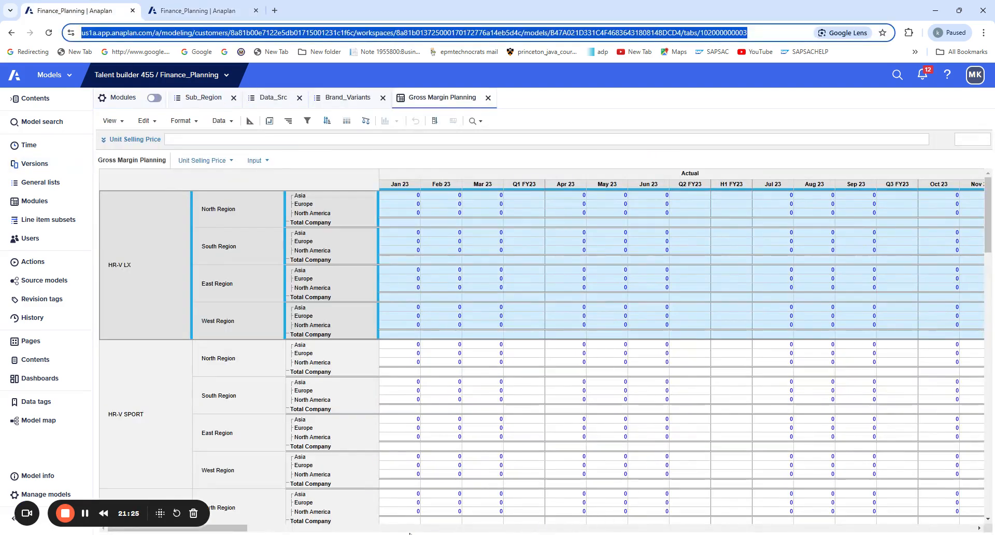
drag(237, 527, 460, 531)
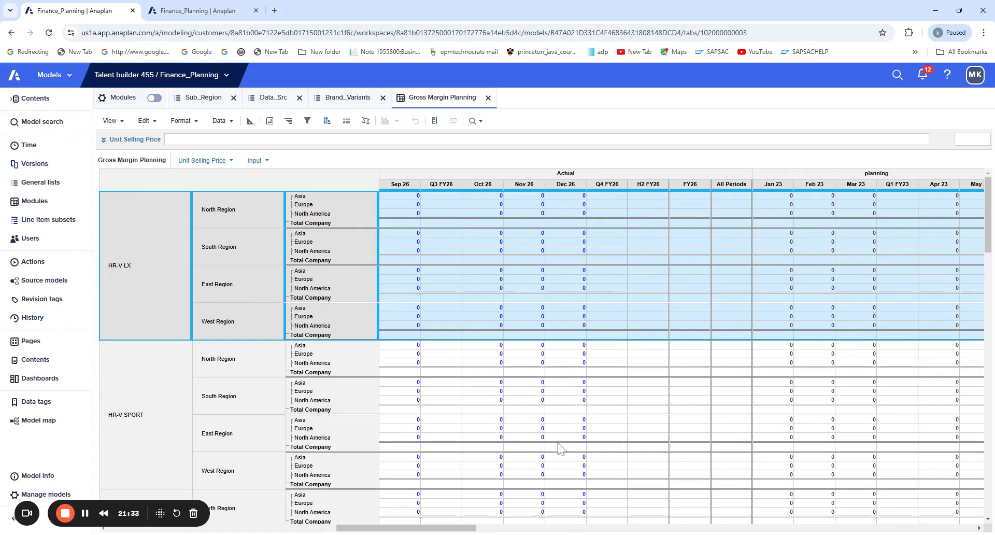
drag(463, 528, 234, 528)
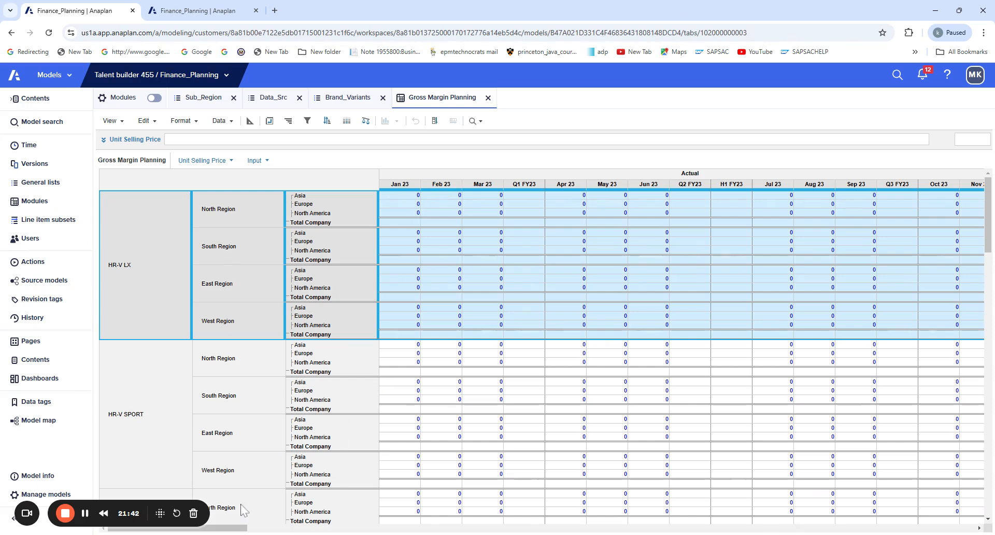
drag(228, 529, 486, 532)
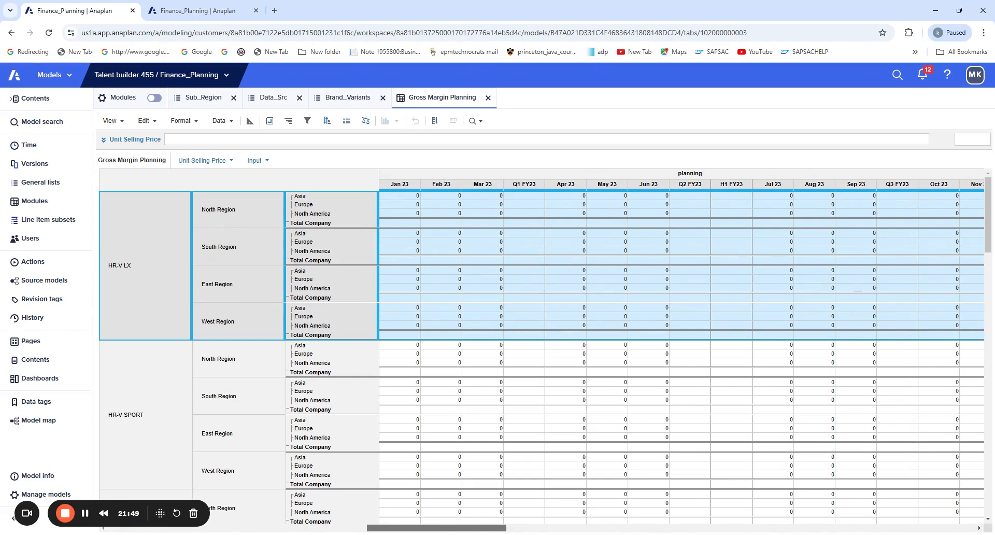
drag(486, 529, 605, 529)
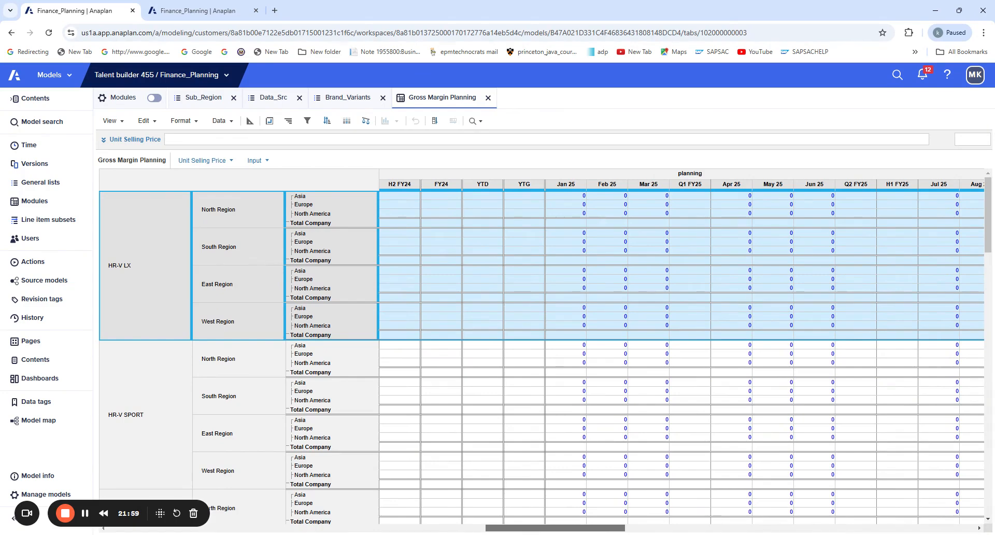
drag(605, 529, 202, 528)
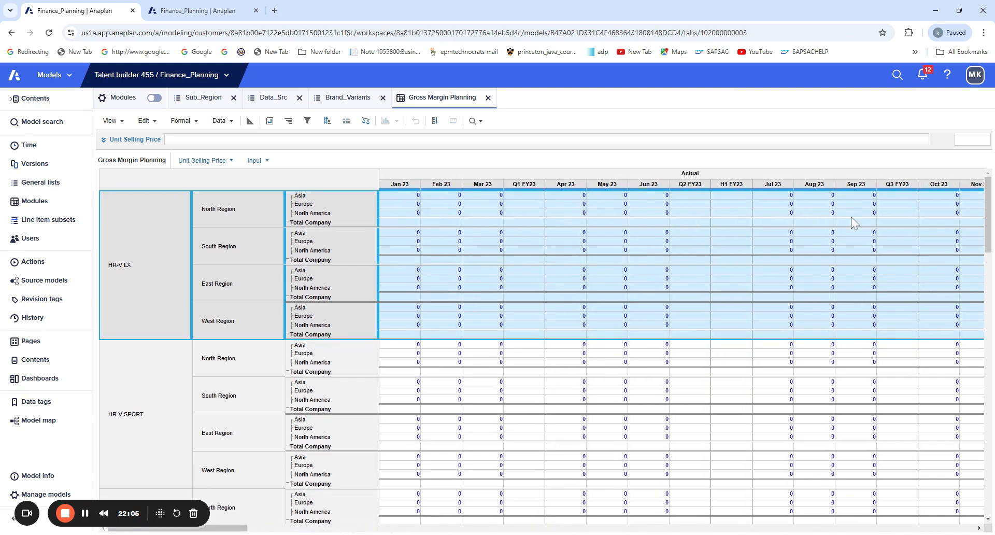
Step: In the second browser tab's Versions settings, set both Edit From and Edit To of the Actual version to None
click(195, 11)
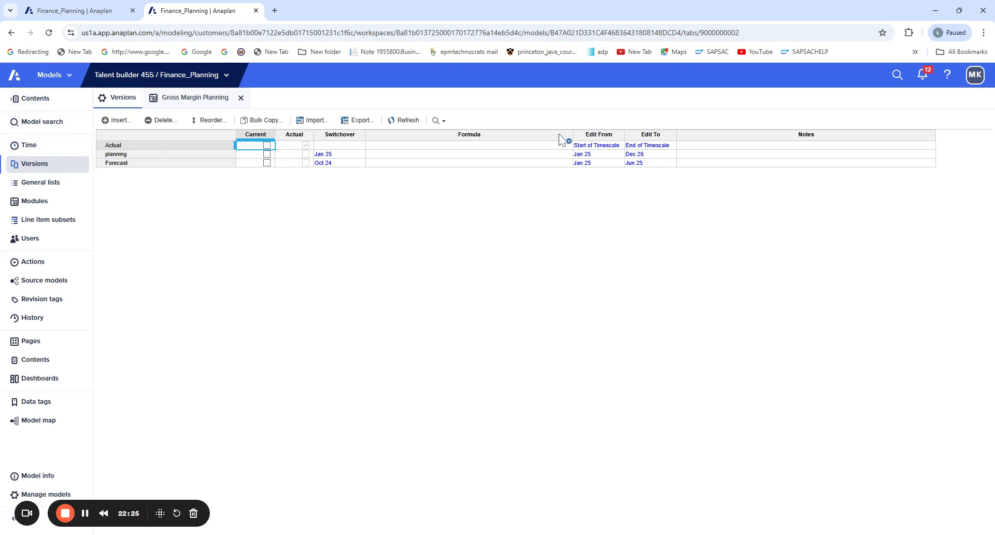
click(613, 147)
click(618, 146)
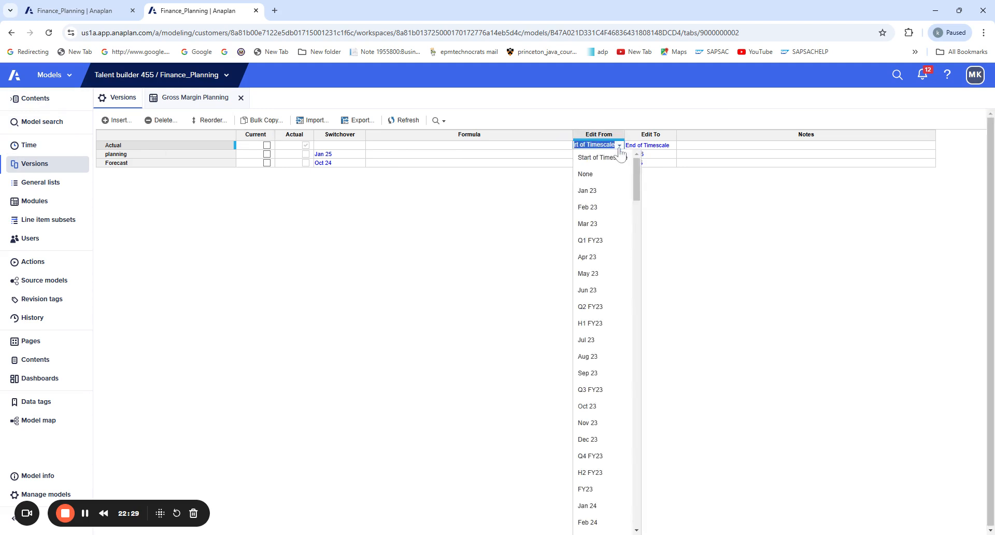
click(602, 175)
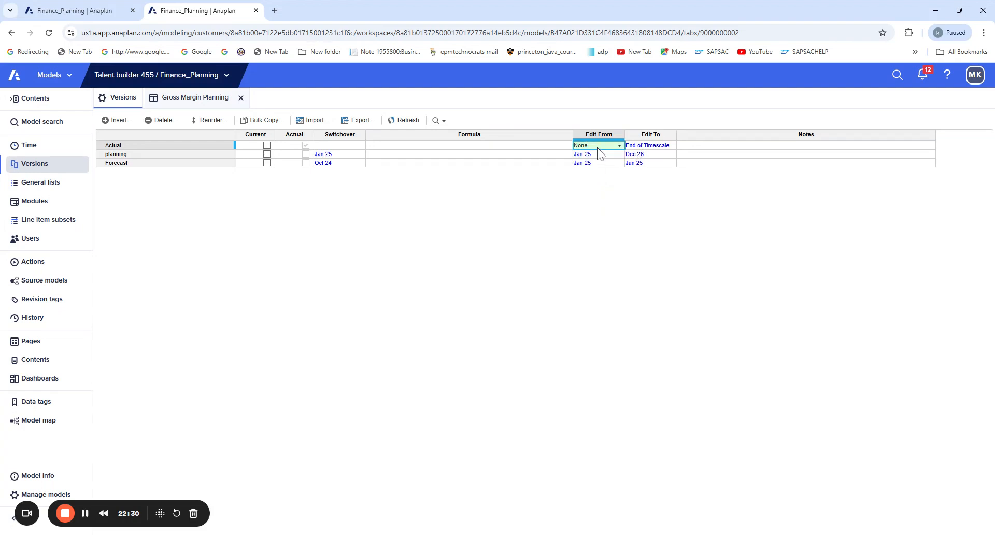
click(655, 147)
click(671, 145)
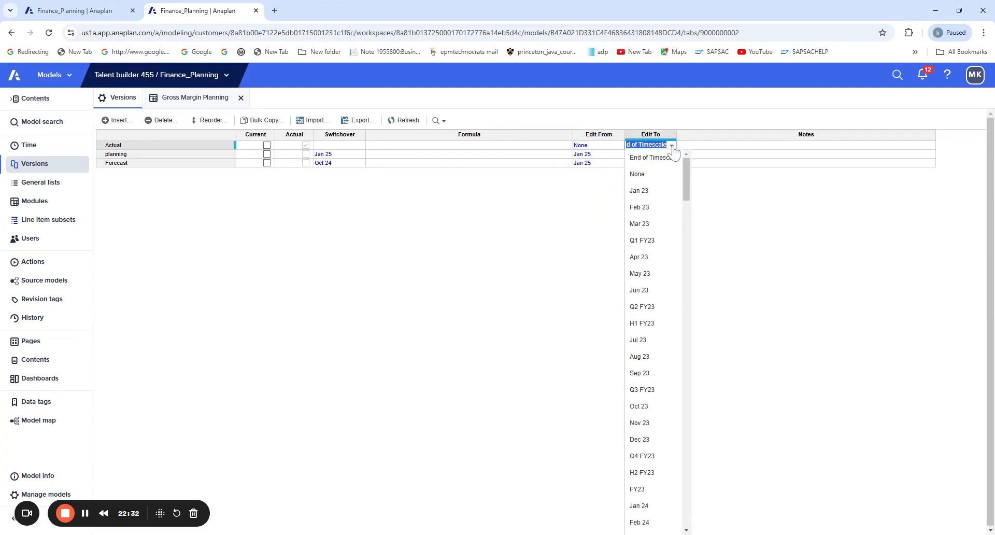
click(649, 177)
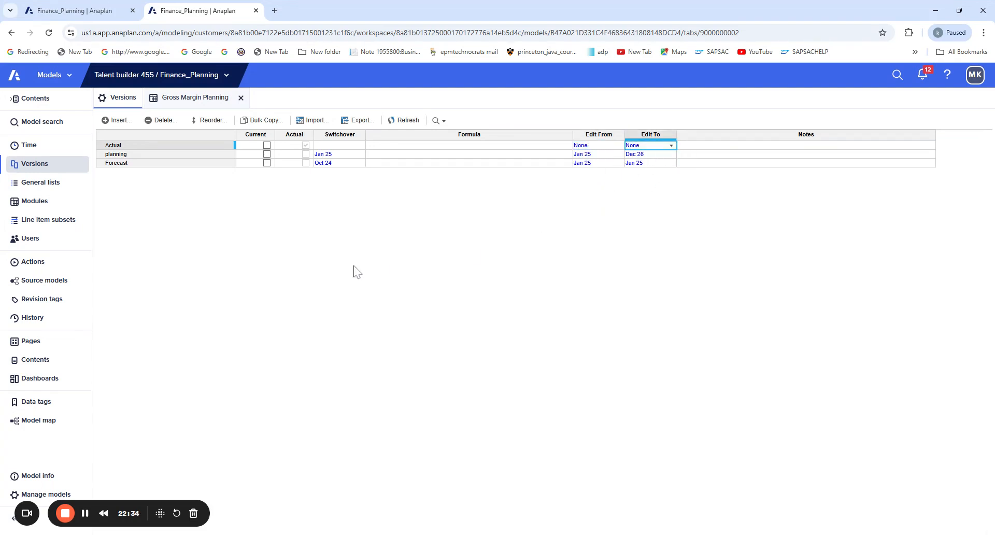
Step: Check whether the Actual and planning cells in the second tab's Gross Margin Planning module are editable
click(190, 106)
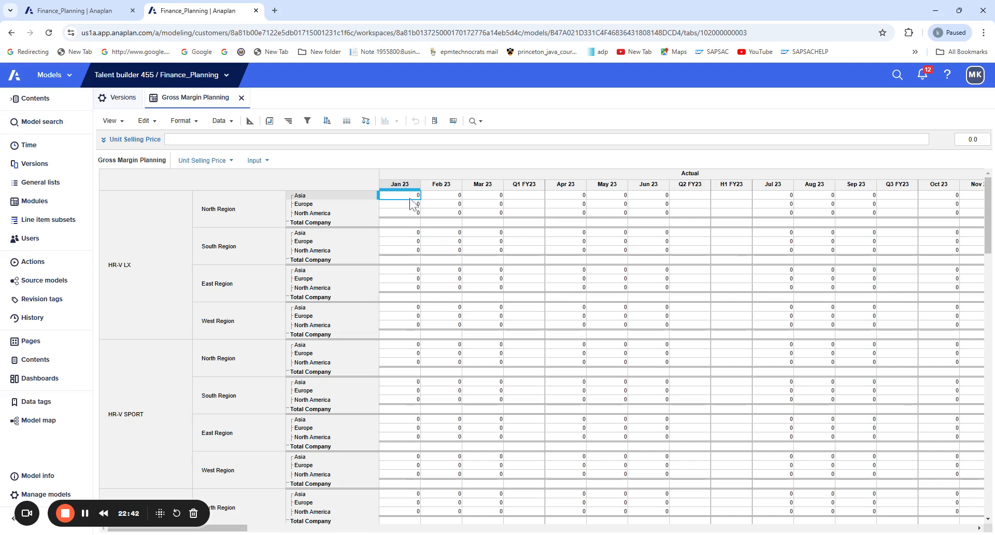
click(437, 196)
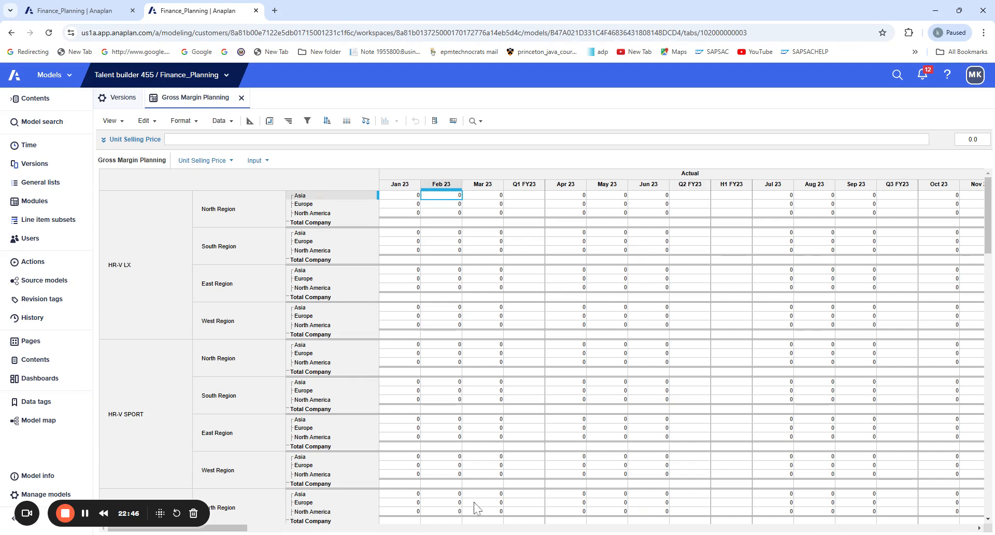
drag(217, 528, 476, 532)
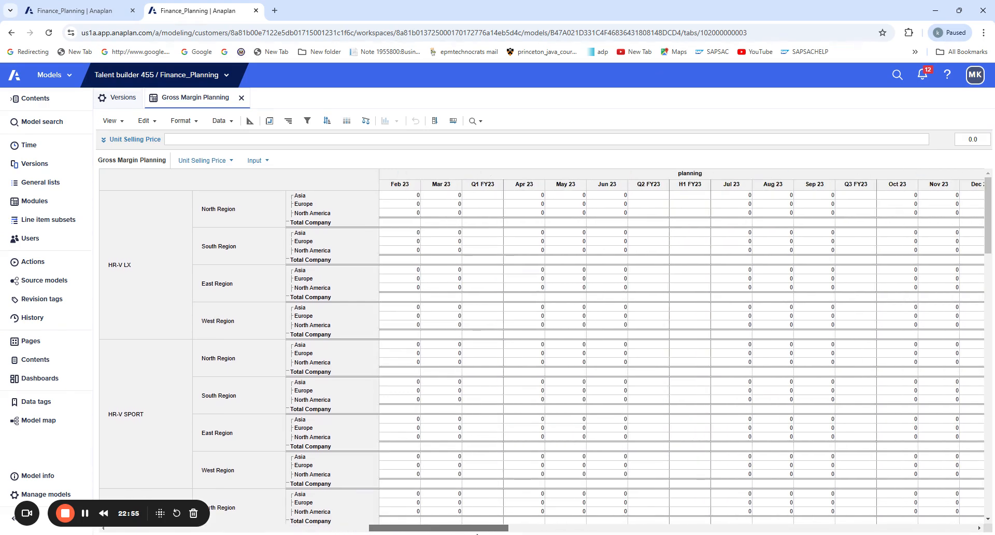
Step: Examine which planning version periods through FY26 are editable in the second tab's Gross Margin Planning grid
drag(477, 529, 589, 528)
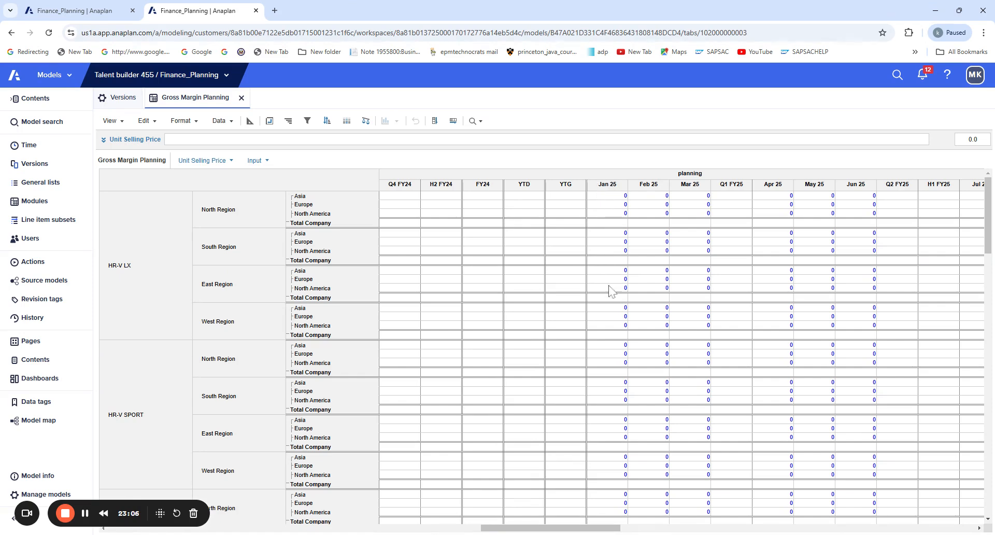
drag(591, 529, 621, 531)
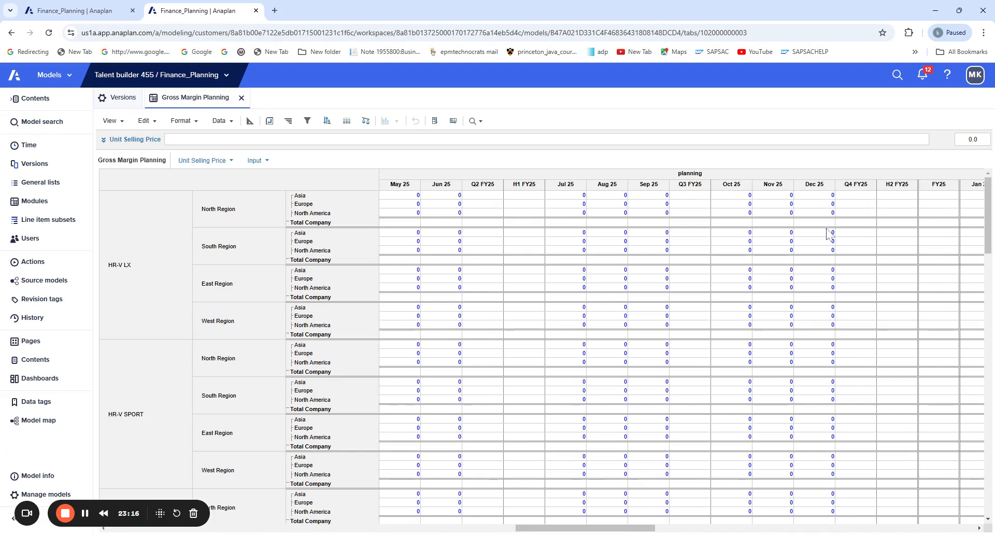
drag(624, 530, 695, 533)
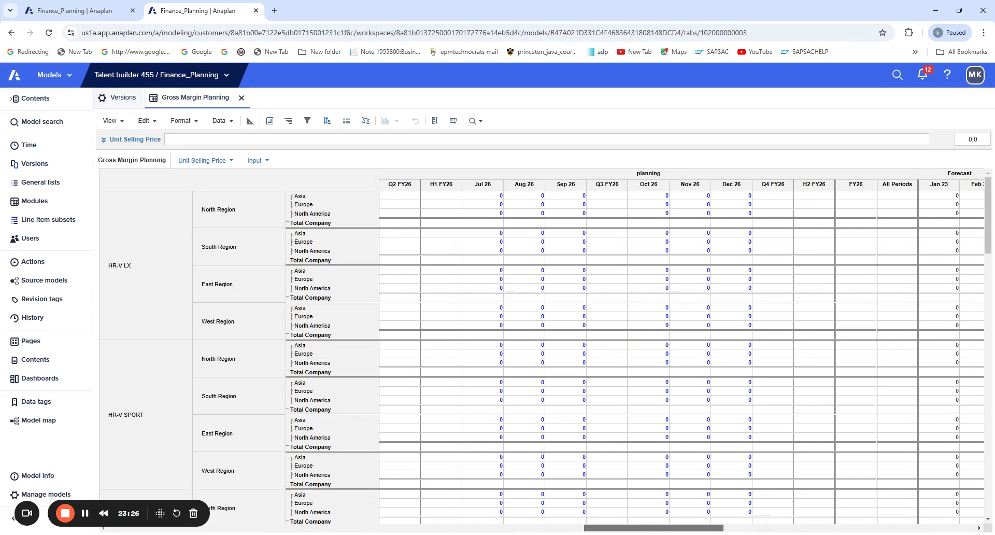
drag(695, 533, 597, 533)
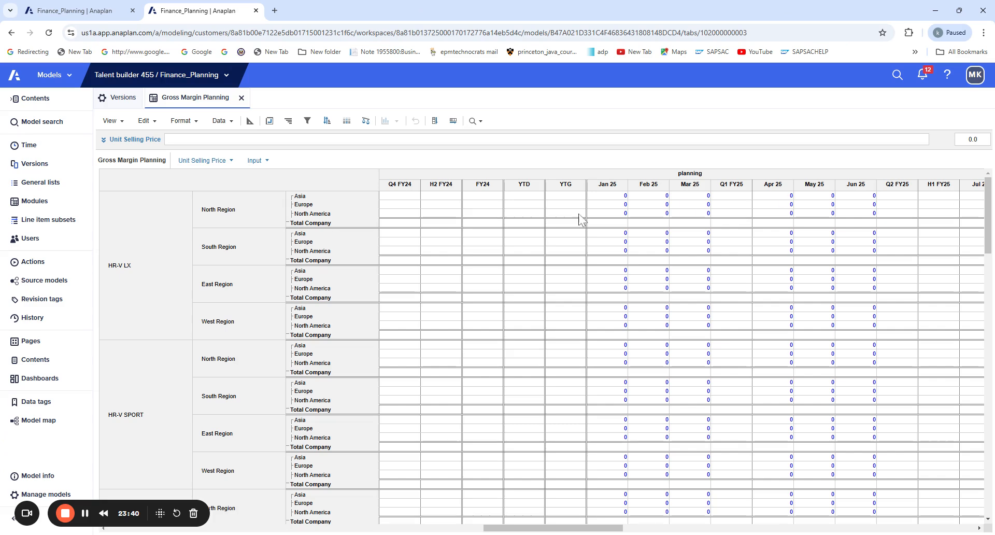
Step: Review the Forecast version's switchover and edit range in the Versions settings, and inspect its periods in the Gross Margin Planning grid
click(119, 101)
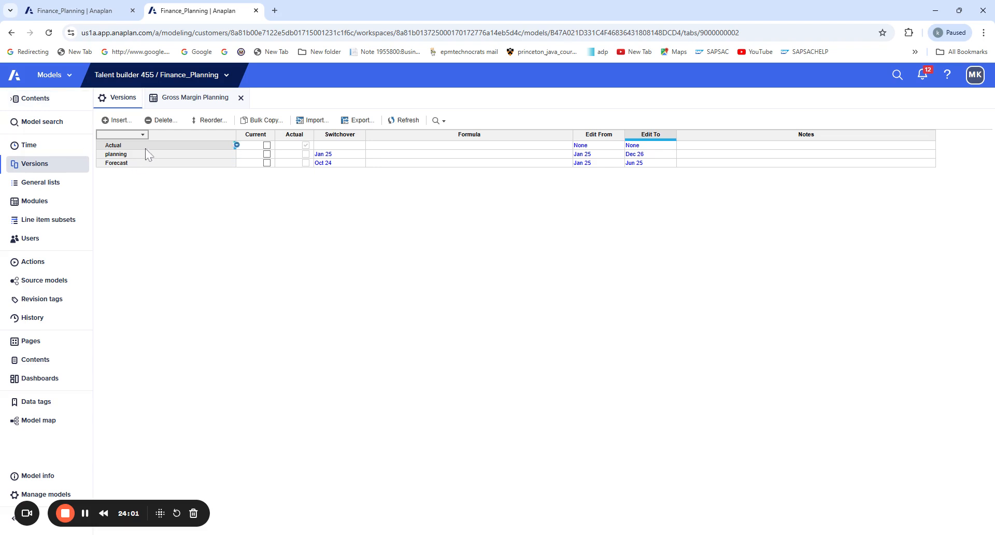
click(125, 165)
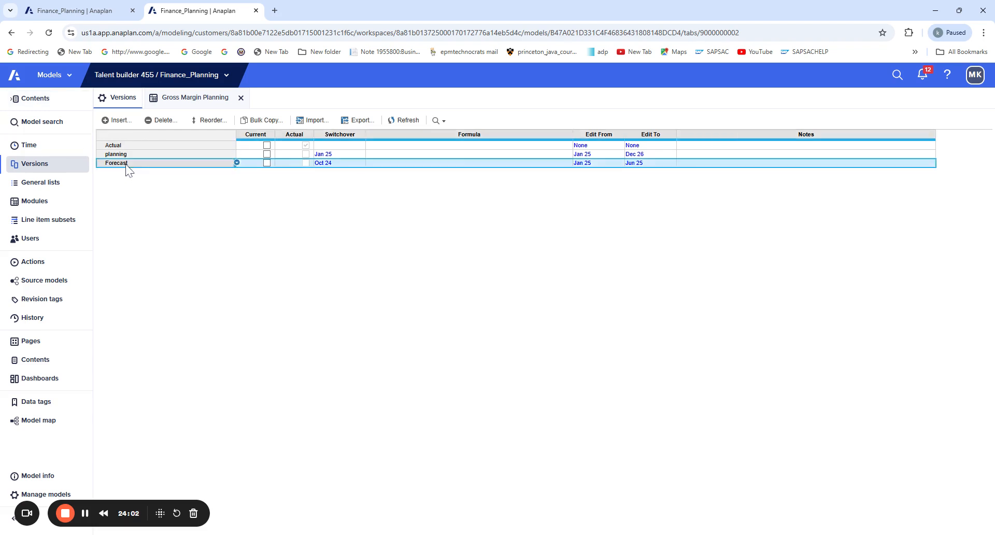
click(323, 164)
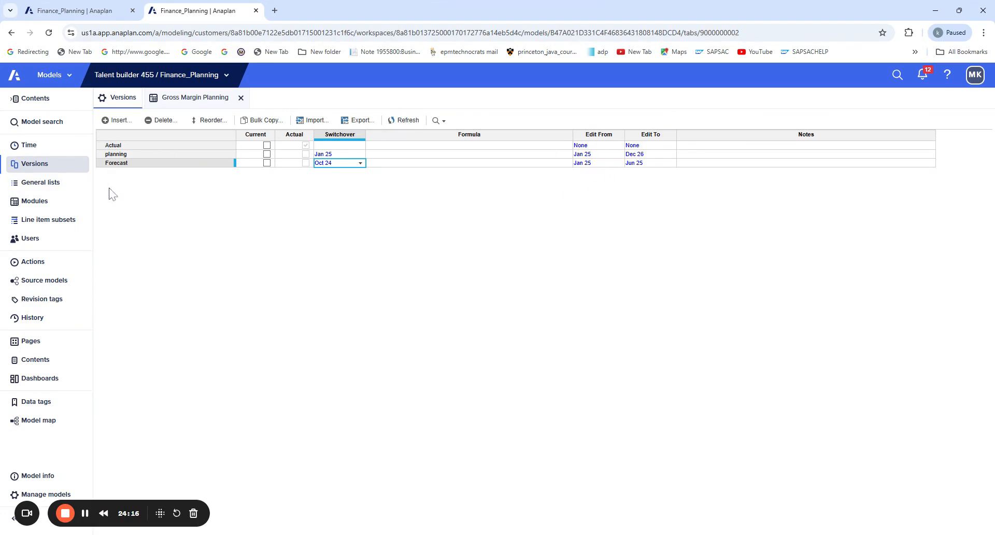
click(192, 101)
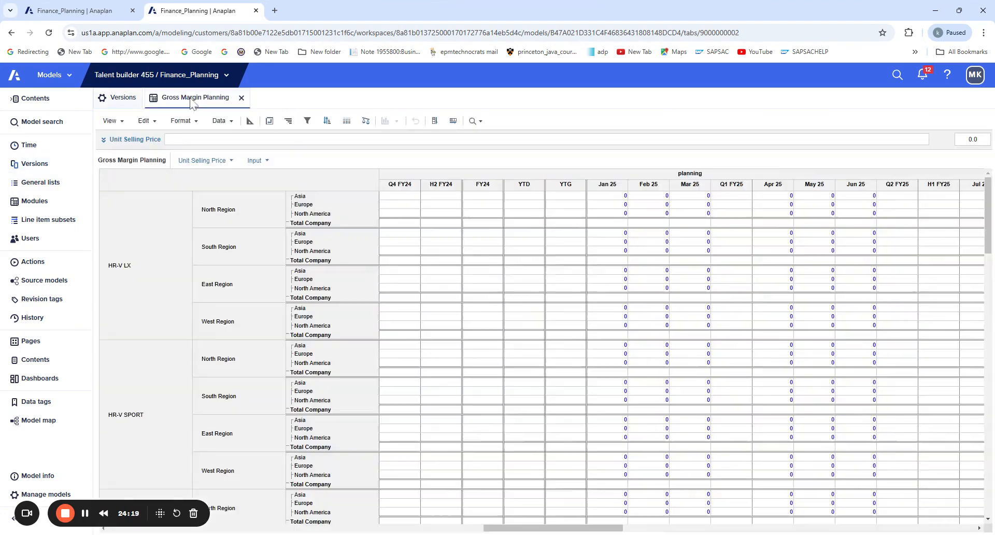
scroll(547, 532, right, 3)
drag(548, 531, 704, 532)
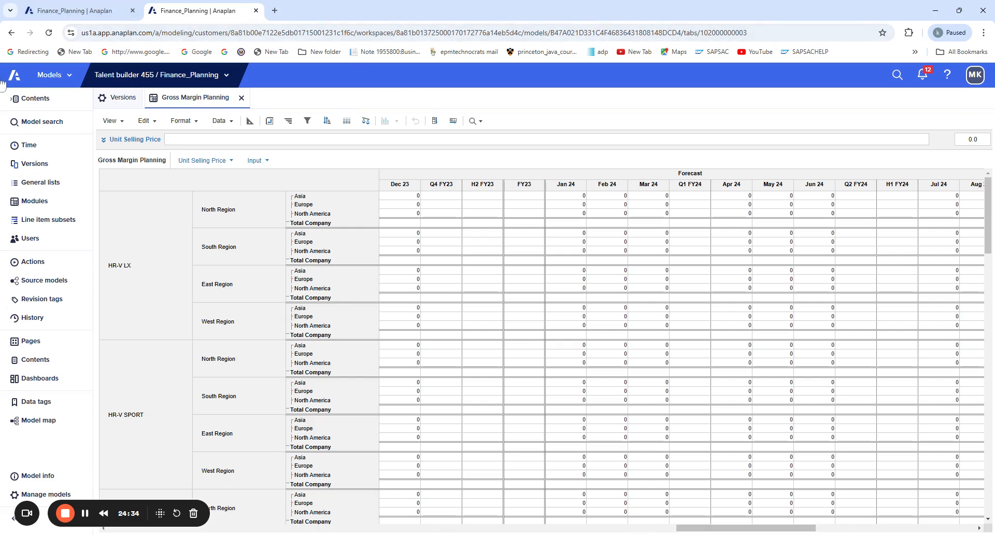
Step: Compare the Forecast version's settings in the second browser tab with its editable periods in the first tab's Gross Margin Planning grid
click(76, 11)
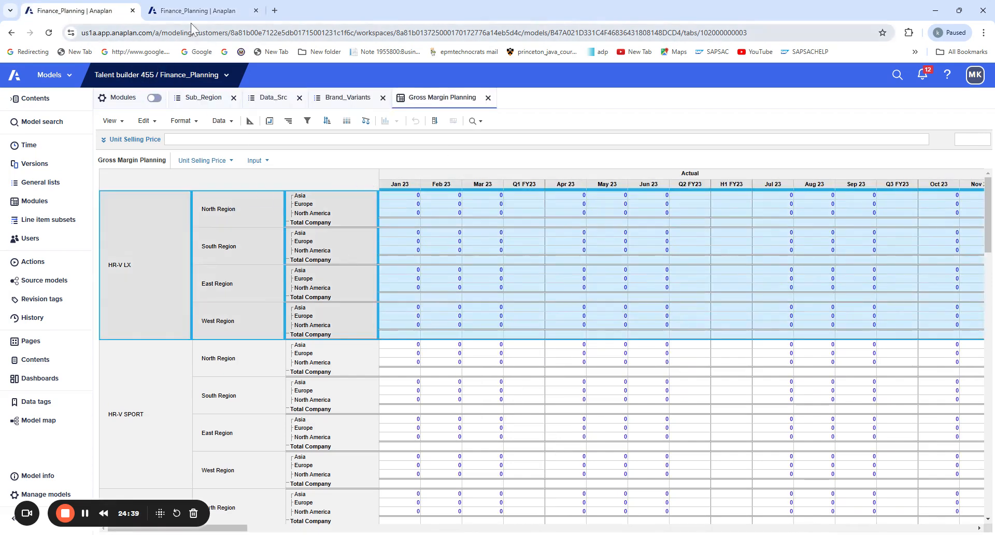
key(ctrl+Tab)
click(125, 103)
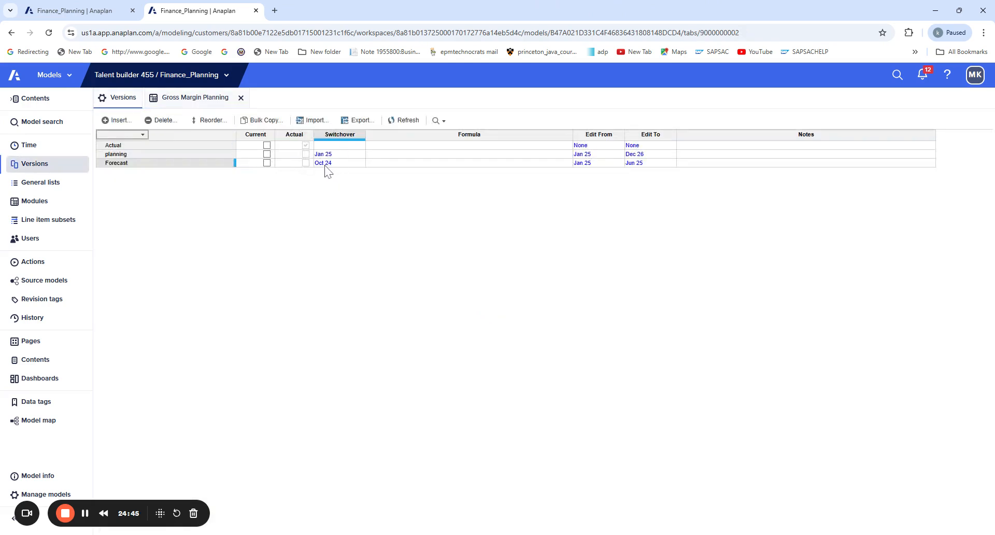
click(90, 14)
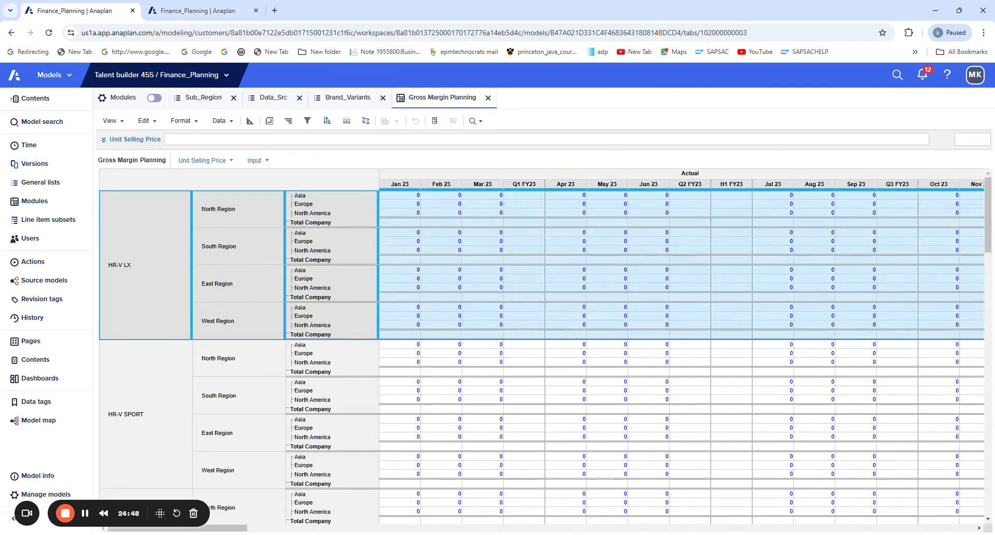
drag(236, 528, 862, 530)
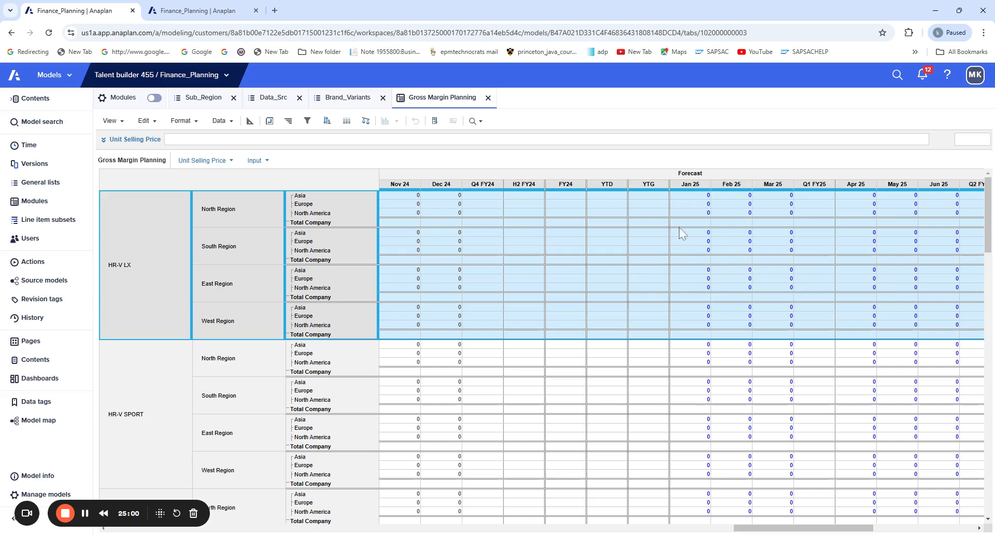
drag(745, 527, 647, 527)
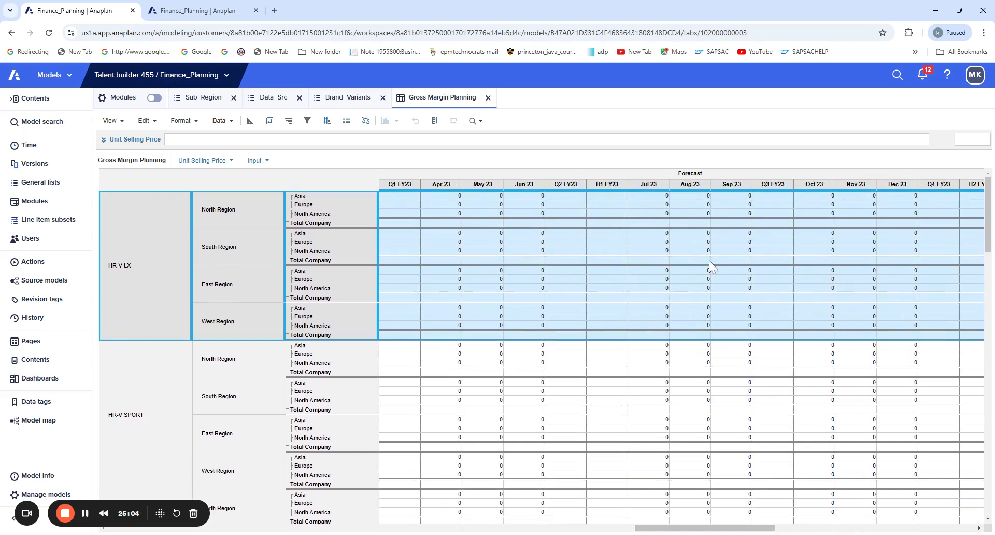
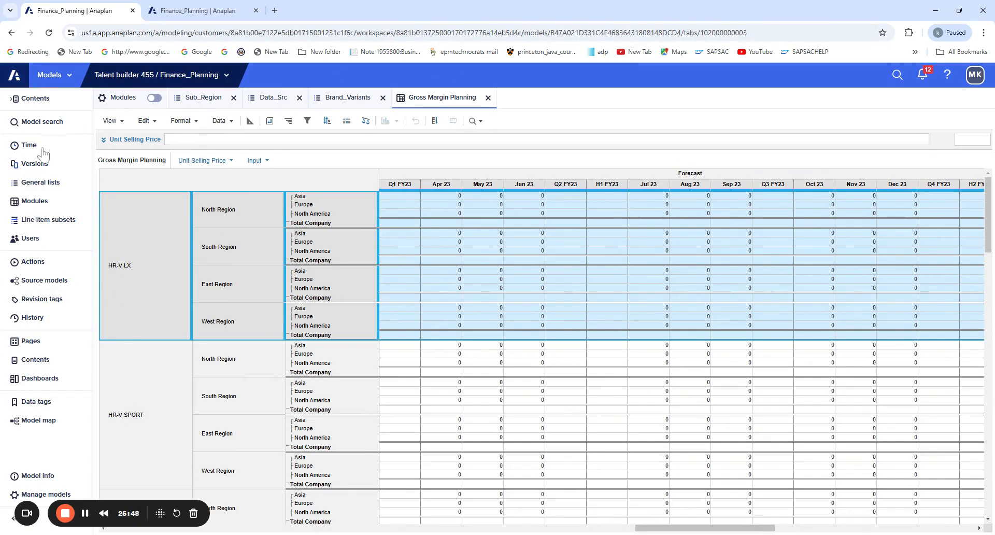
Step: In the second browser tab's grid, enter 30 as HR-V LX North Region's planning price in Jan 25 for Asia, Europe and North America
click(189, 12)
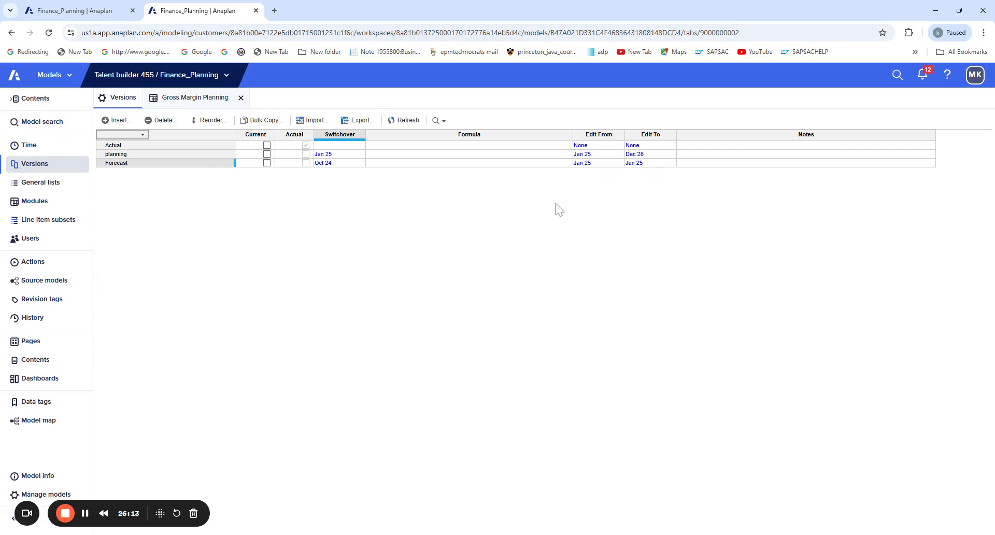
click(173, 97)
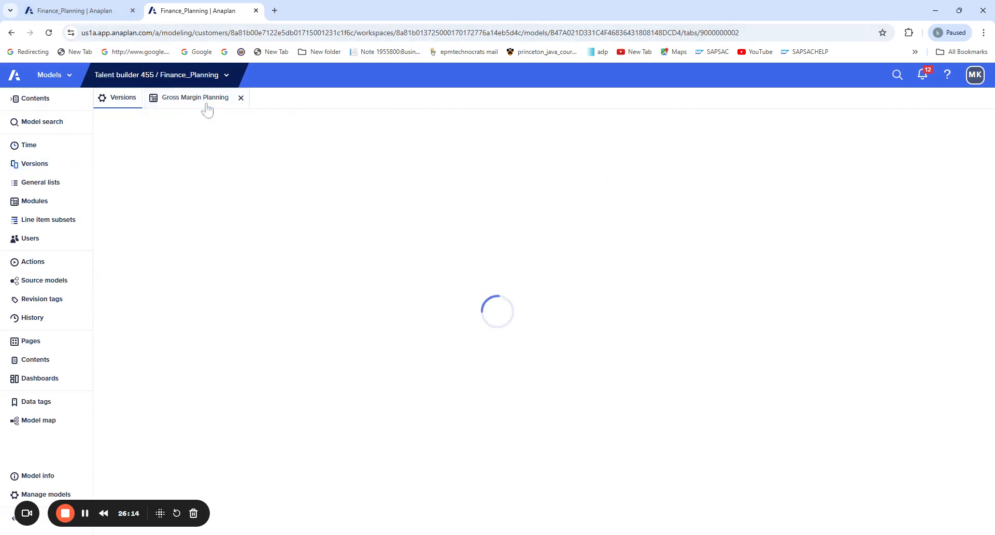
drag(746, 528, 173, 526)
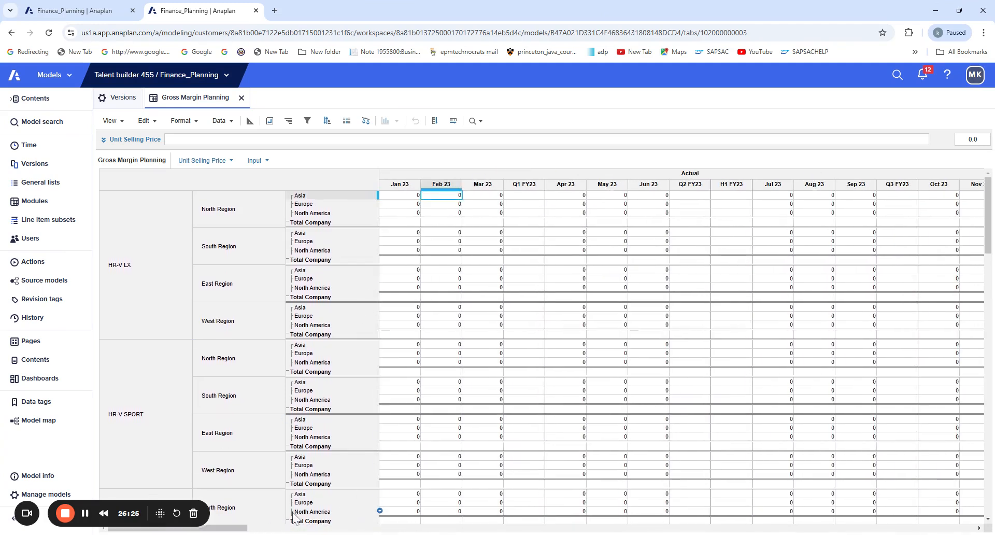
drag(239, 528, 625, 528)
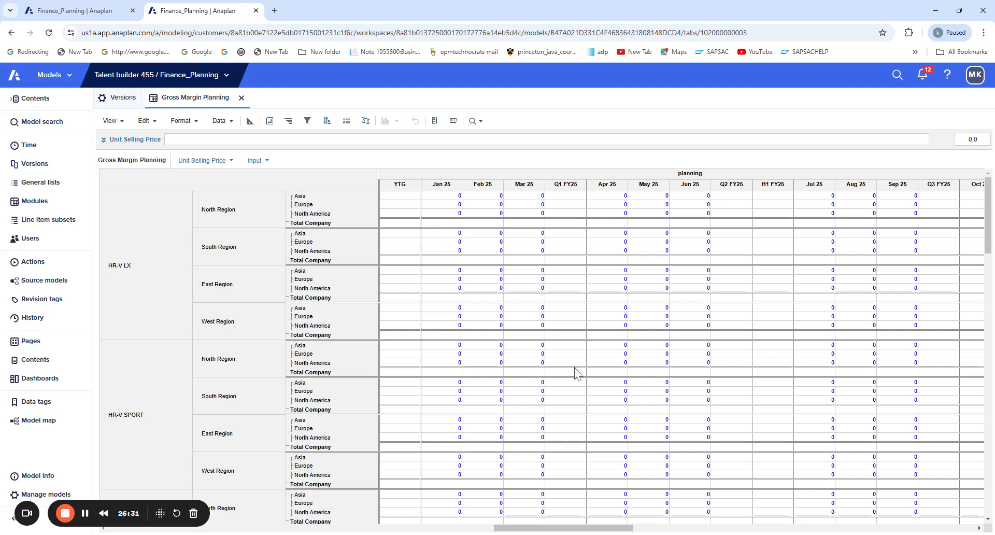
click(457, 197)
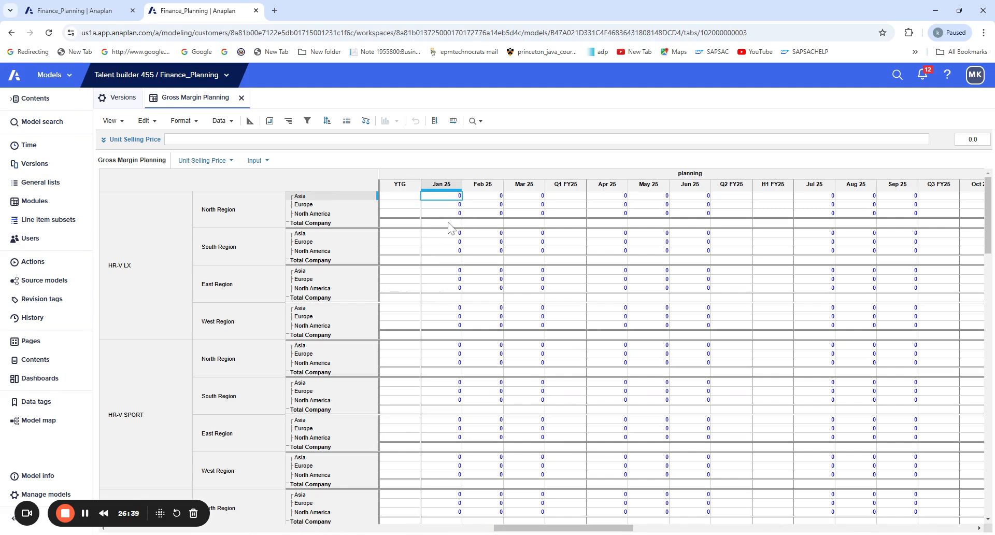
text(3)
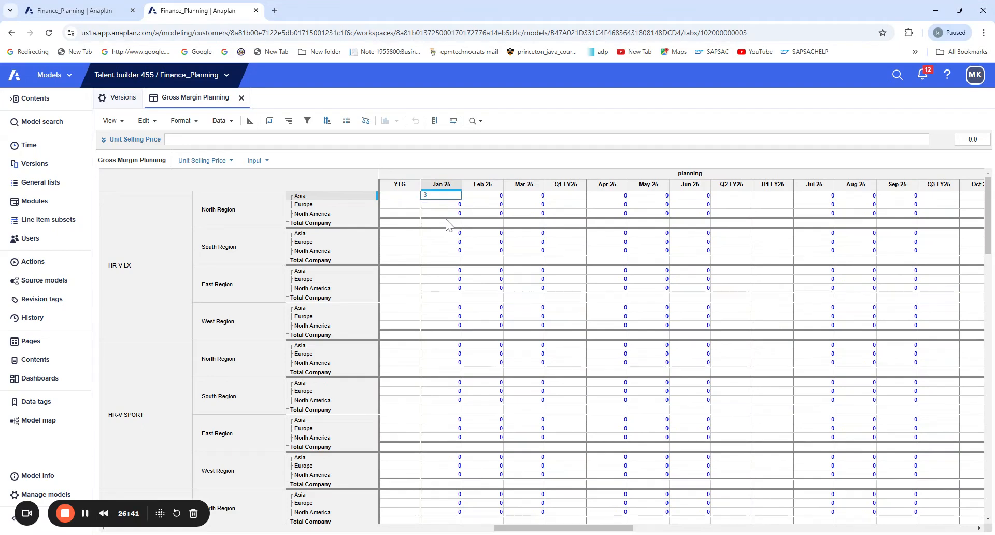
text(0)
key(Return)
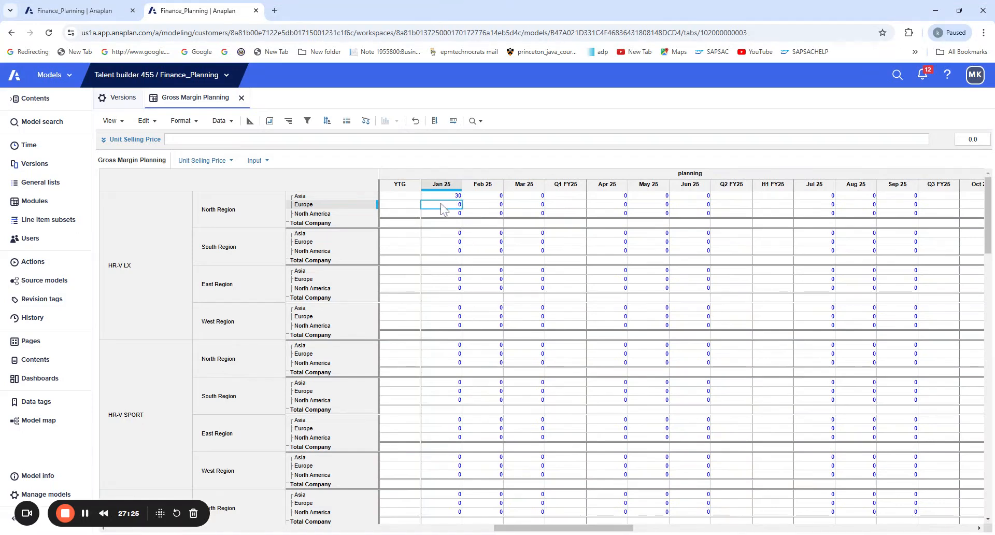
text(30)
key(Return)
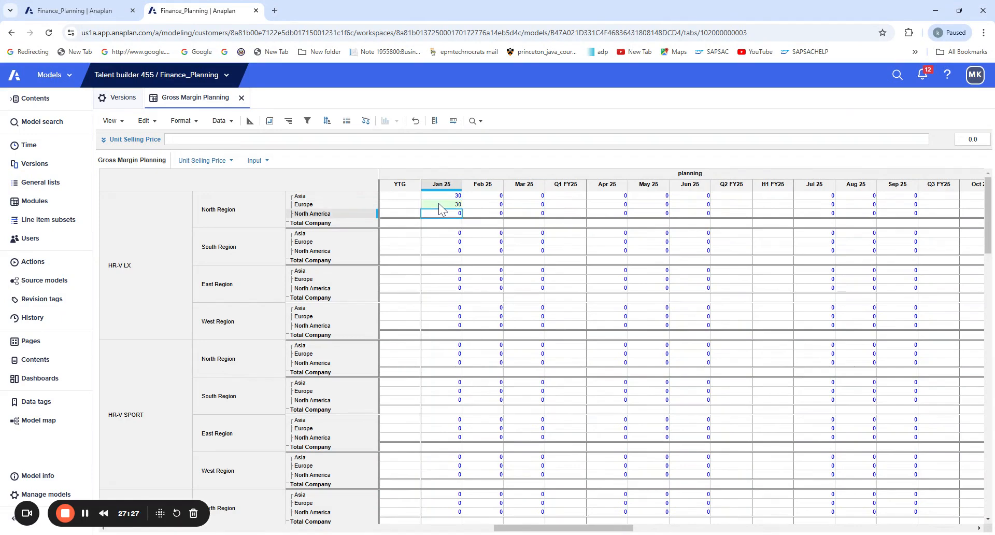
text(30)
key(Return)
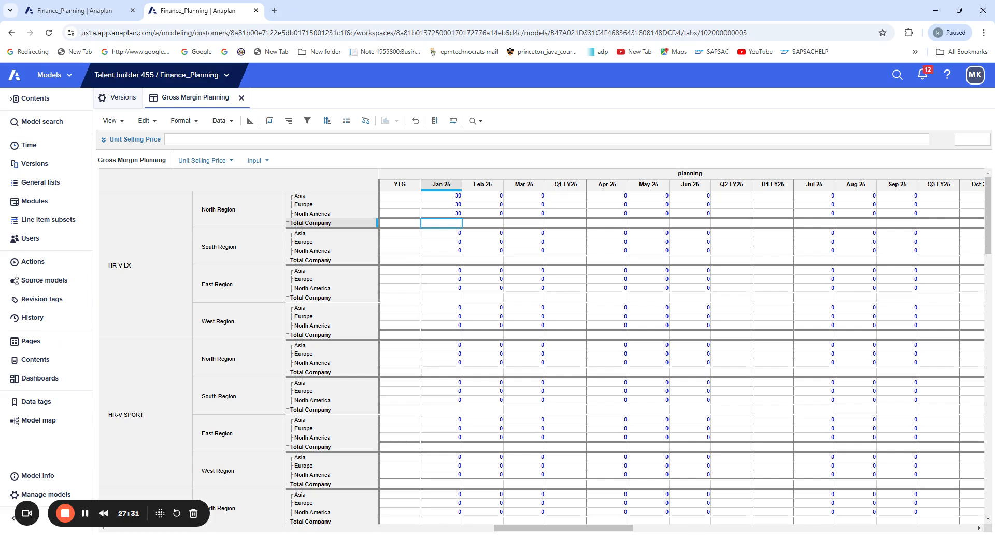
Step: Copy the Jan 25 planning price of 30 down from HR-V LX South Region through Europe in CR -V LX South Region
drag(451, 198, 426, 508)
key(ctrl+c)
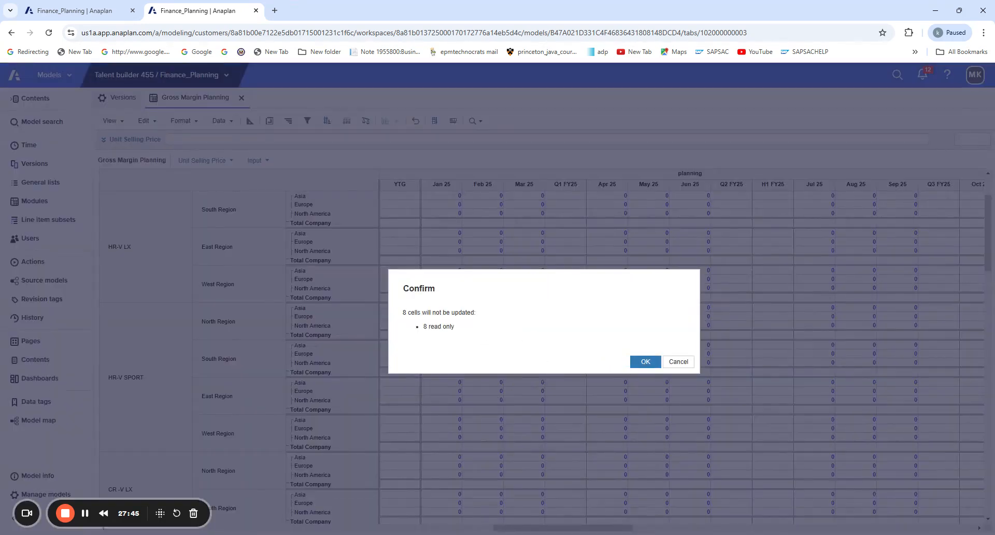
click(645, 361)
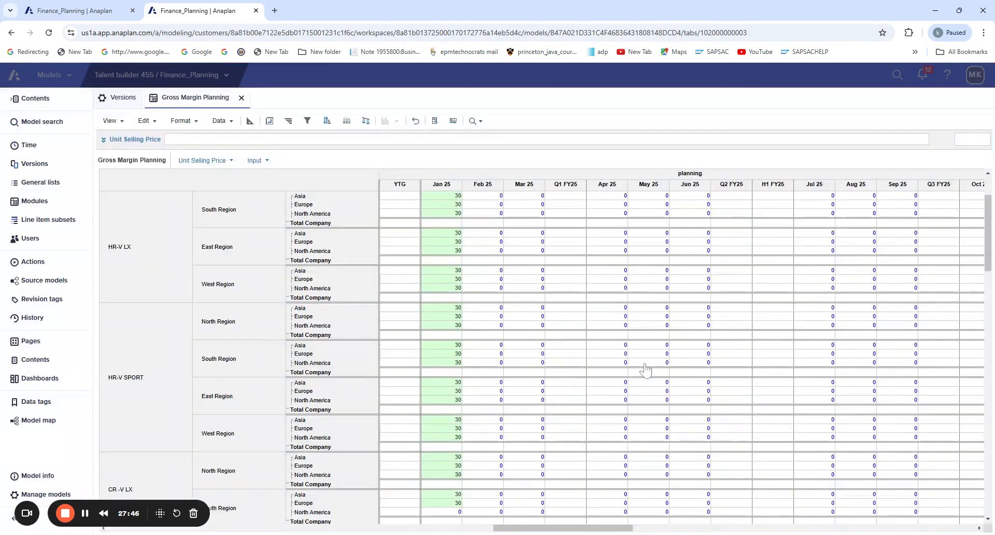
click(309, 372)
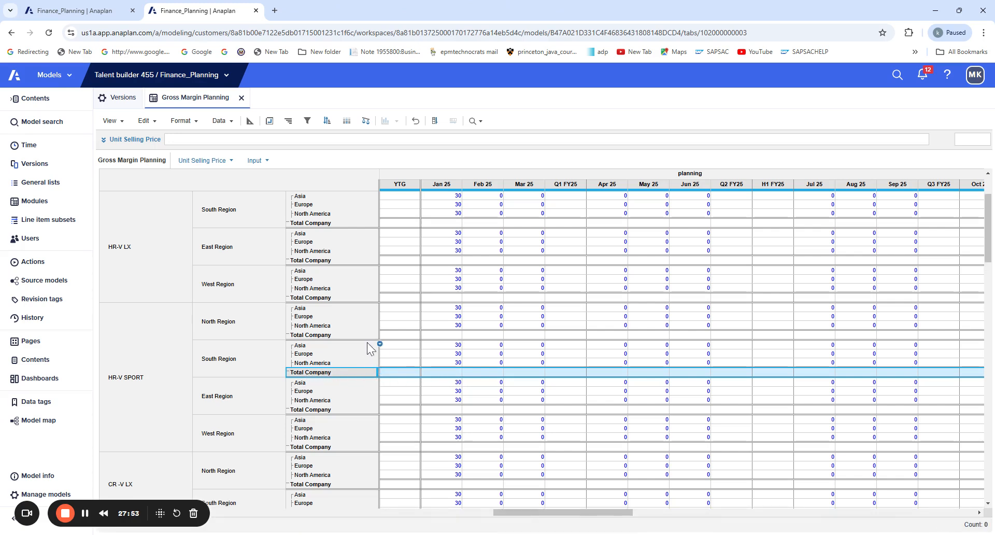
scroll(462, 366, down, 3)
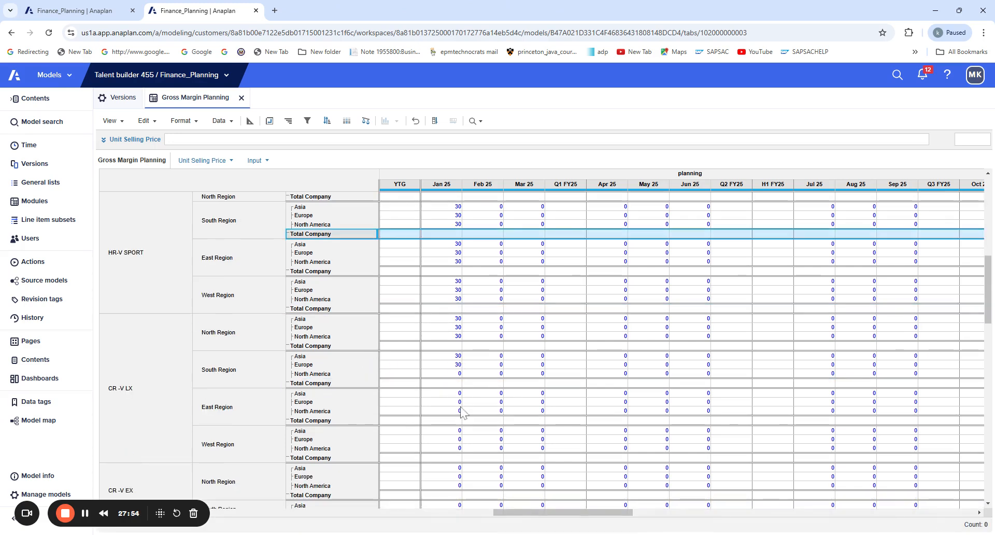
scroll(459, 396, up, 2)
scroll(461, 388, down, 2)
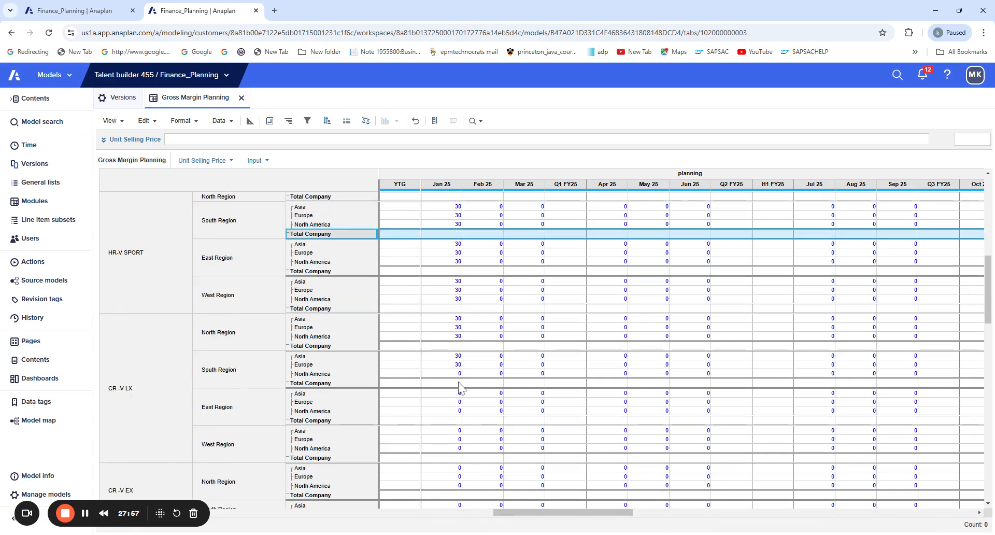
Step: Paste the price 30 into the Jan 25 planning cells from CR -V LX South Region's North America through CR -V EX South Region
click(456, 358)
drag(455, 362, 458, 366)
key(ctrl+c)
click(456, 373)
drag(456, 374, 445, 532)
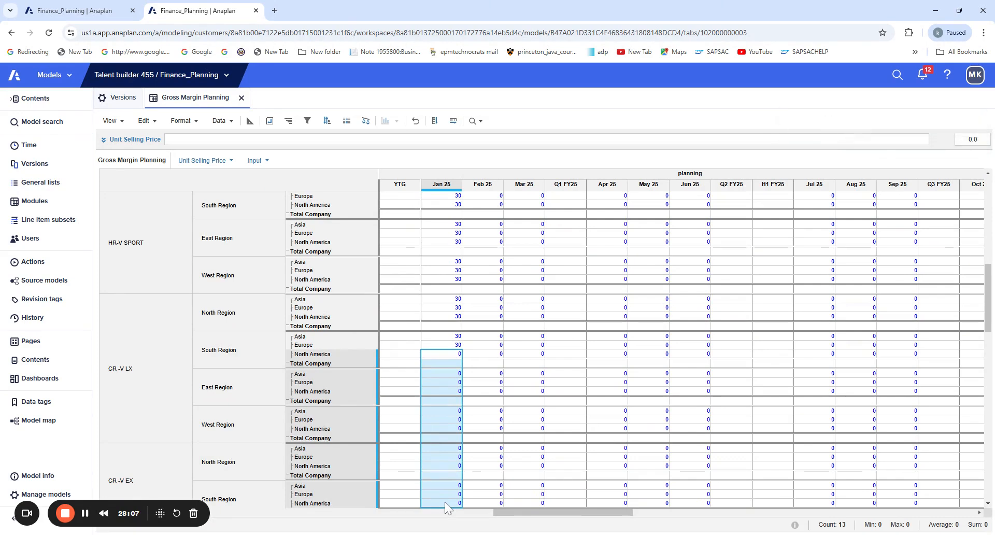
key(ctrl+v)
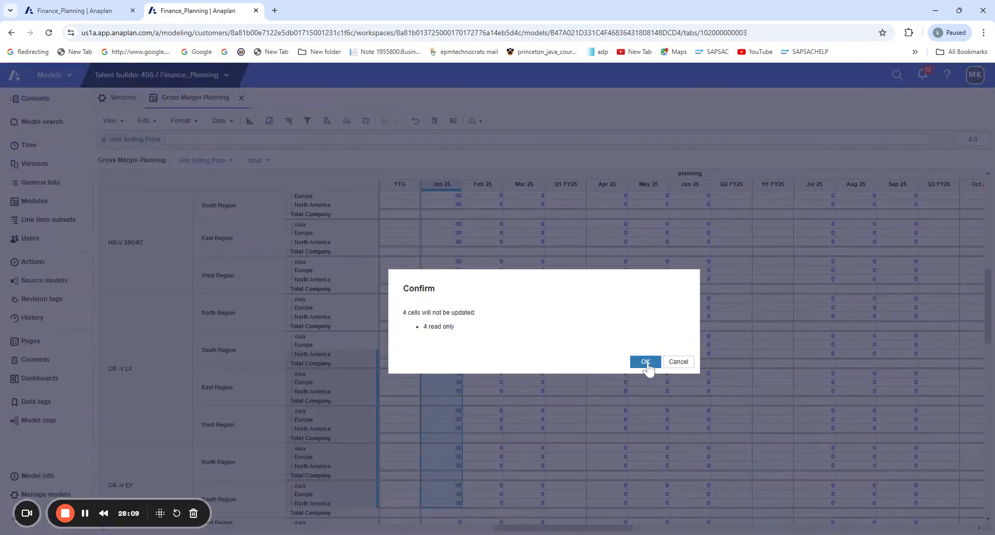
click(646, 363)
scroll(473, 456, down, 5)
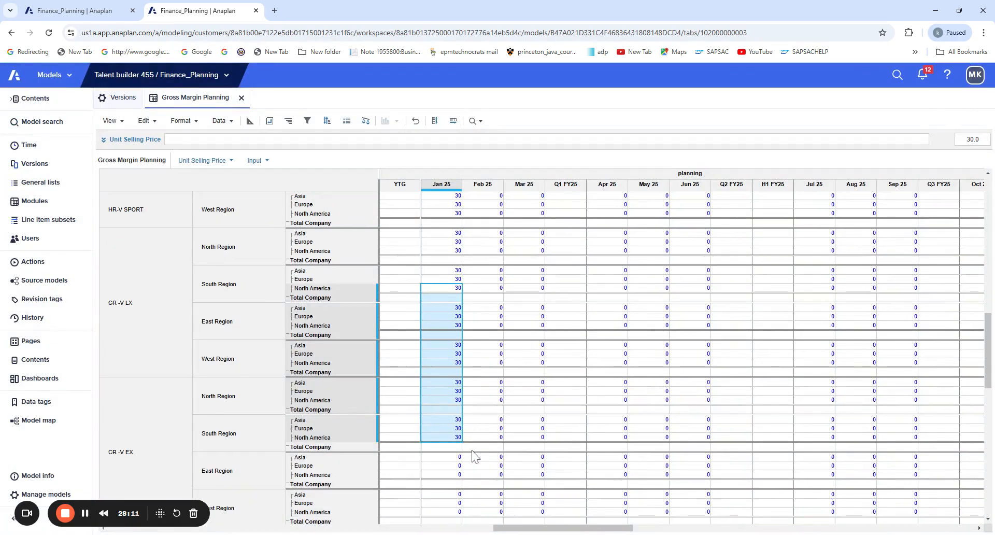
scroll(454, 447, down, 2)
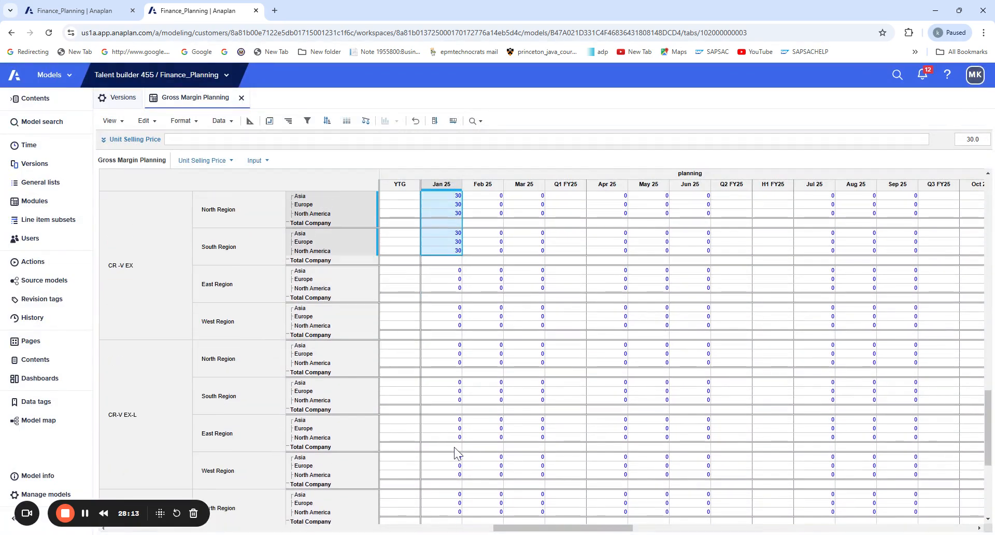
scroll(454, 447, down, 4)
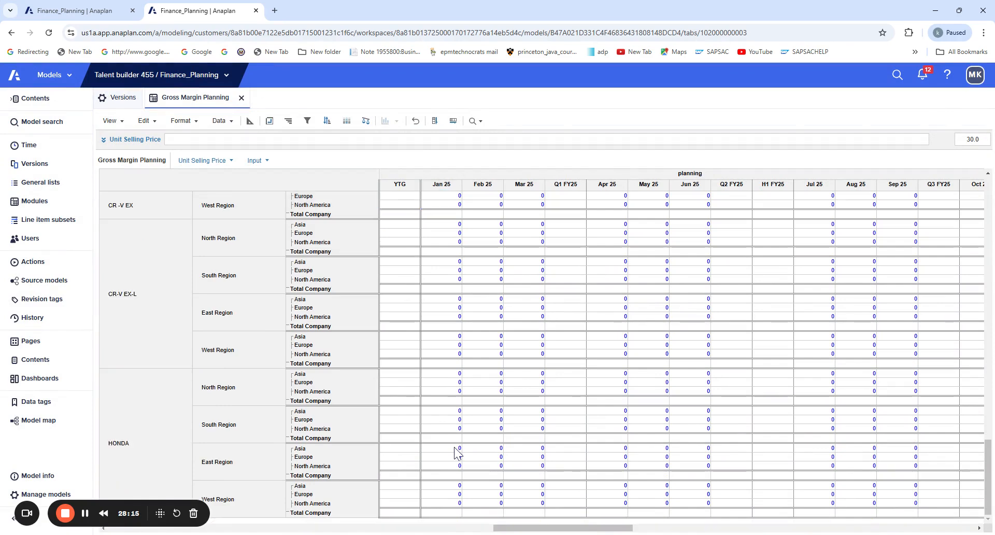
scroll(456, 453, up, 4)
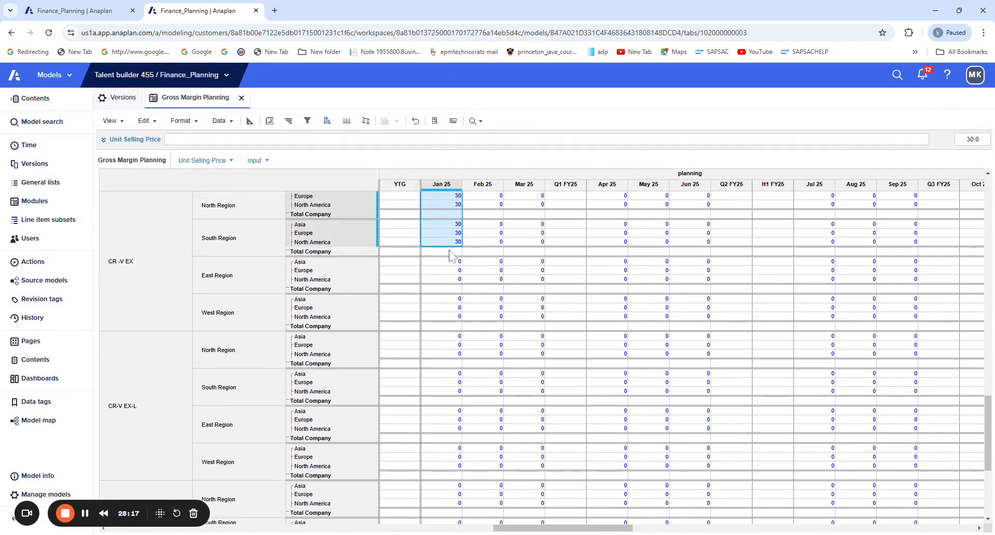
Step: Copy the Jan 25 planning price of 30 down from CR -V EX East Region through HONDA North Region
click(457, 241)
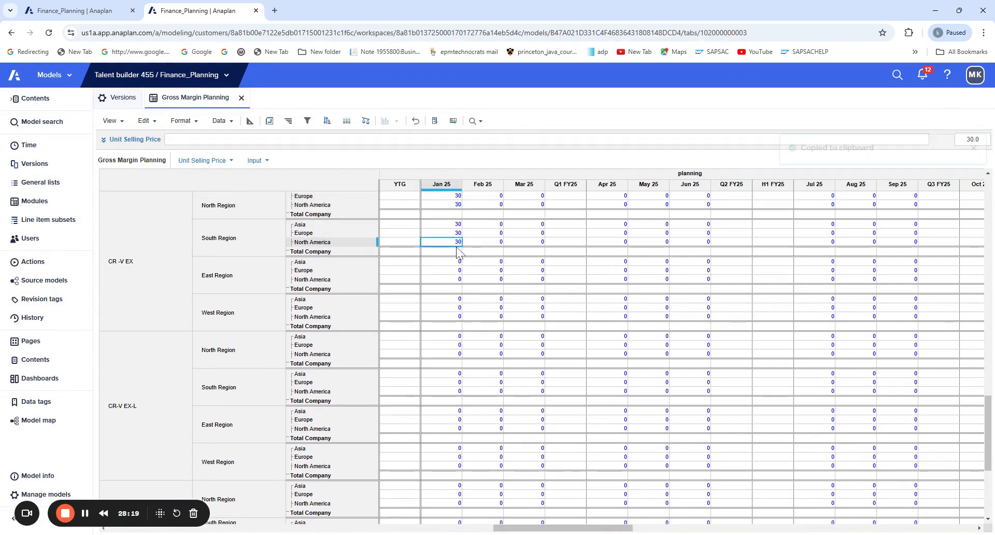
key(ctrl+c)
drag(456, 261, 444, 503)
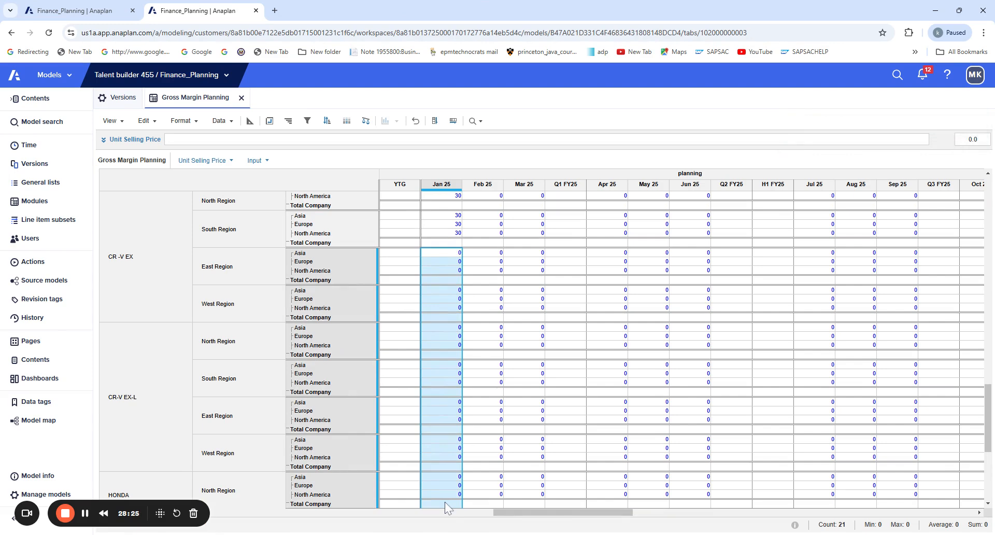
key(ctrl+v)
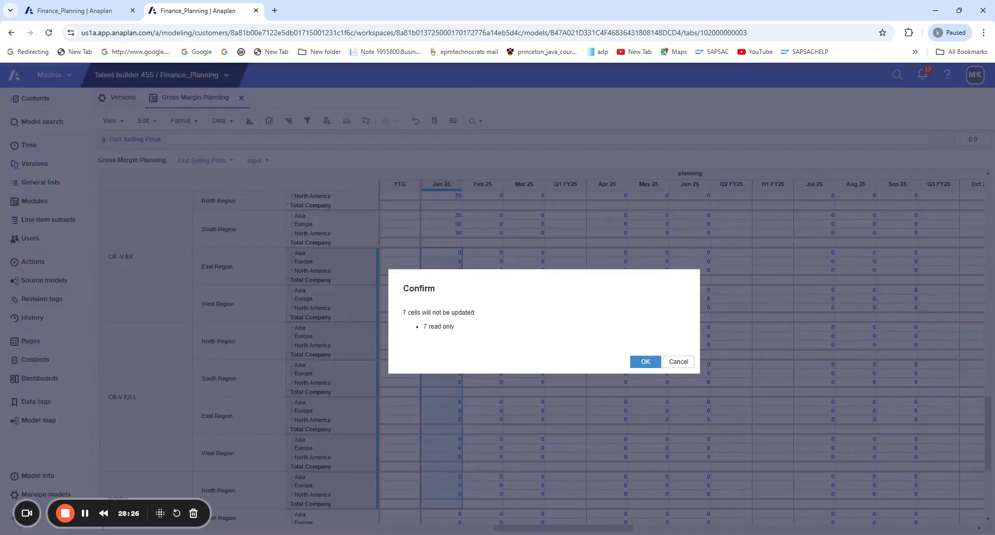
click(645, 361)
Step: Copy the Jan 25 planning price of 30 from HONDA North Region into its South, East and West Region cells
scroll(470, 458, down, 3)
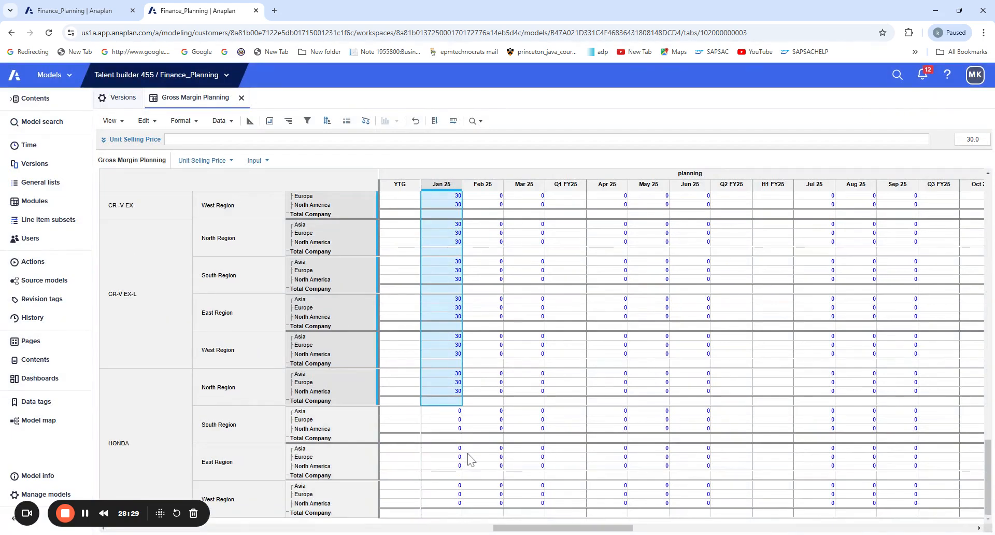
click(447, 393)
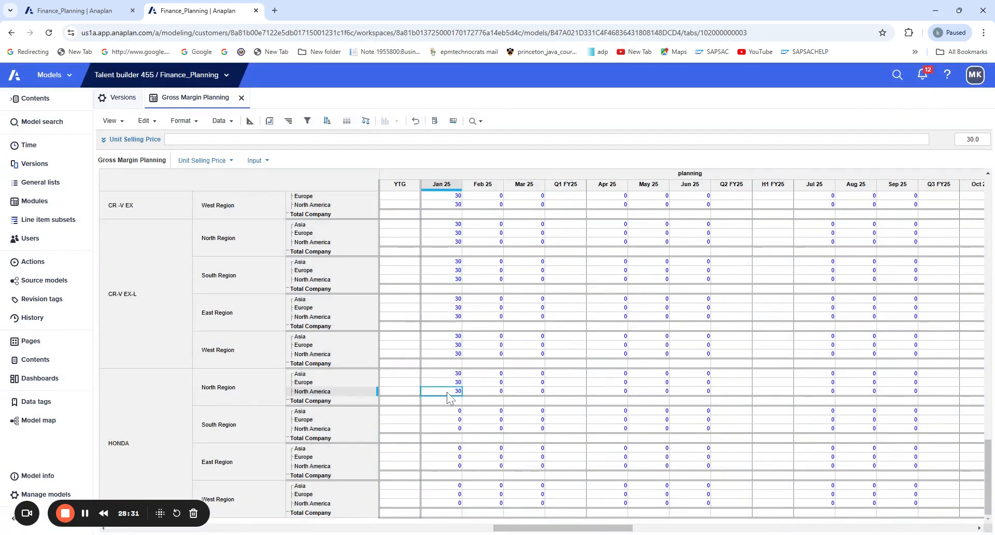
key(ctrl+c)
drag(451, 411, 456, 502)
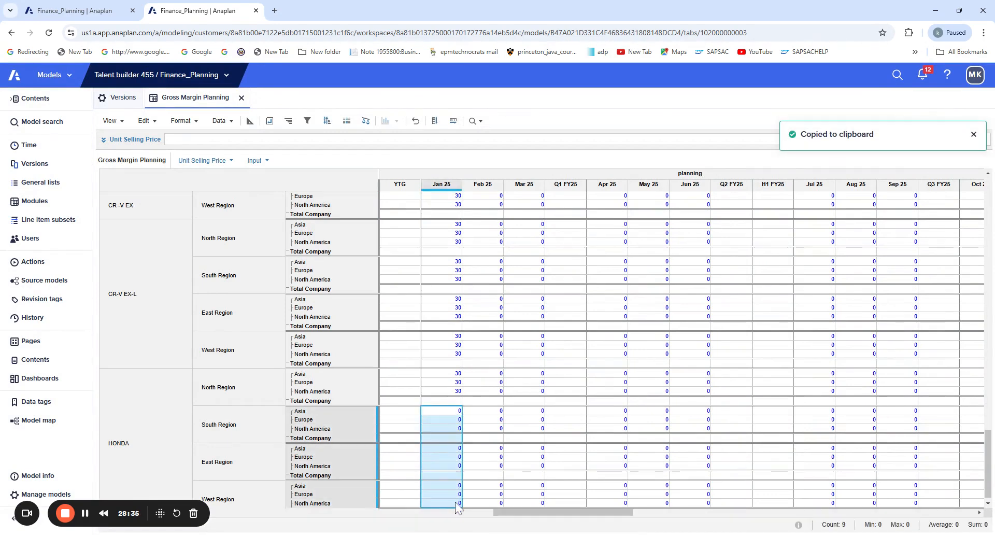
key(ctrl+v)
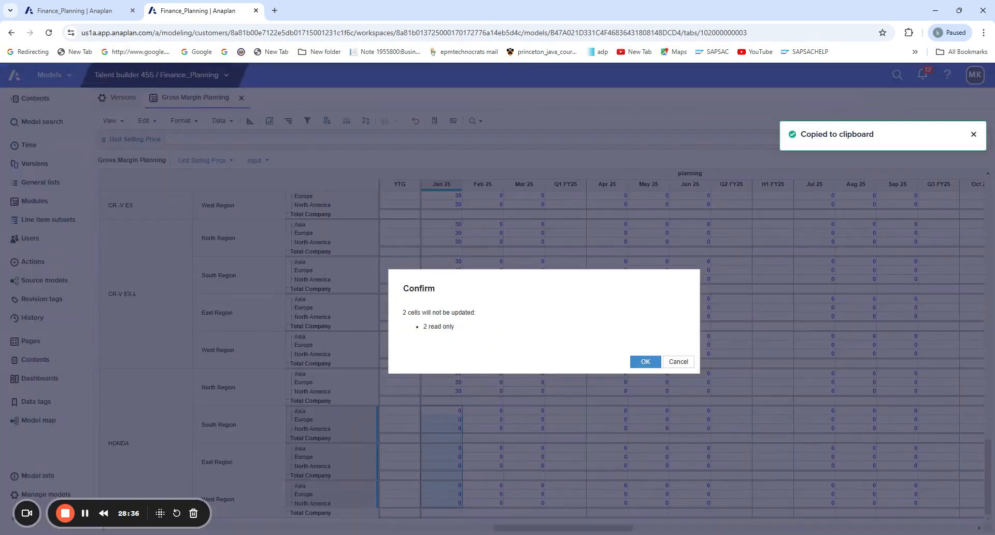
click(645, 361)
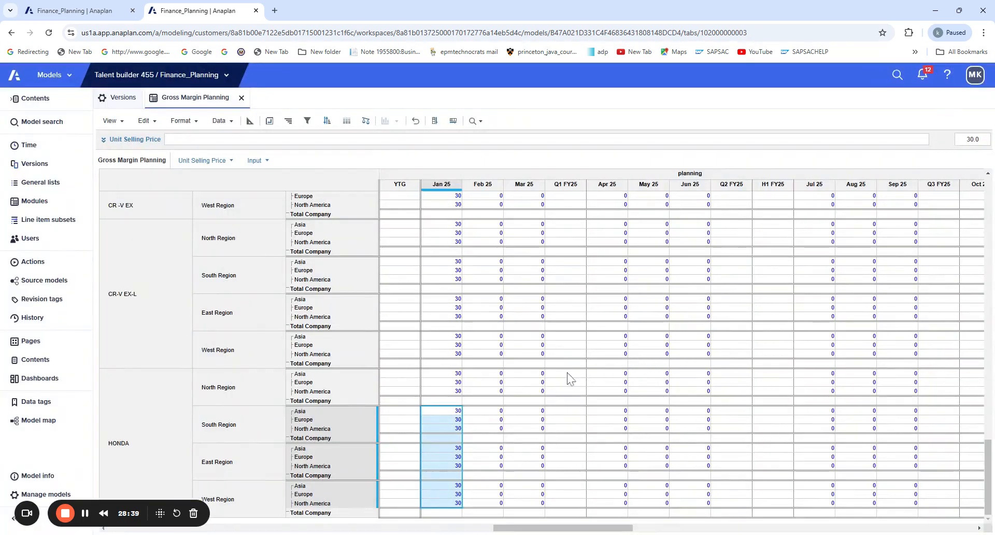
Step: Review the Jan 25 planning prices and enter 40 for HR-V LX North Region Asia in Feb 25
scroll(508, 343, up, 3)
scroll(501, 342, up, 8)
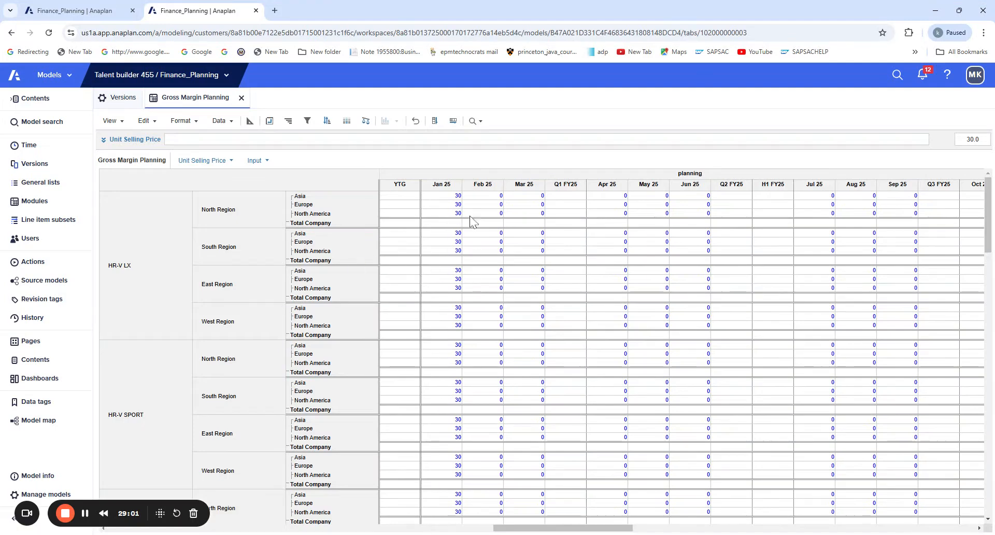
scroll(449, 479, down, 2)
scroll(448, 479, down, 5)
drag(991, 336, 992, 199)
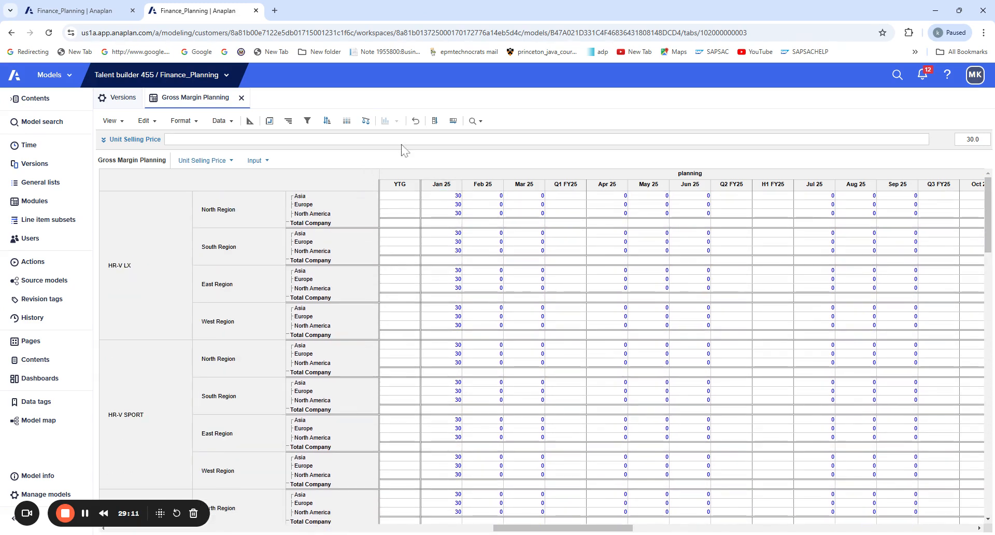
click(490, 197)
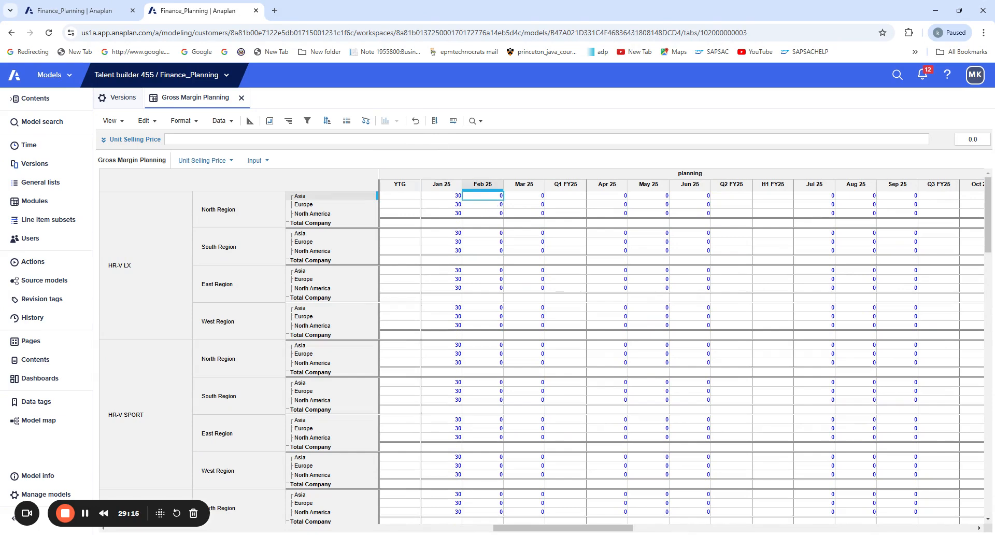
text(40)
key(Return)
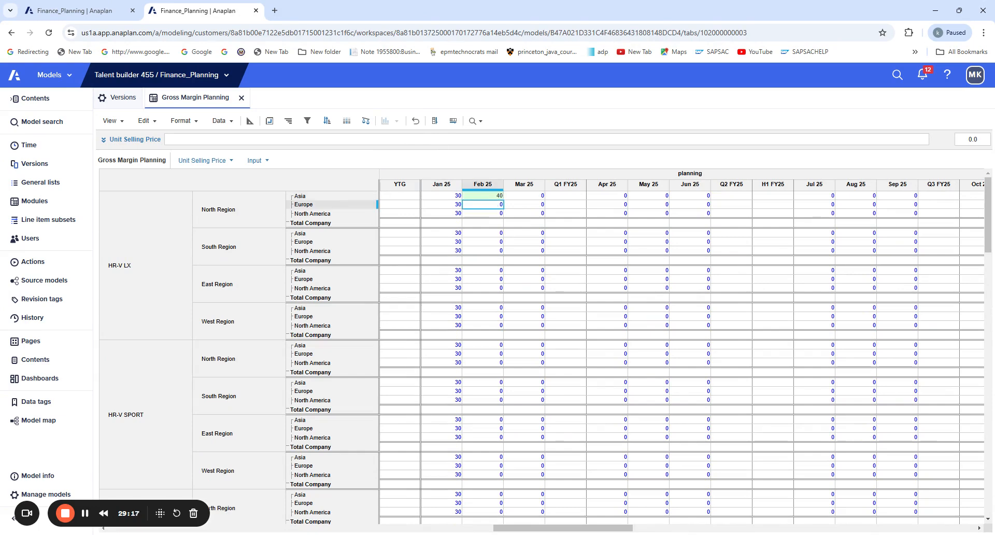
Step: Copy HR-V LX North Region Asia's Feb 25 price of 40 down the whole planning column and check the rows below
click(434, 122)
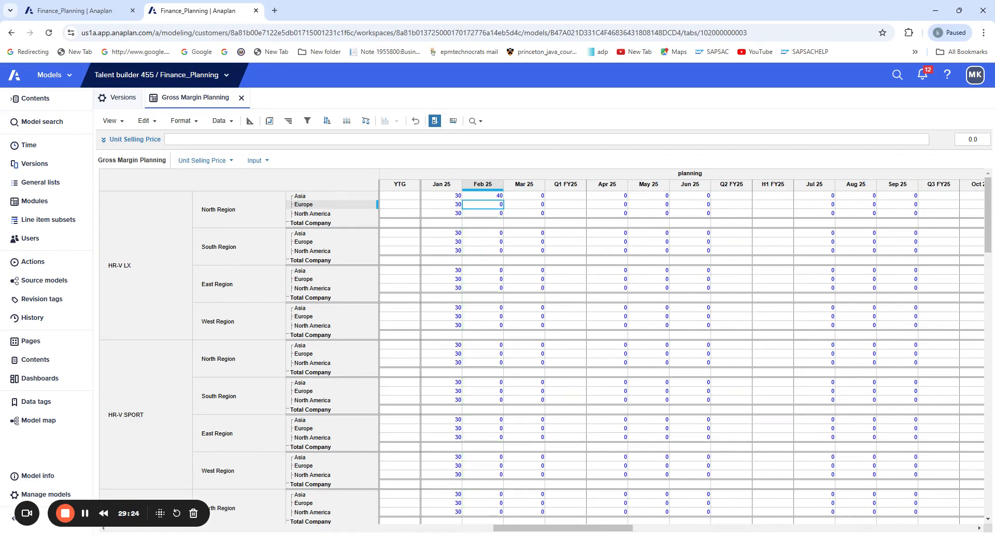
click(484, 195)
click(433, 122)
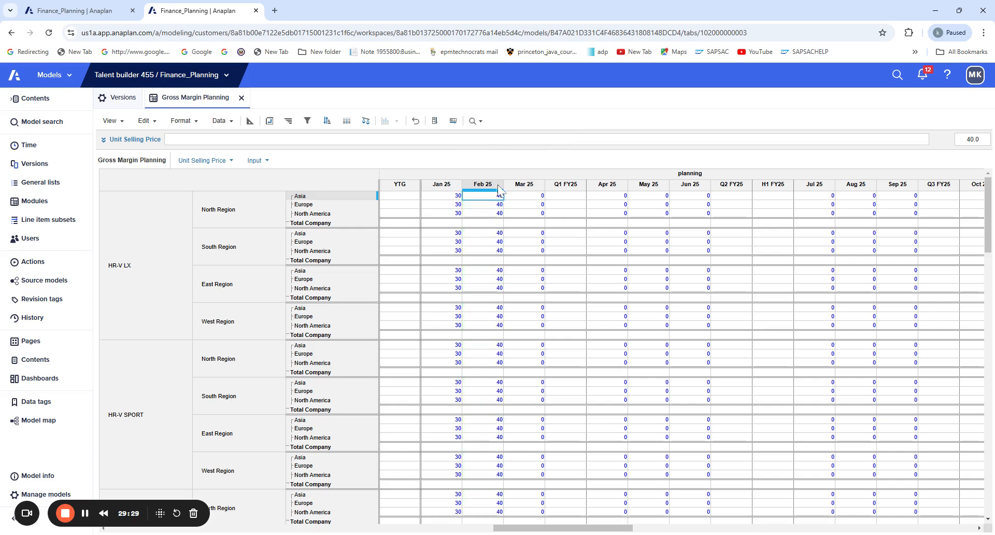
scroll(484, 381, down, 10)
scroll(482, 387, down, 5)
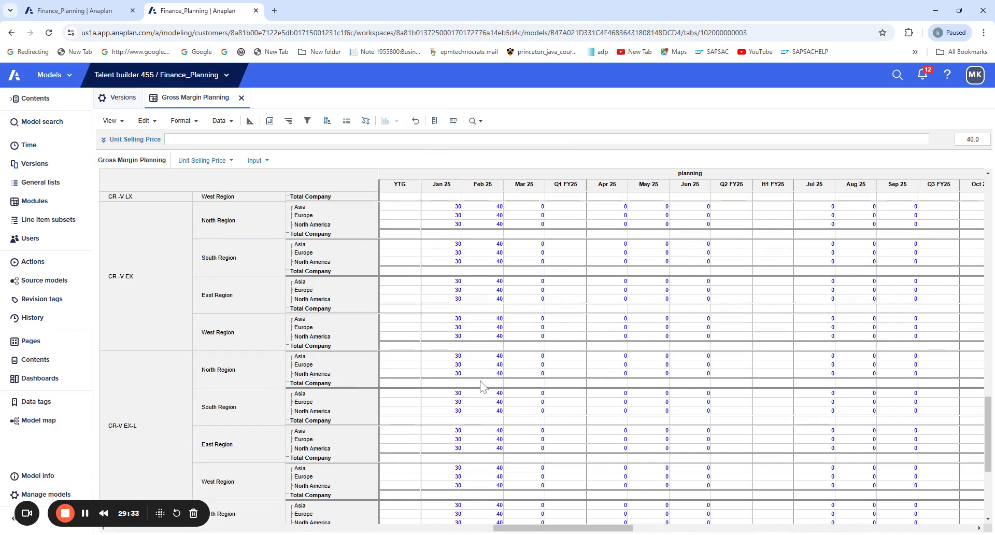
scroll(481, 388, up, 15)
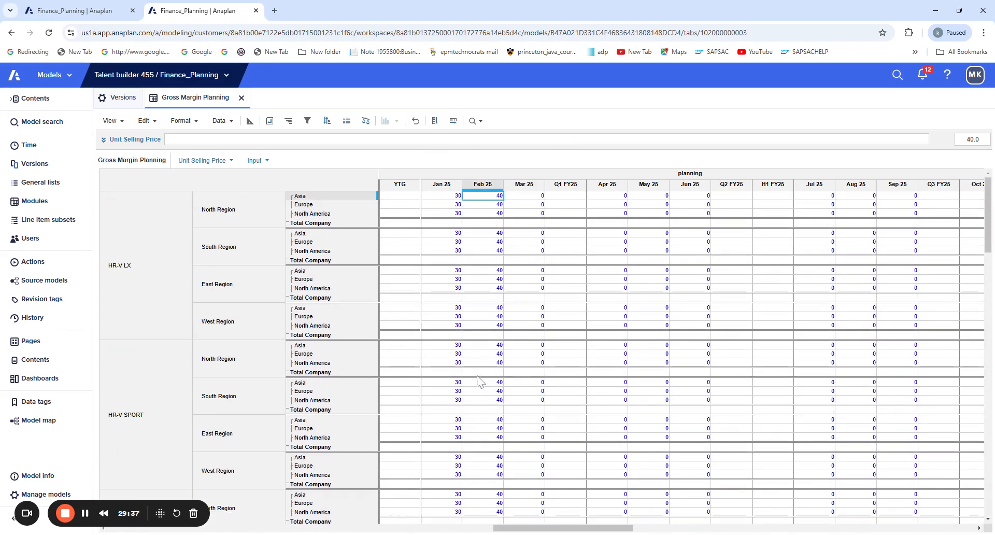
Step: Copy the Feb 25 price of 40 across the following planning months of HR-V LX North Region Asia
click(453, 124)
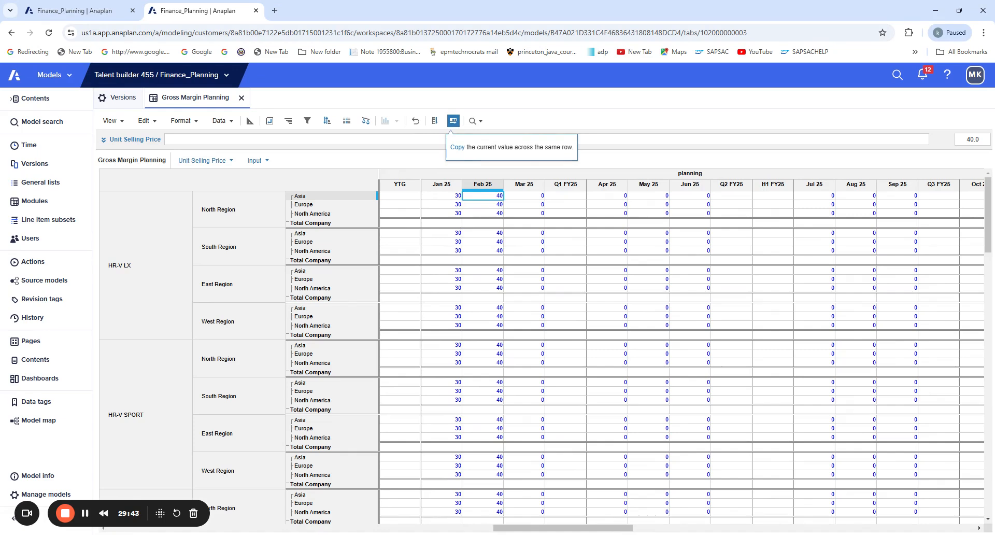
click(452, 125)
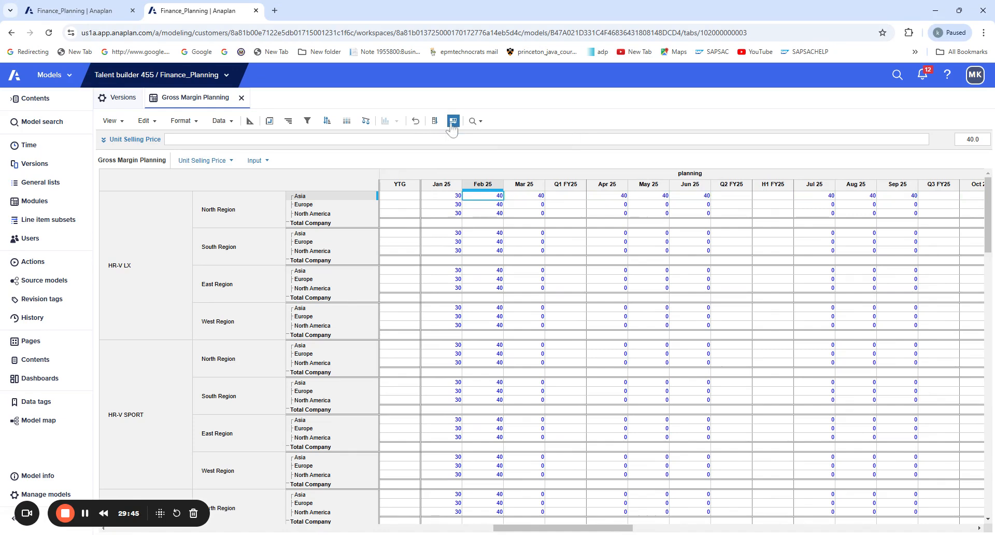
drag(548, 532, 704, 529)
scroll(682, 352, right, 10)
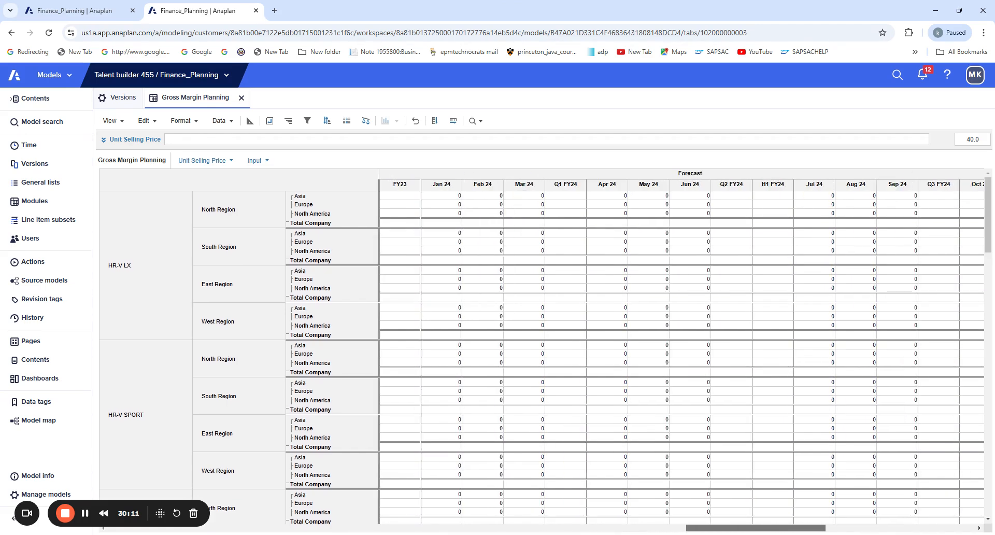
scroll(635, 352, right, 5)
Step: Copy HR-V LX North Region Asia's planning price of 40 down the Apr 25, May 25 and Jun 25 columns
drag(803, 527, 324, 524)
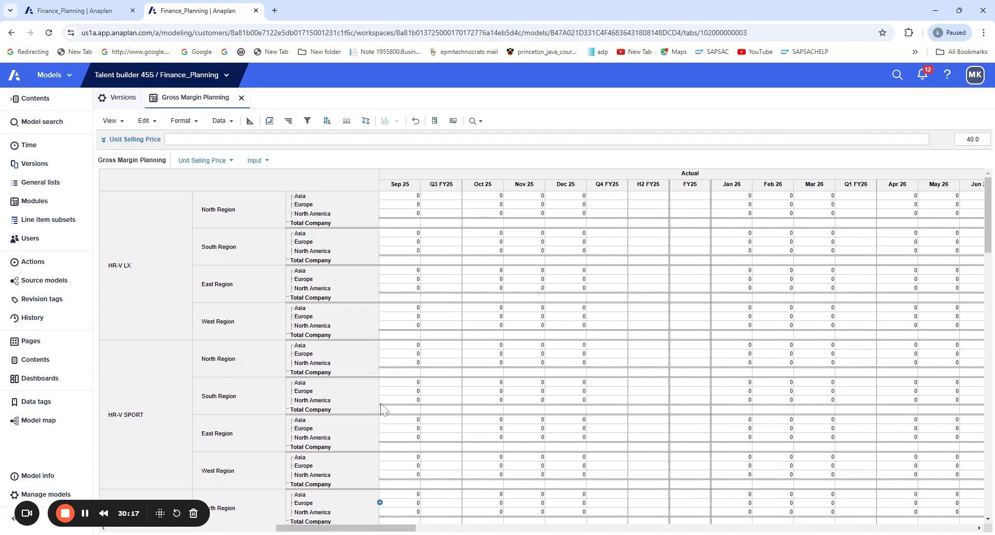
drag(399, 529, 625, 529)
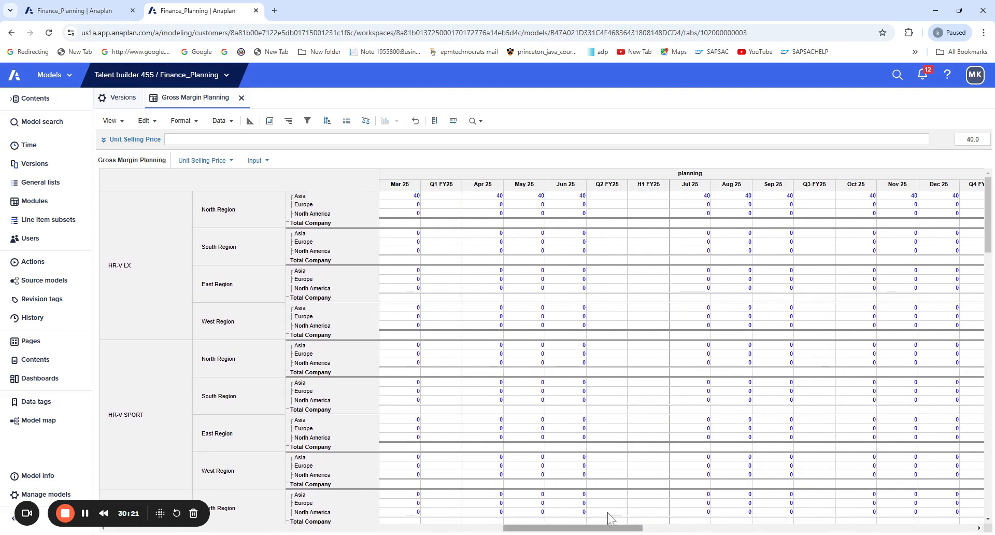
click(474, 197)
drag(473, 200, 584, 205)
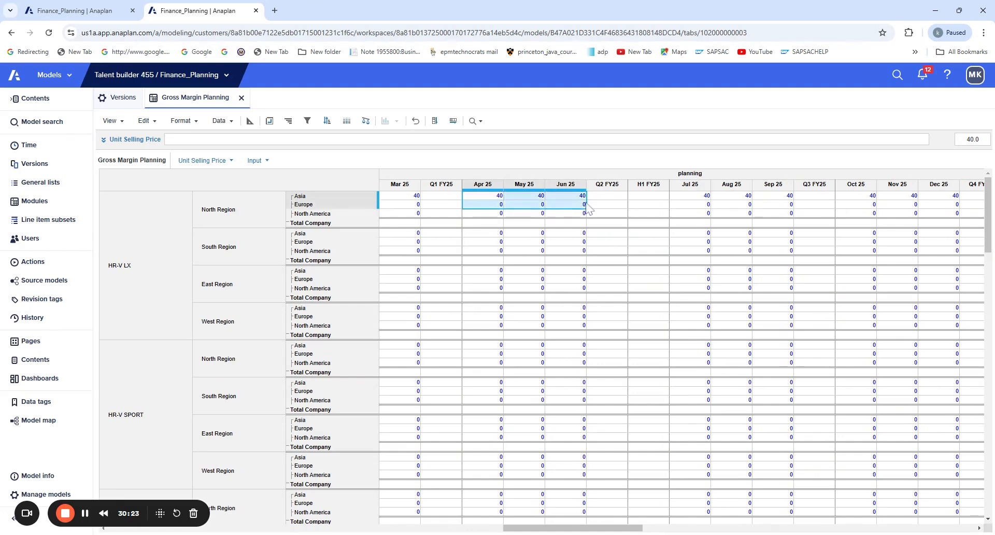
click(435, 122)
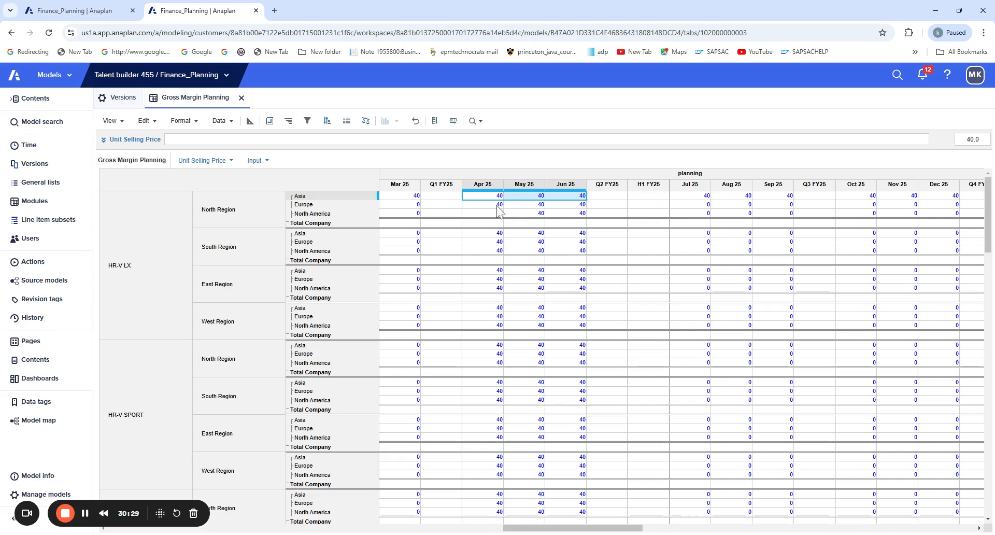
Step: Try to copy the Apr 25 planning prices across the following months for all rows through HONDA West Region
drag(988, 239, 963, 530)
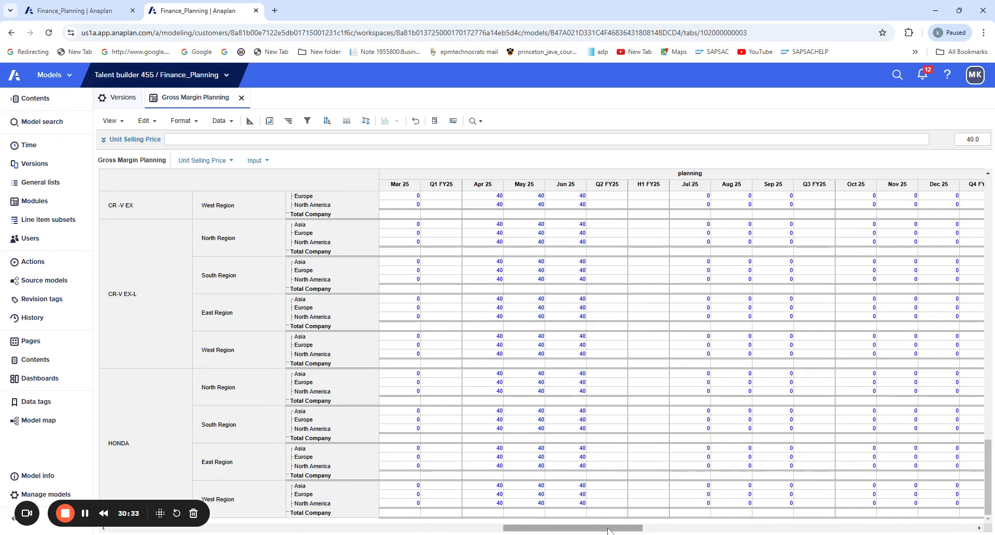
shift+click(497, 503)
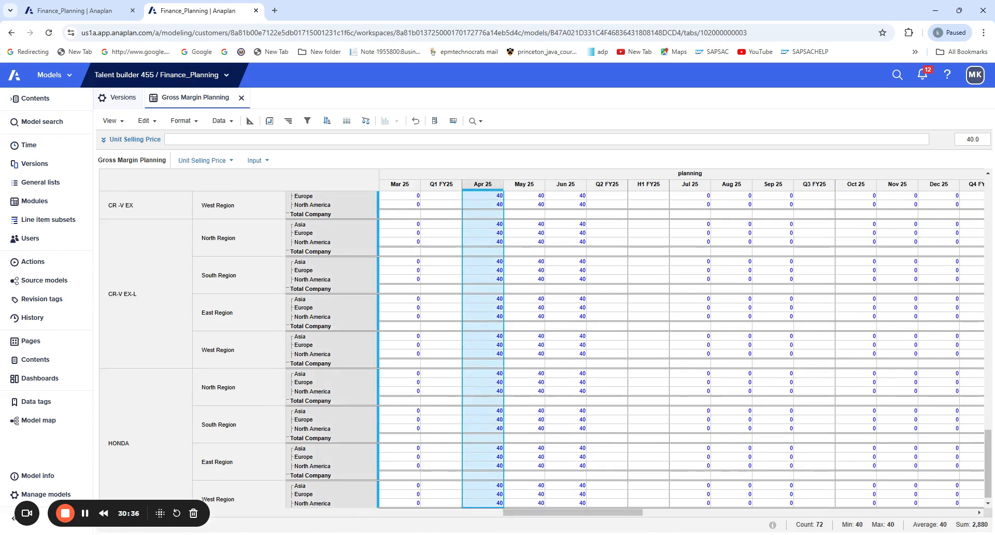
click(453, 121)
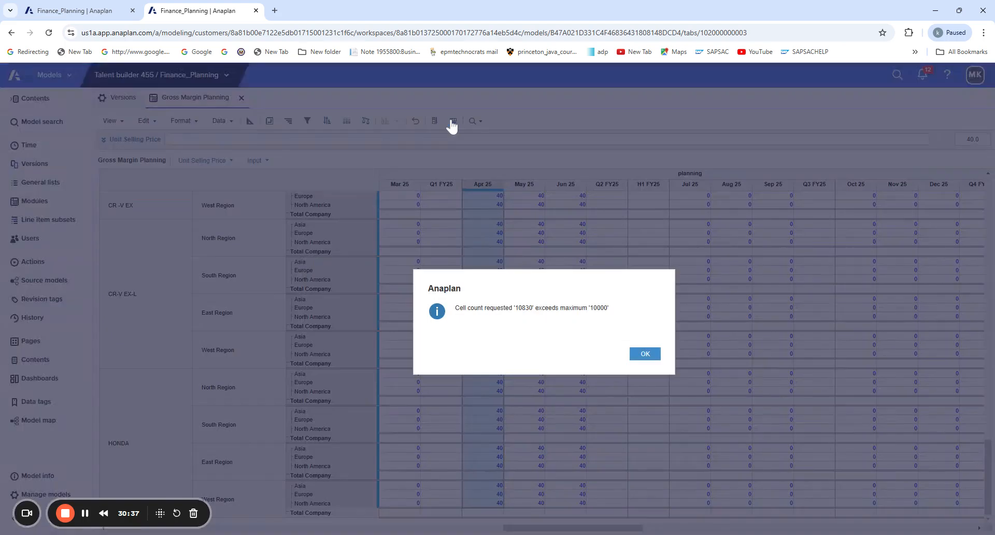
click(645, 355)
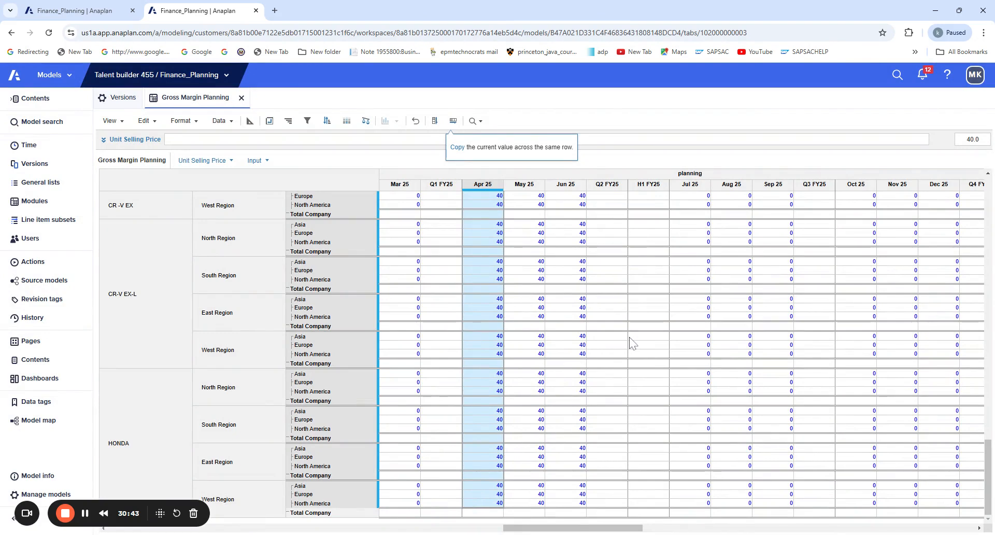
click(453, 122)
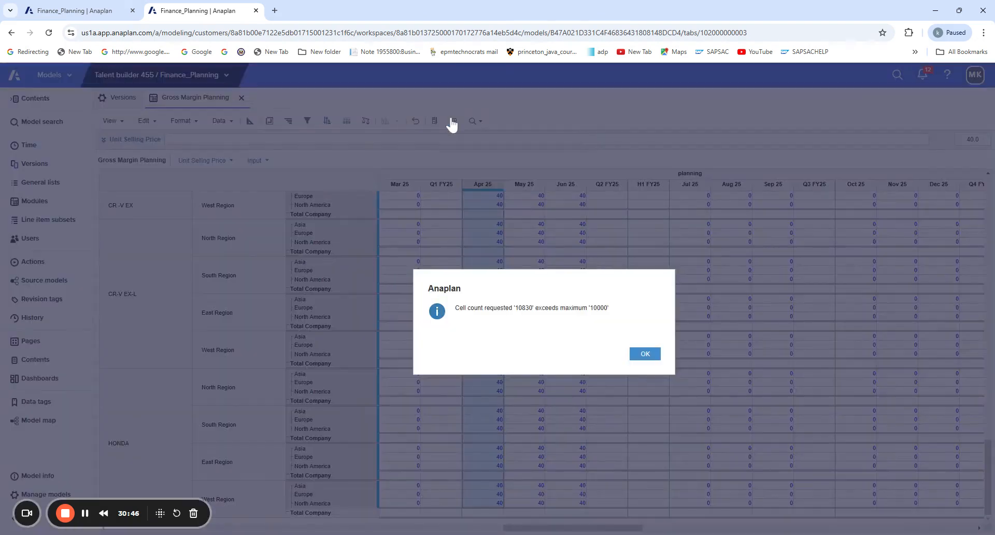
click(642, 355)
Step: Try to copy the entire Jun 25 planning column across the following months
click(580, 189)
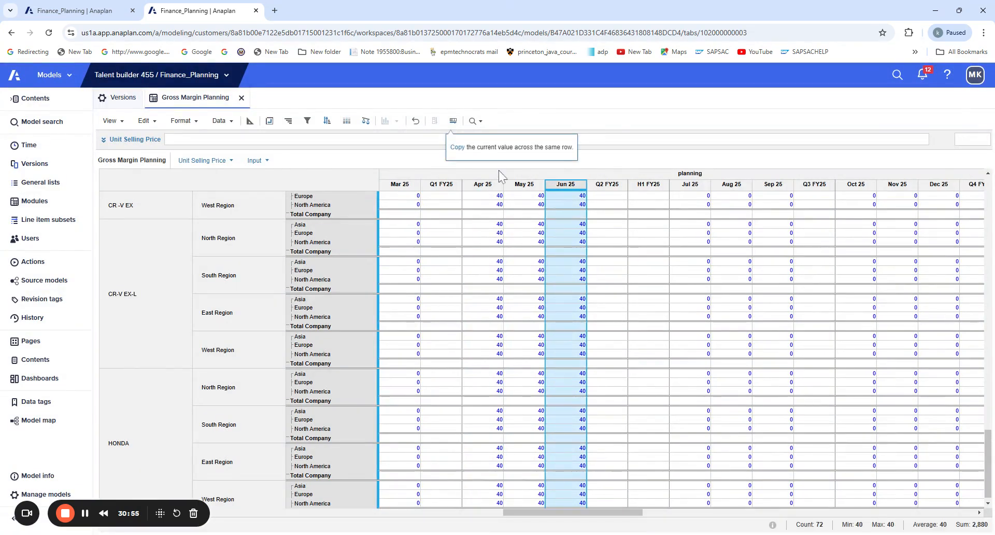
click(454, 121)
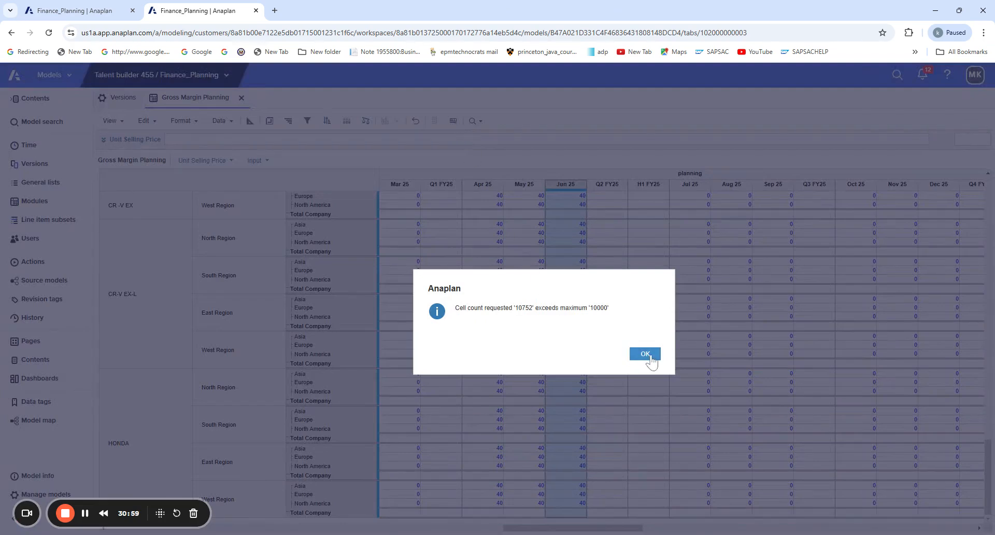
click(647, 355)
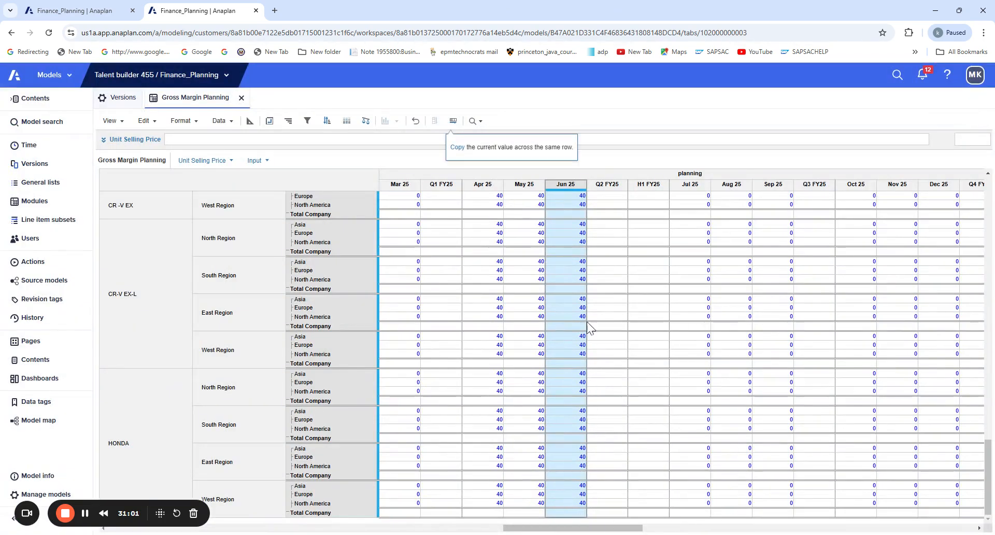
Step: Copy the Jun 25 price of 40 across the following planning months for HR-V LX North Region's Asia, Europe and North America
scroll(617, 277, up, 1)
drag(990, 441, 992, 190)
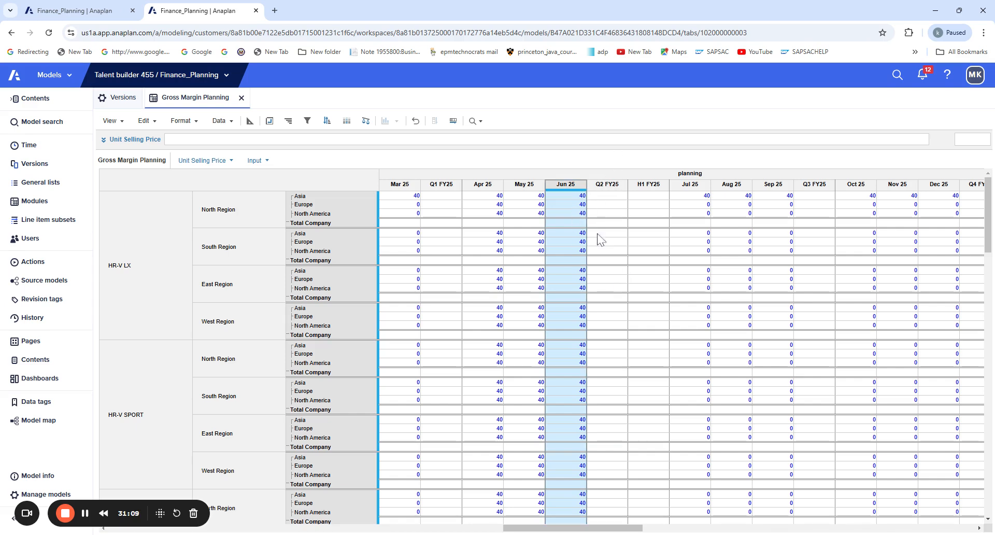
drag(575, 196, 576, 213)
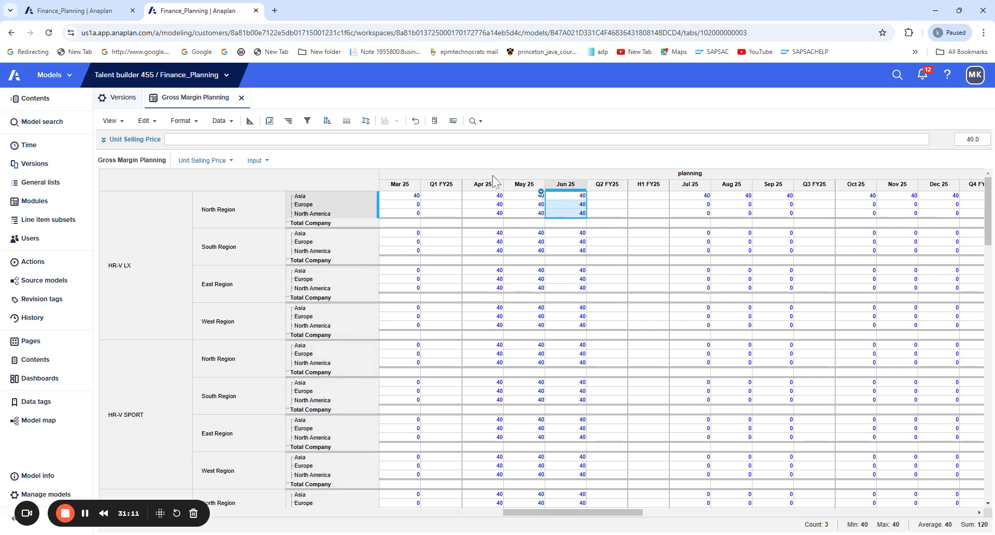
click(454, 122)
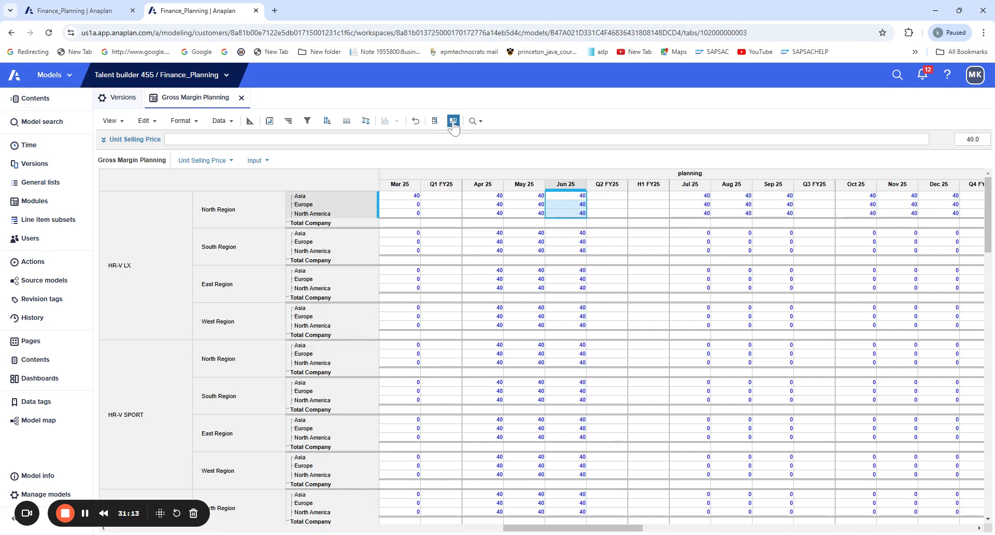
Step: Copy the Jun 25 price of 40 across the following planning months for HR-V LX South, East and West Regions
drag(575, 233, 574, 253)
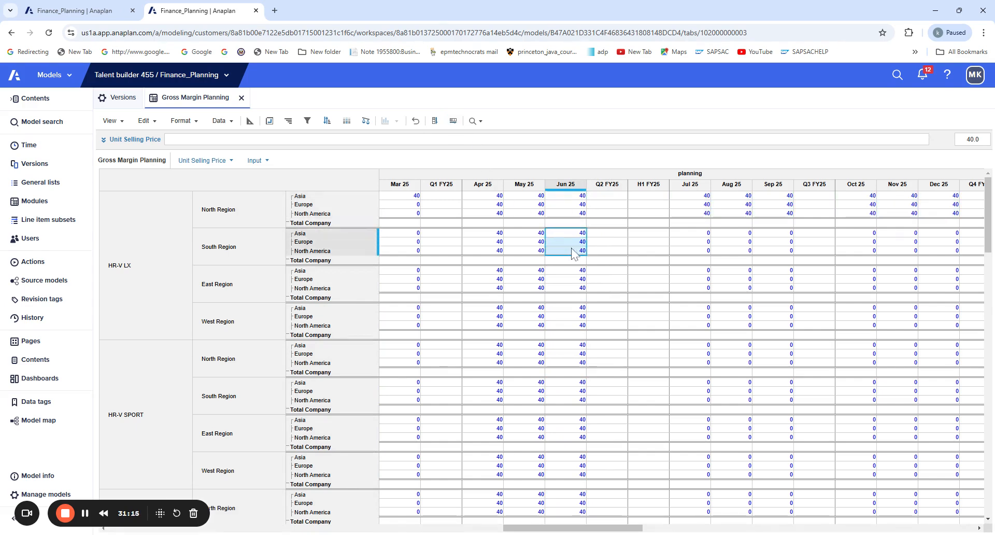
click(454, 121)
click(572, 270)
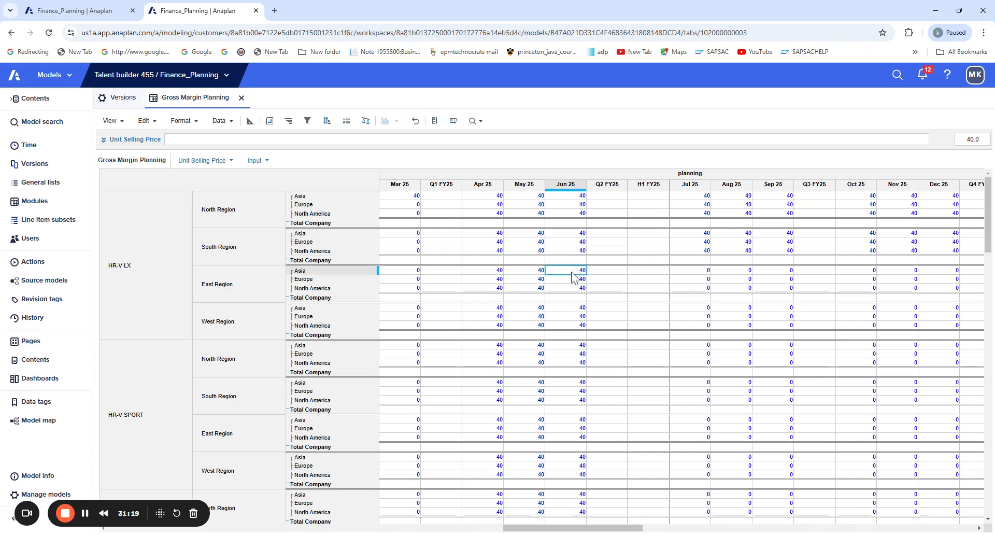
drag(572, 275, 574, 290)
click(453, 120)
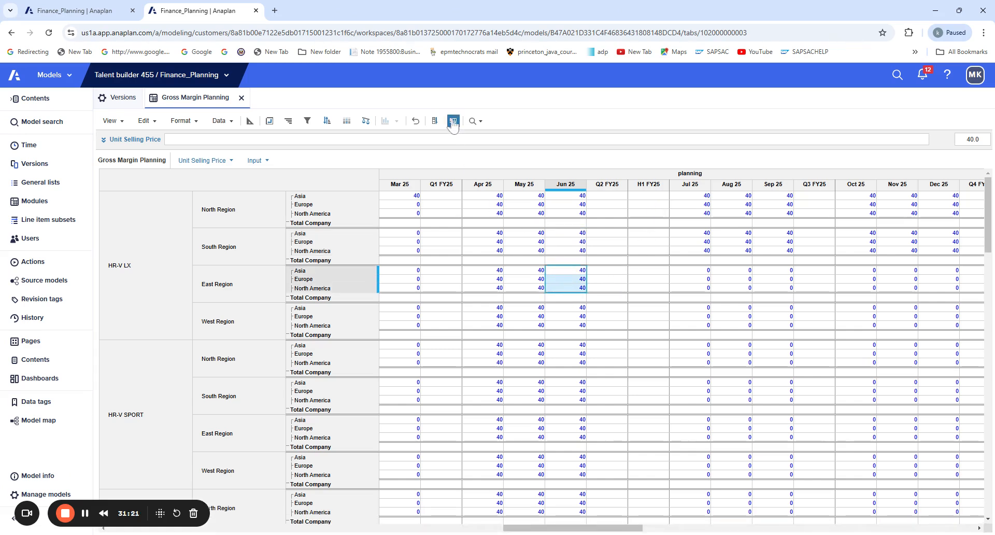
drag(576, 308, 576, 325)
click(453, 121)
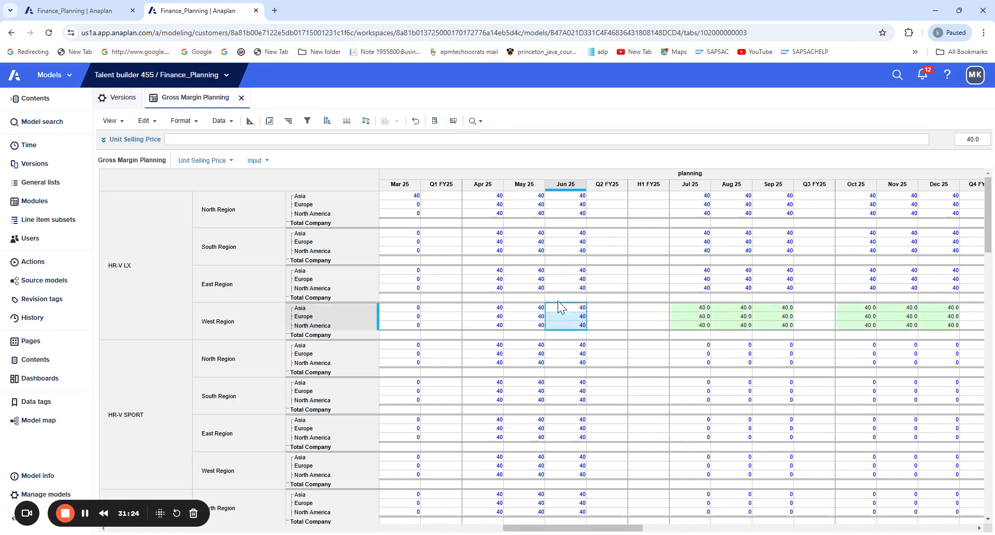
Step: Copy the Jun 25 price of 40 across the following planning months for all four HR-V SPORT regions
drag(574, 345, 572, 366)
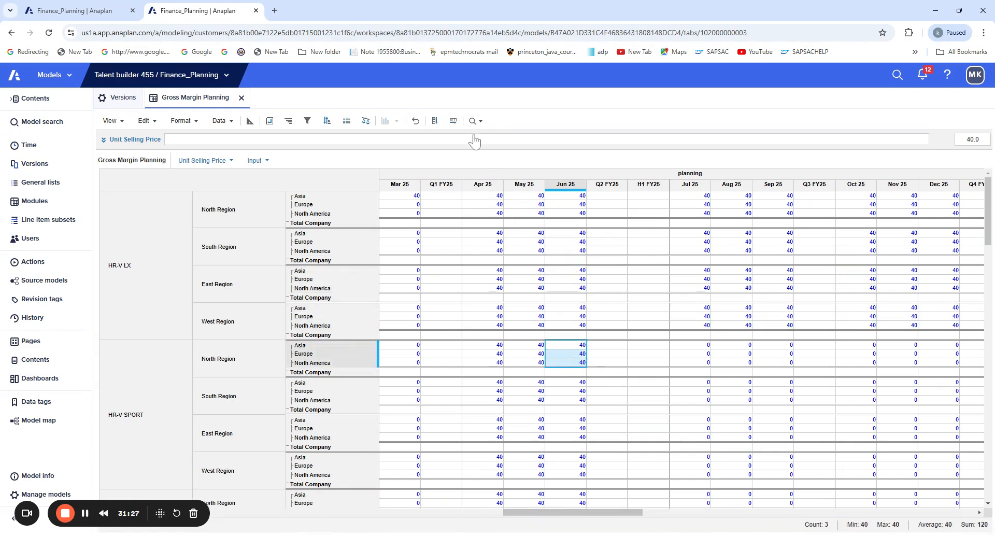
click(453, 121)
drag(570, 382, 574, 437)
click(453, 120)
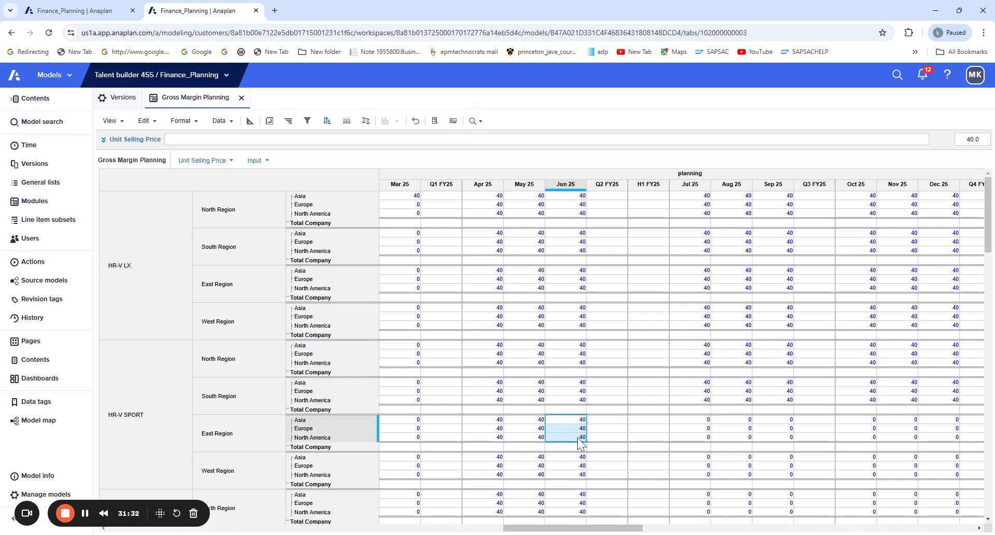
click(453, 121)
scroll(601, 350, down, 1)
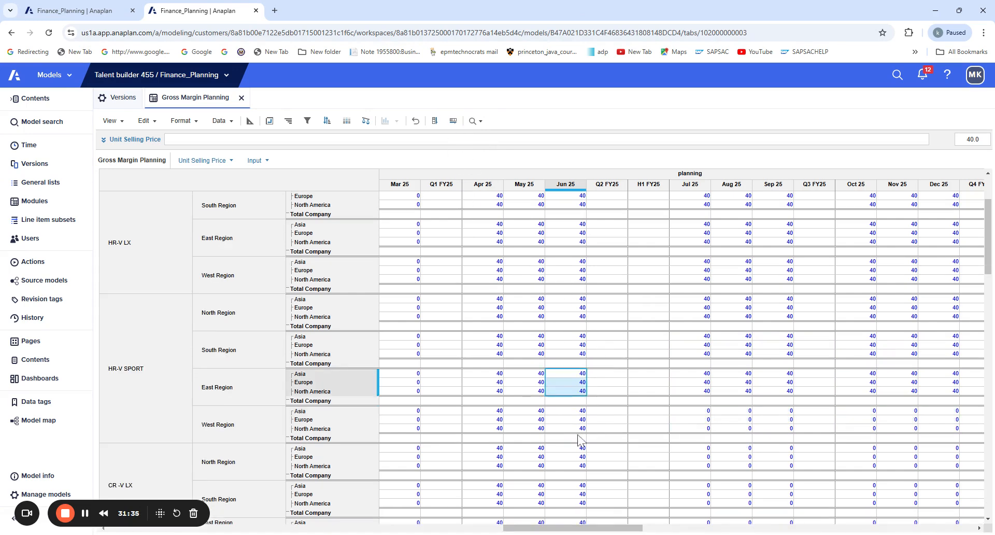
drag(576, 410, 575, 430)
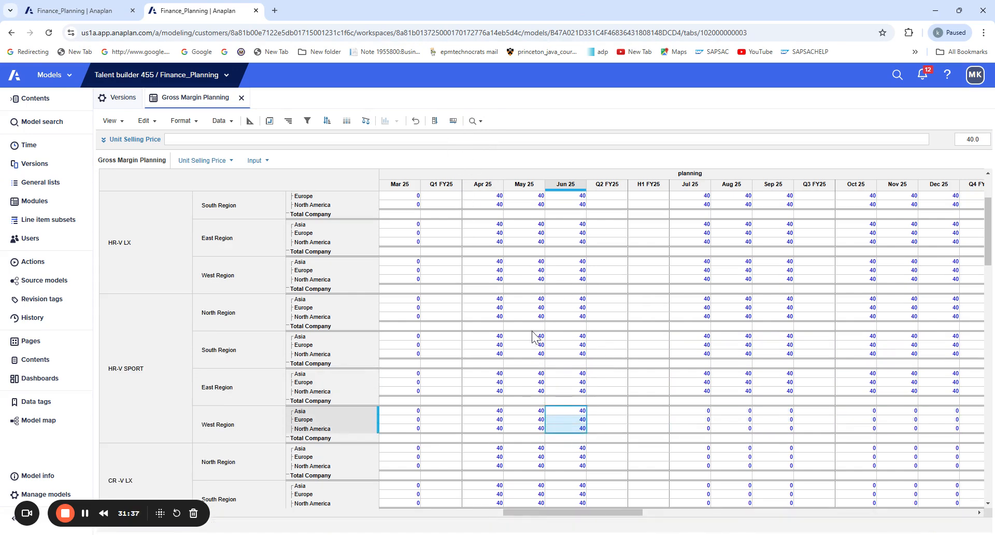
click(453, 120)
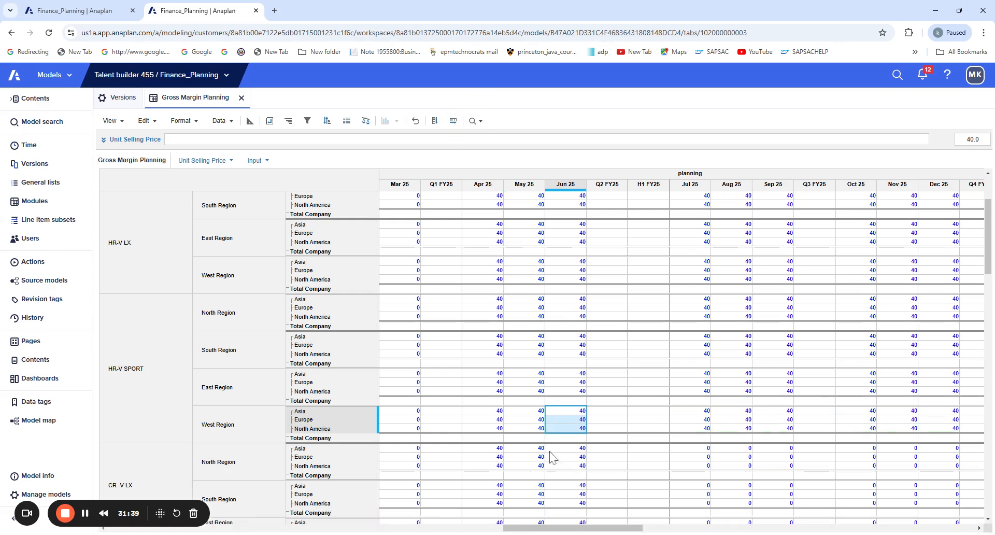
Step: Copy the Jun 25 price of 40 across the following planning months for CR-V LX North Region, and return to the Actual version's first months
drag(568, 448, 573, 465)
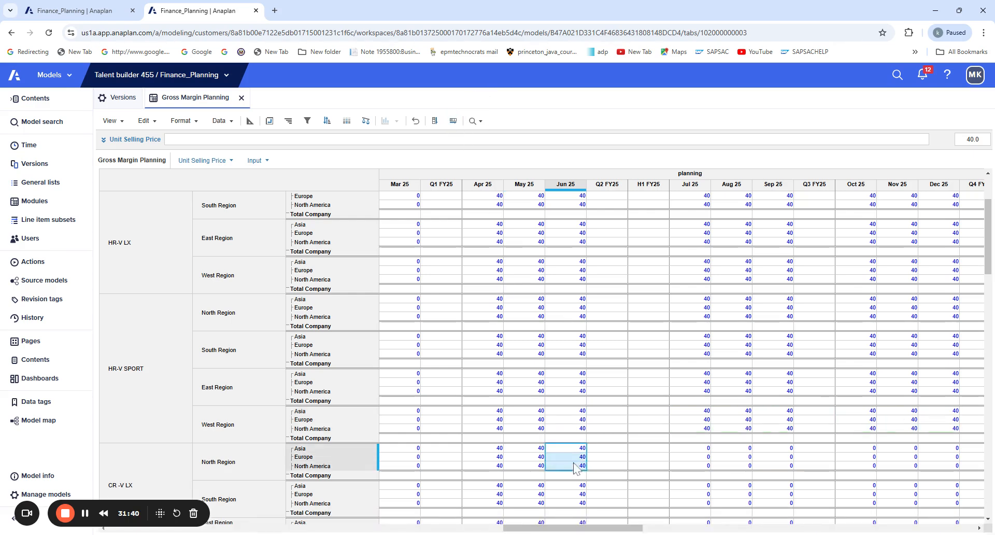
click(453, 121)
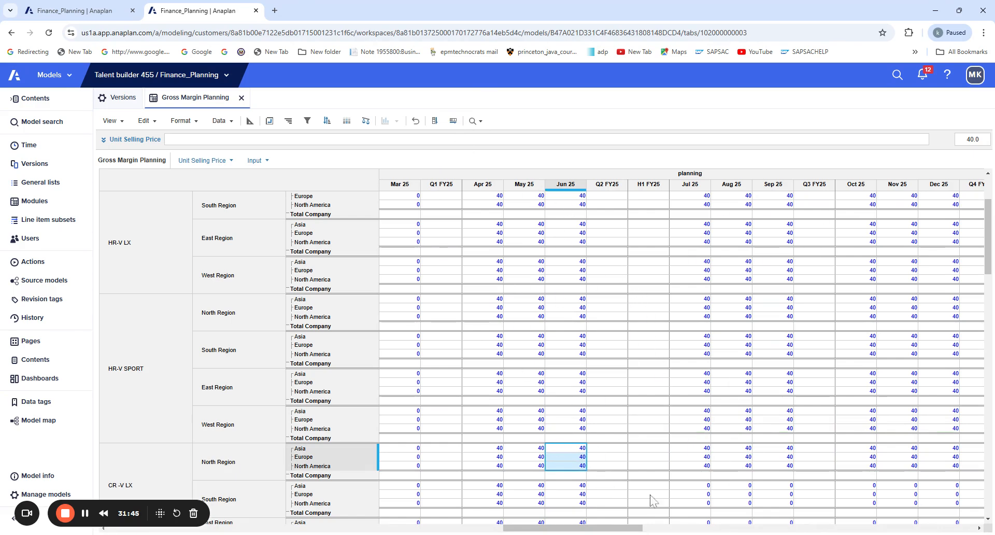
click(601, 522)
drag(591, 529, 194, 528)
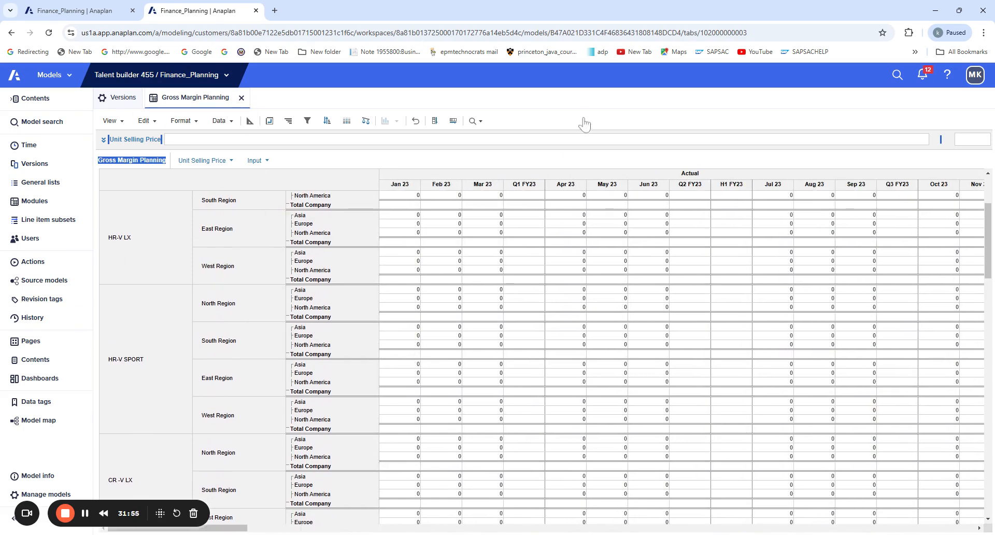
click(453, 121)
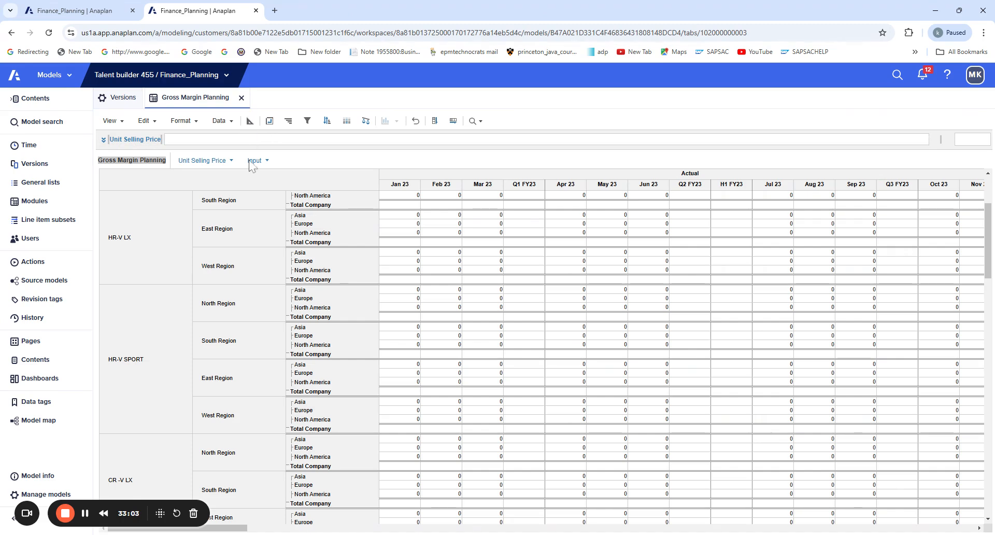
Step: Show the Gross Margin Planning blueprint and examine the Unit Selling Price and Unit Cost Price line items
click(250, 122)
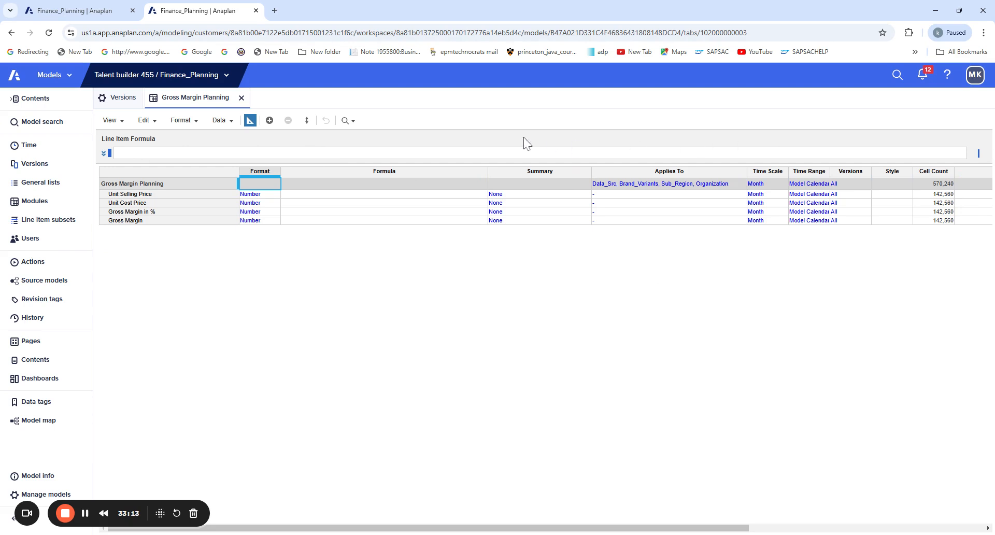
click(146, 196)
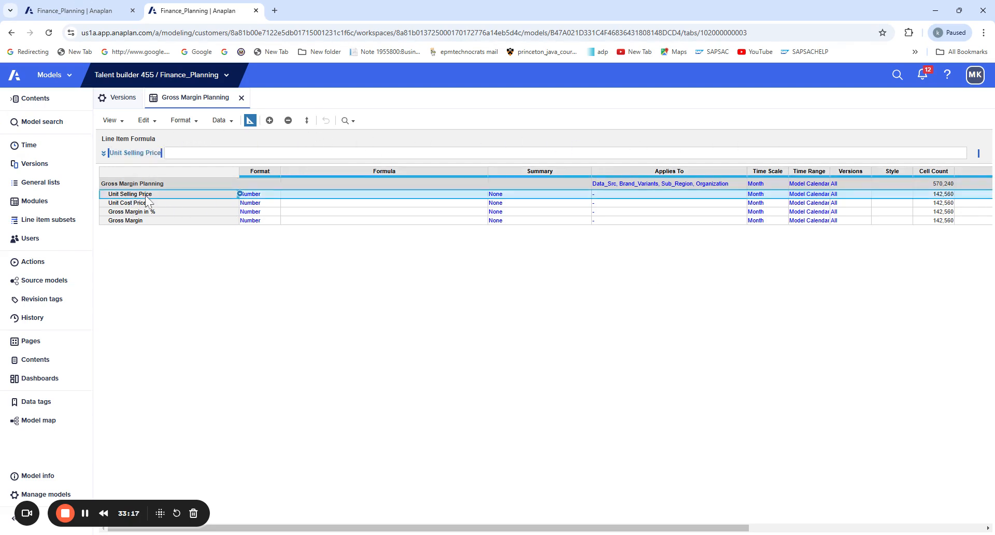
click(144, 203)
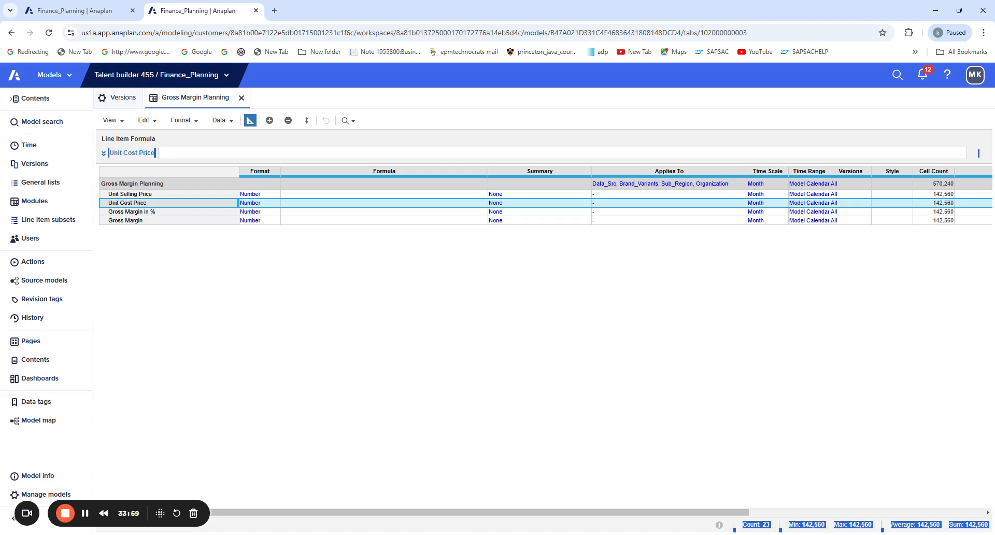
Step: Return to the module's data grid and examine the Forecast version's FY23 and FY24 months
click(248, 121)
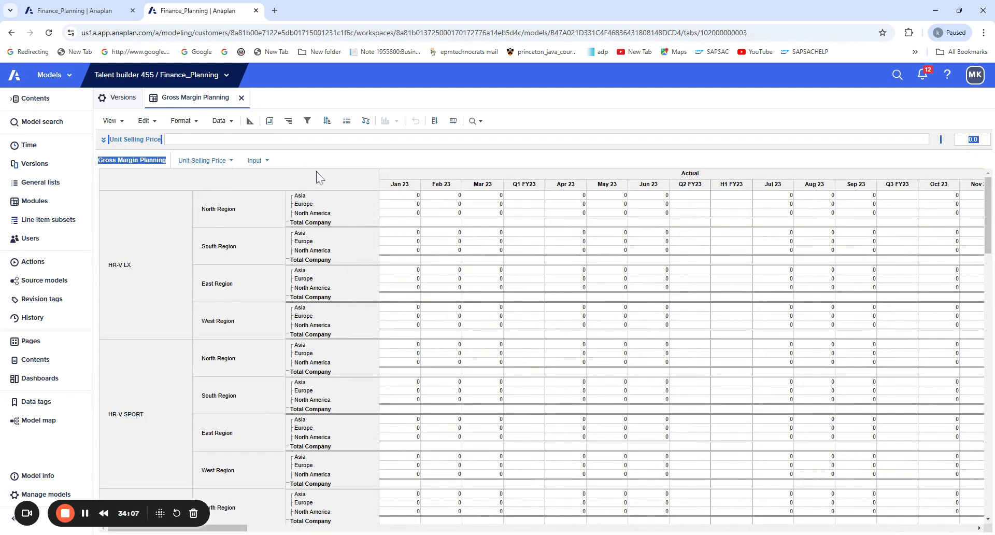
drag(221, 528, 767, 529)
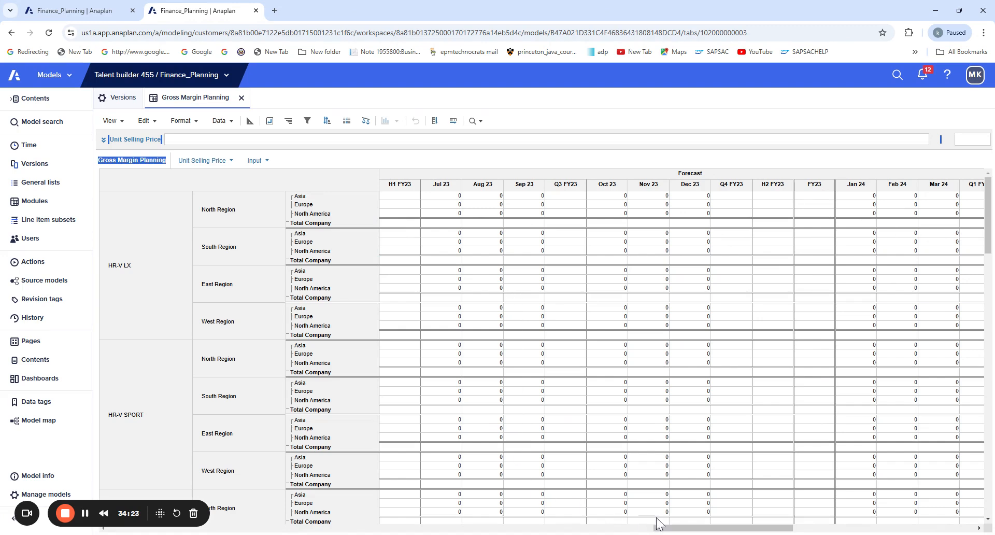
drag(666, 530, 708, 531)
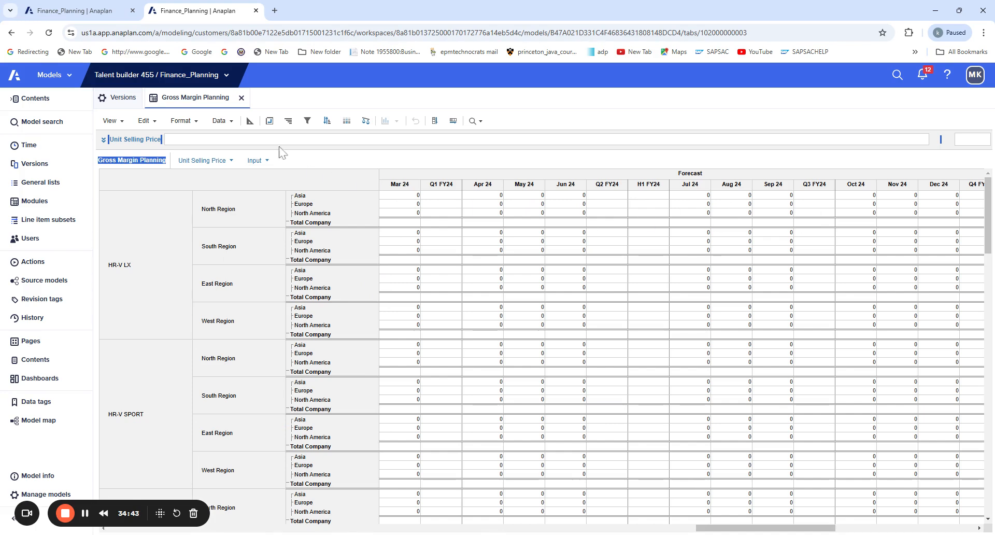
Step: Reopen the module blueprint and examine the format types available for Unit Selling Price
click(250, 120)
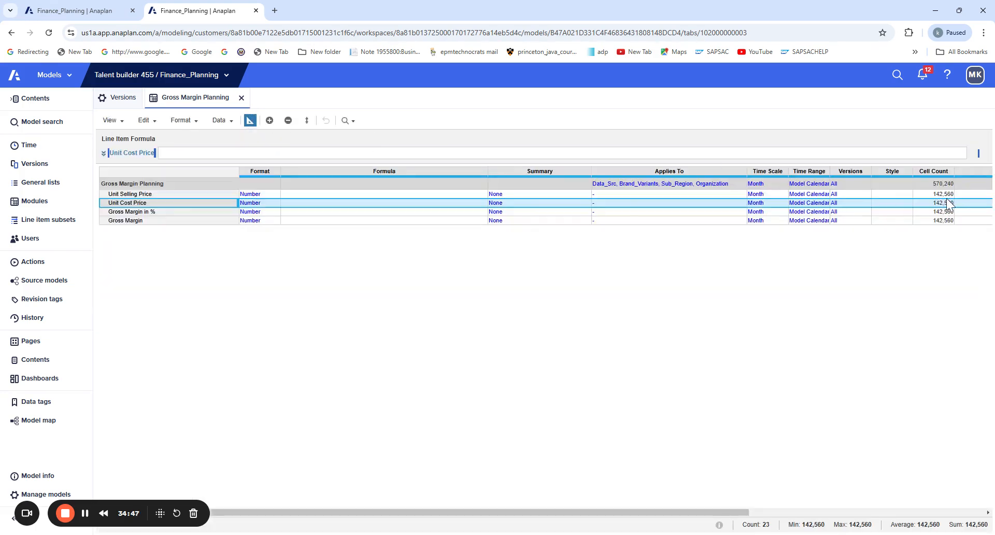
key(ctrl+a)
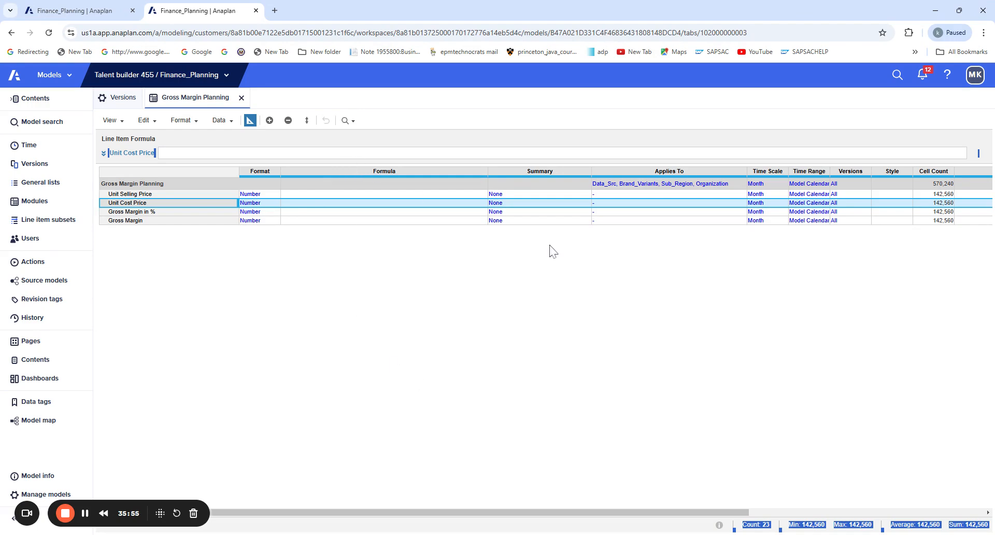
click(270, 195)
click(275, 195)
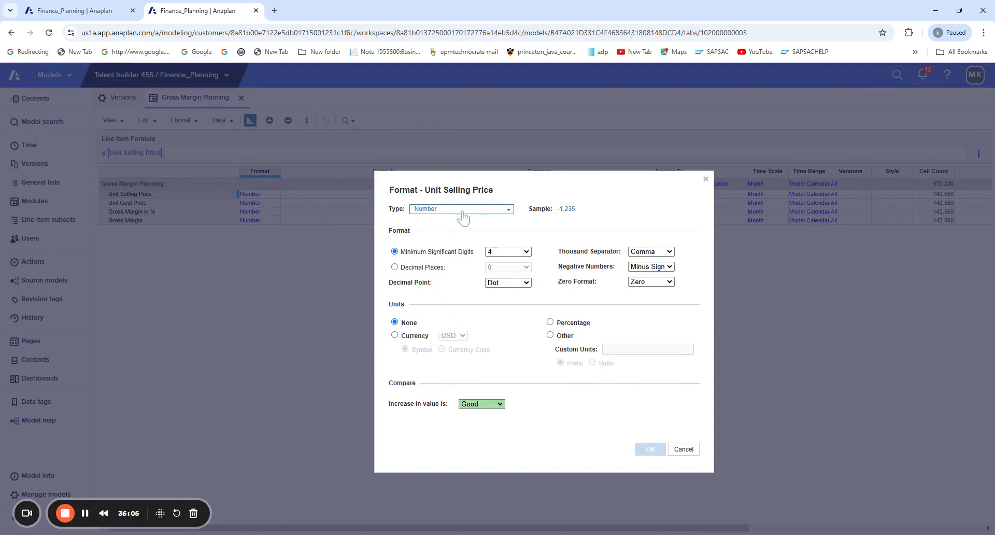
click(509, 210)
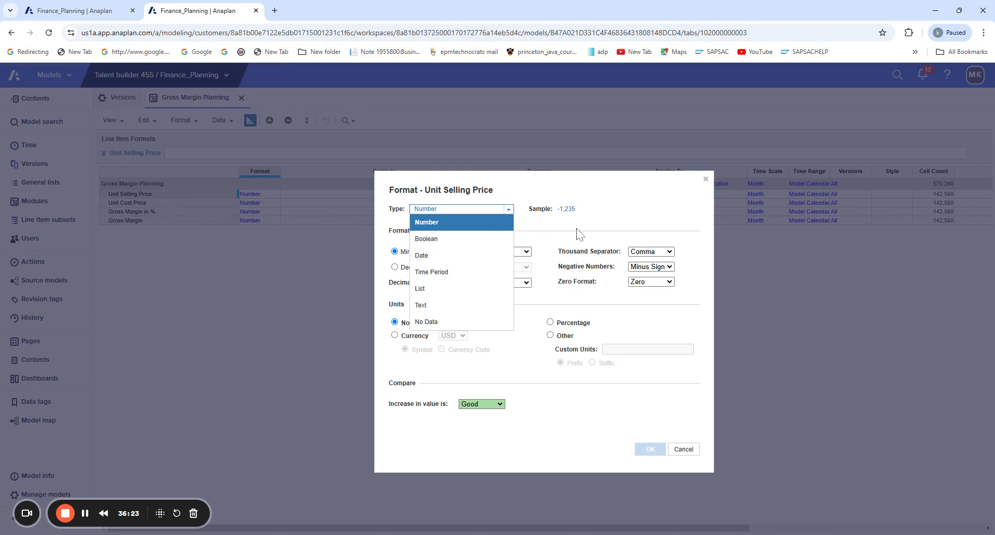
click(468, 207)
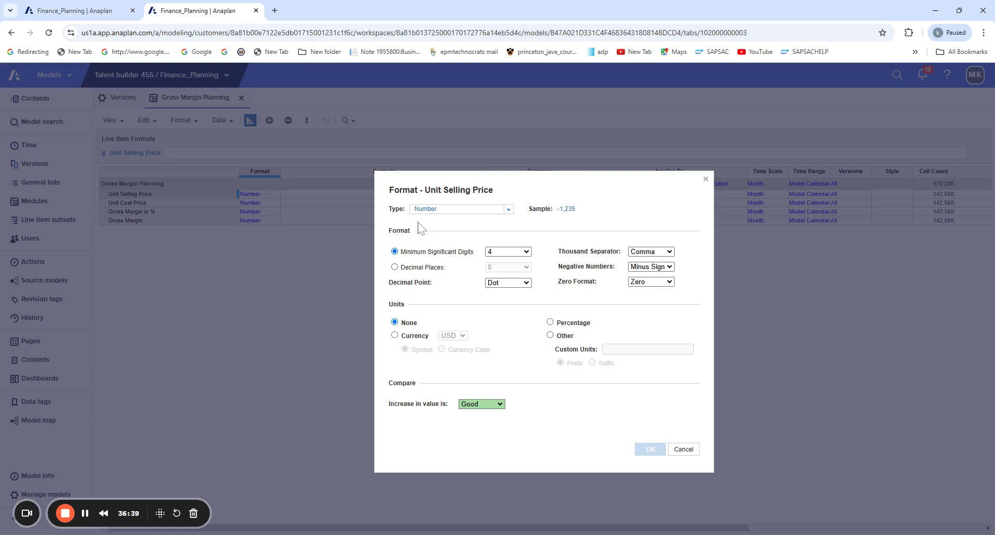
Step: Try the List format type for Unit Selling Price, review its selectable lists, and discard the format change
click(505, 210)
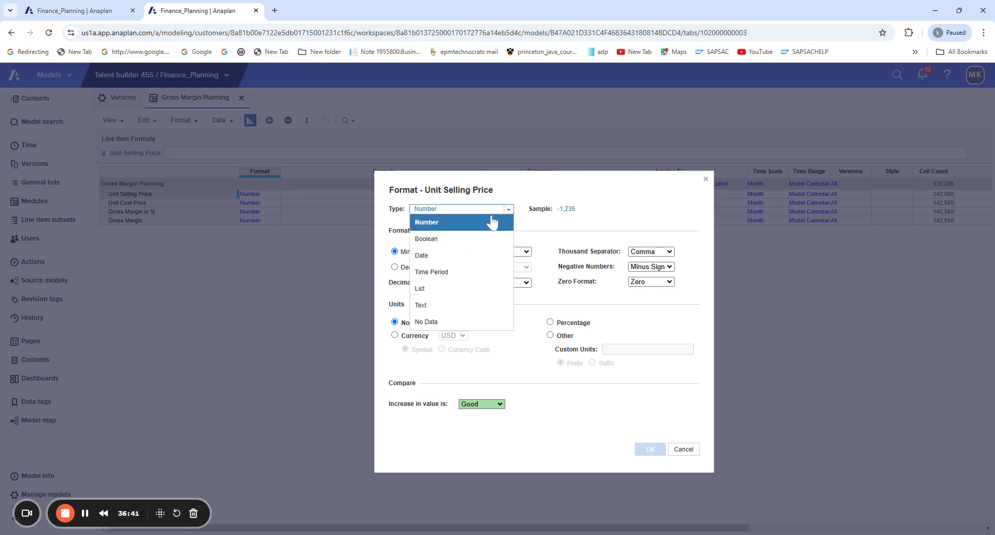
click(421, 289)
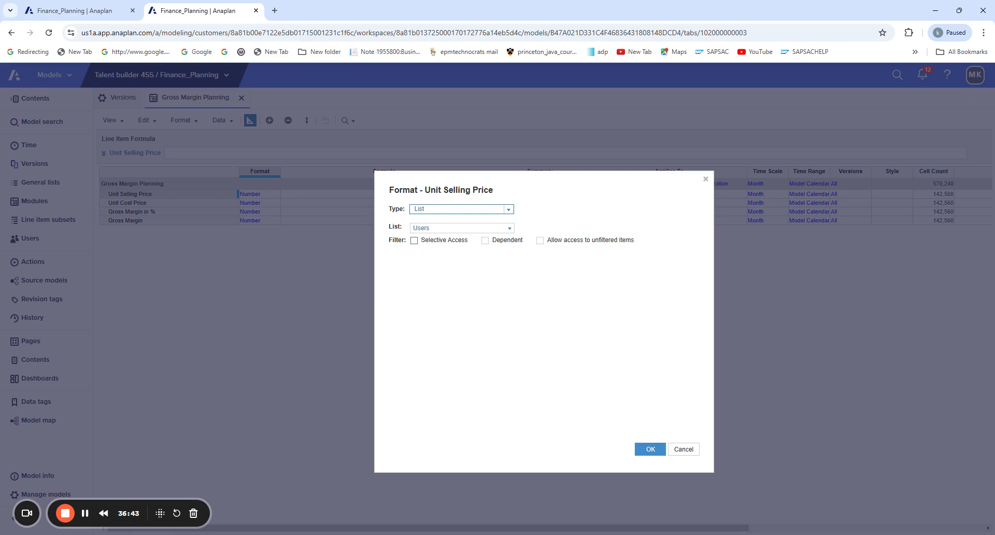
click(508, 227)
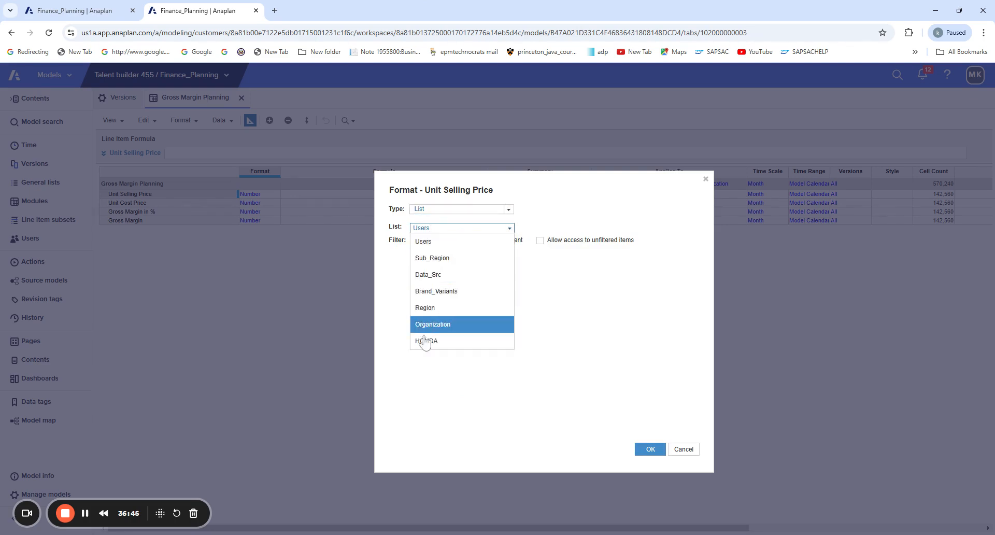
click(554, 324)
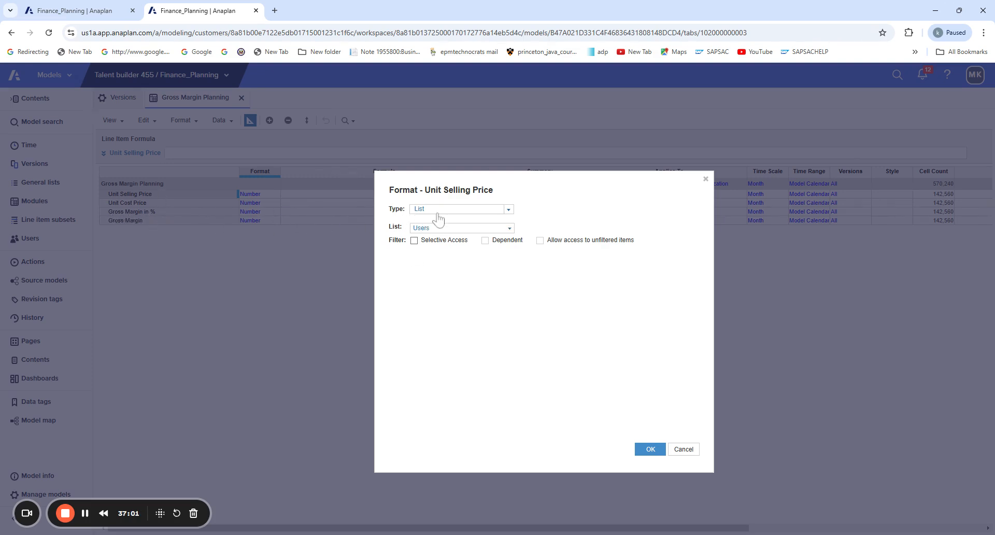
click(509, 210)
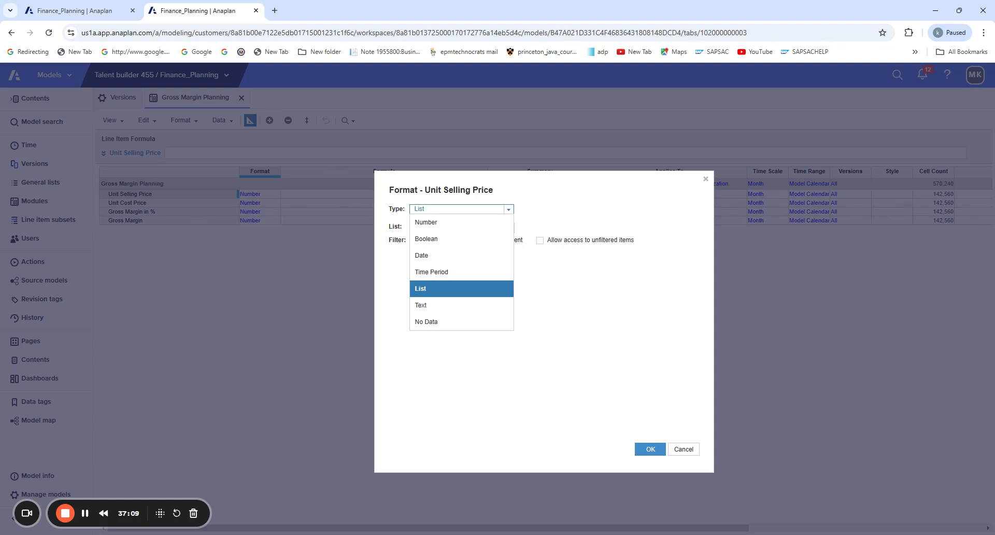
click(319, 279)
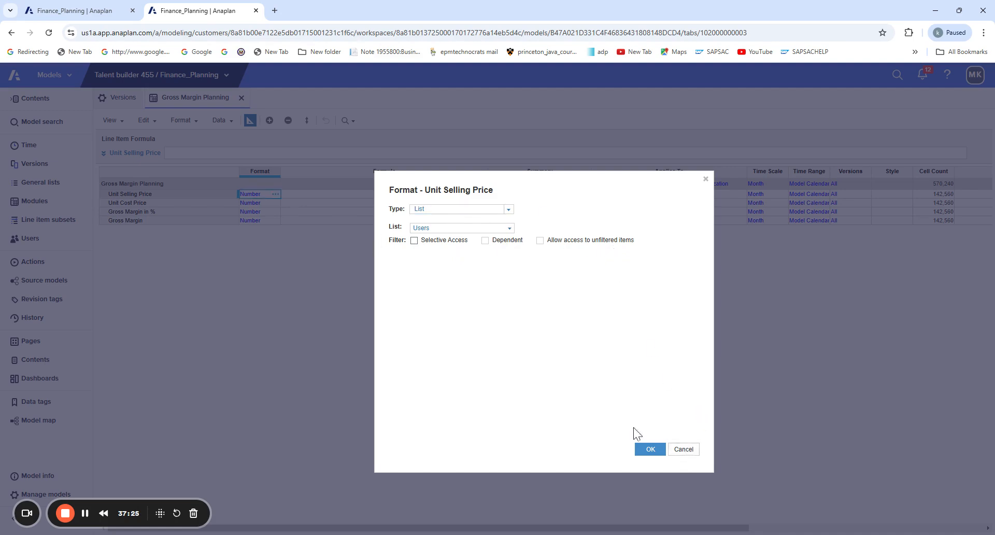
click(685, 450)
Step: Try USD currency units with the symbol in the Unit Selling Price number format, and discard the change
click(257, 205)
click(270, 194)
click(275, 194)
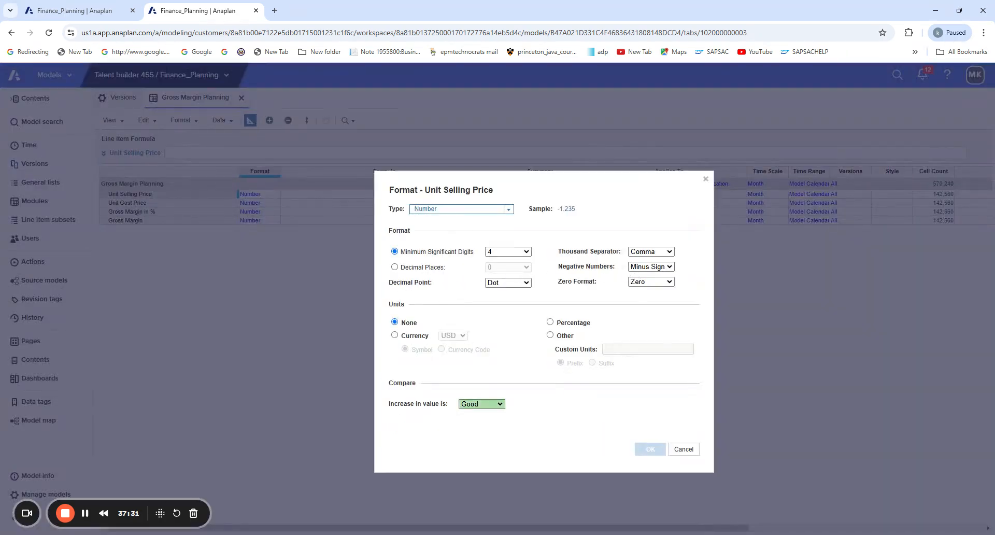
click(397, 336)
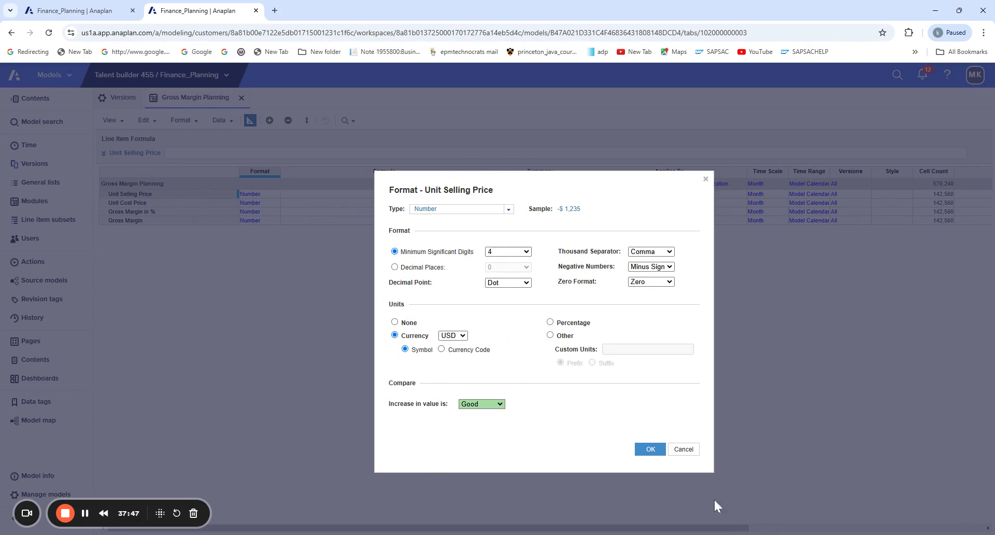
click(683, 450)
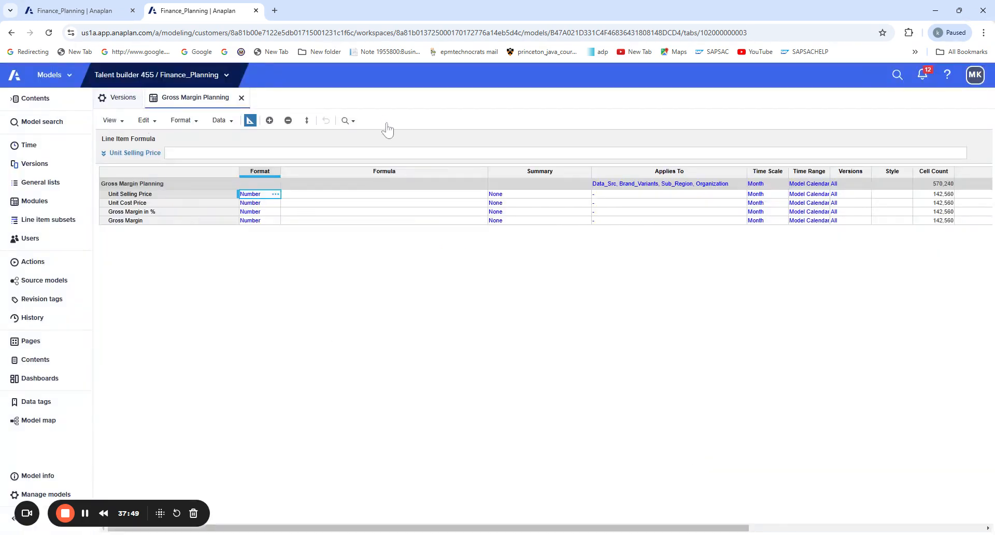
Step: Open the formula editor for the Unit Selling Price line item and close it without entering a formula
click(412, 198)
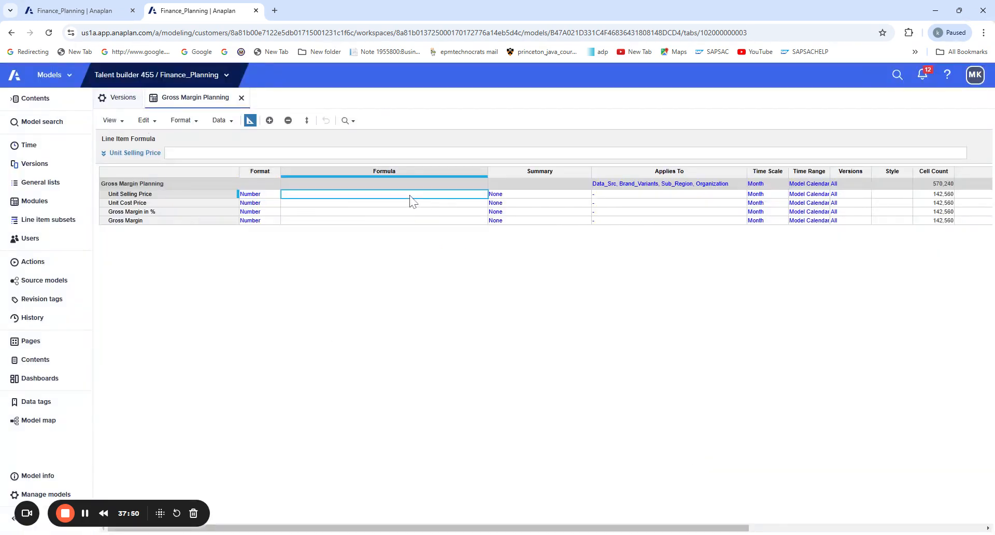
click(324, 199)
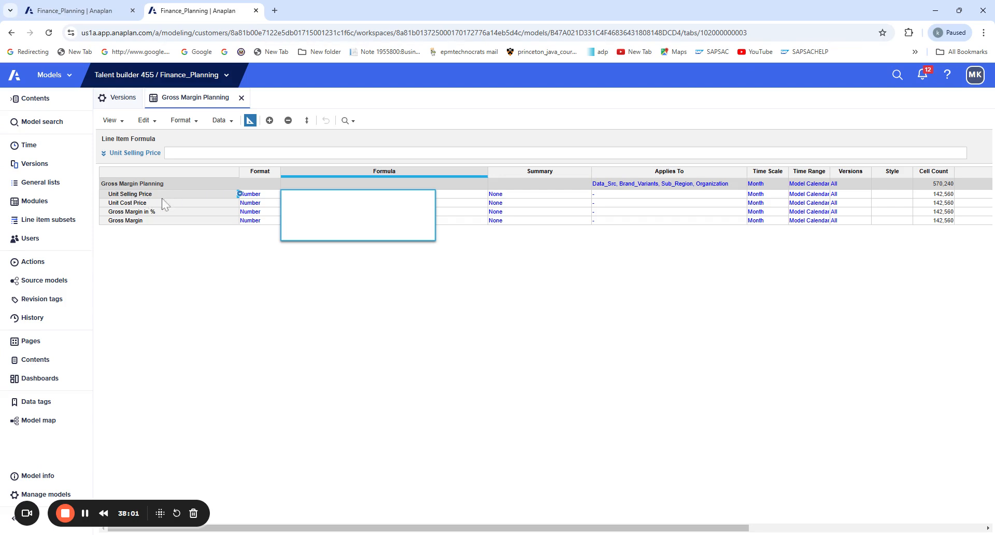
click(283, 292)
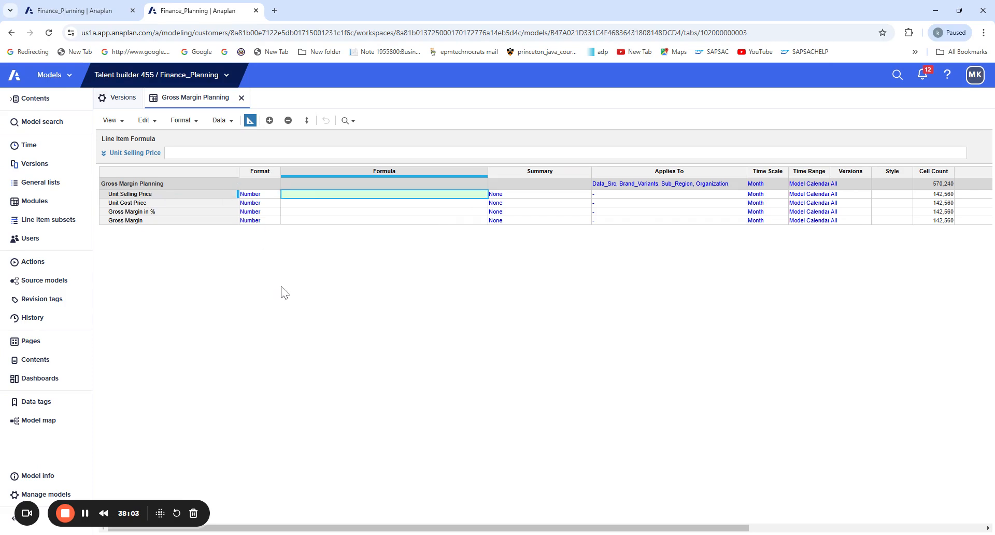
Step: Switch to the module's data grid, review the Pivot arrangement of pages, columns and rows, and leave it as it is
click(249, 121)
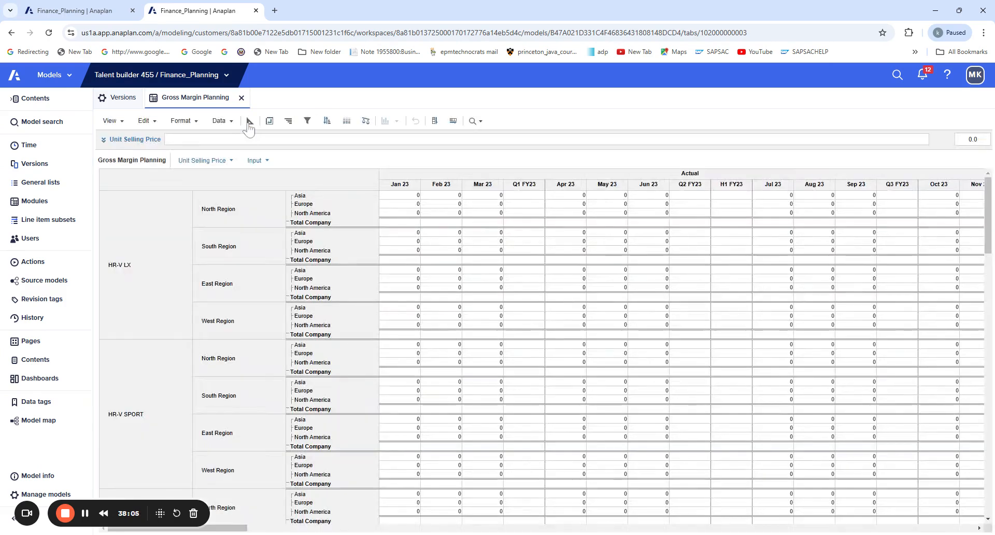
click(269, 122)
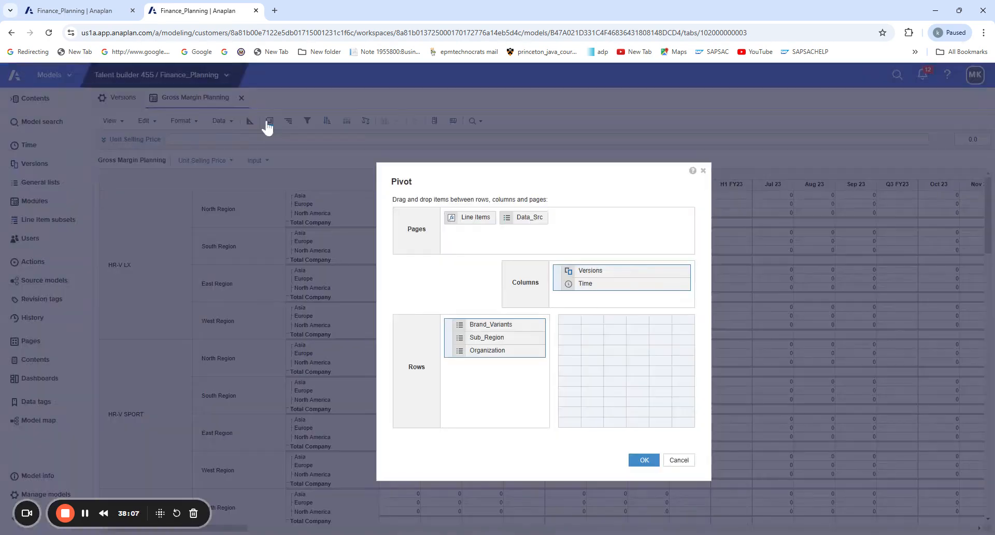
click(451, 221)
click(682, 462)
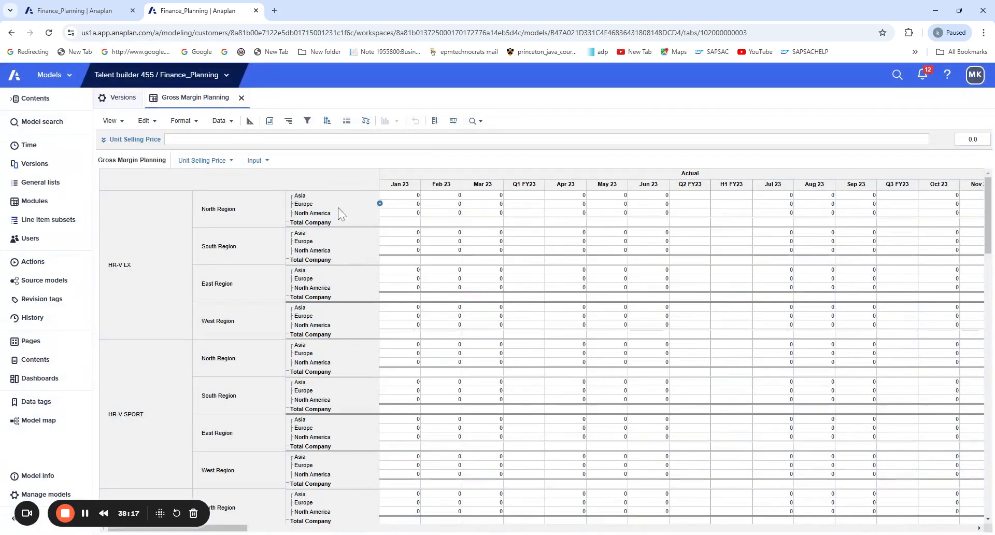
Step: Return to the blueprint, examine the blank formula entry area for Unit Selling Price, and exit it
click(248, 123)
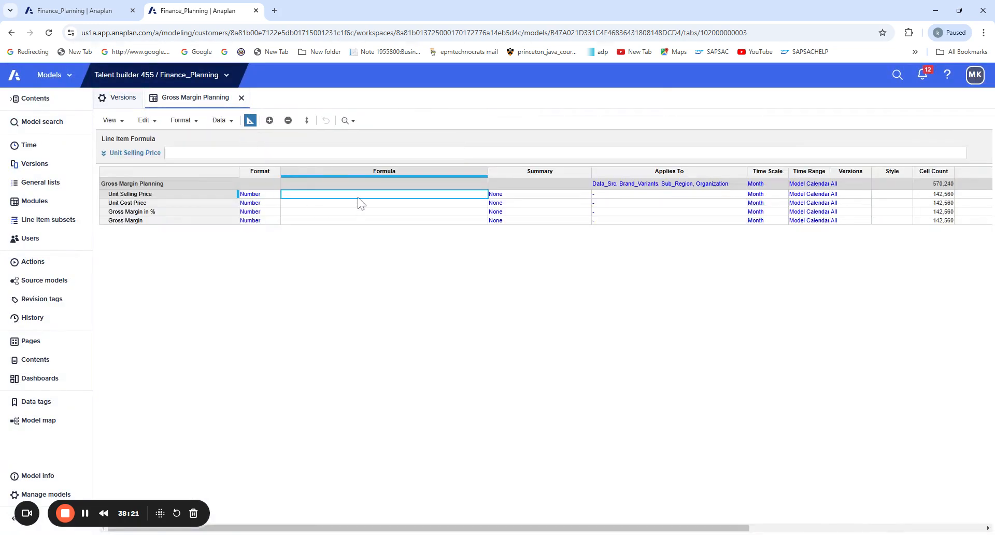
click(364, 194)
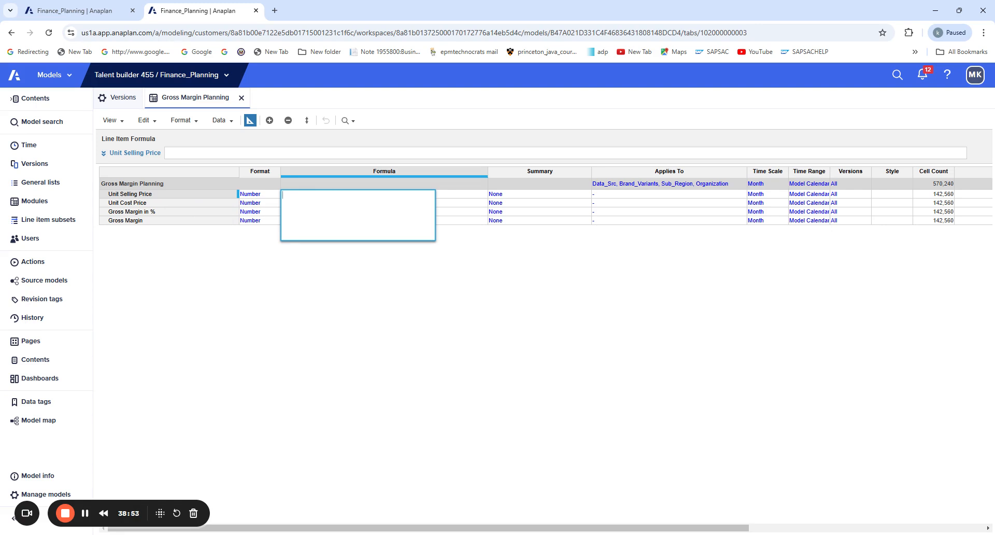
click(502, 318)
Step: Set the summary method of Unit Selling Price to Sum, keeping the time summary the same as the main summary
click(548, 200)
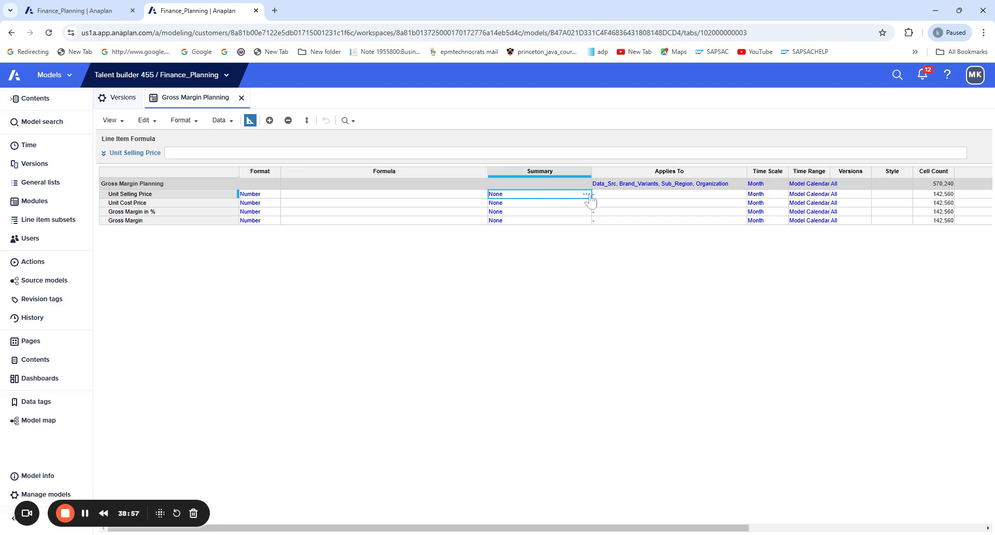
click(590, 196)
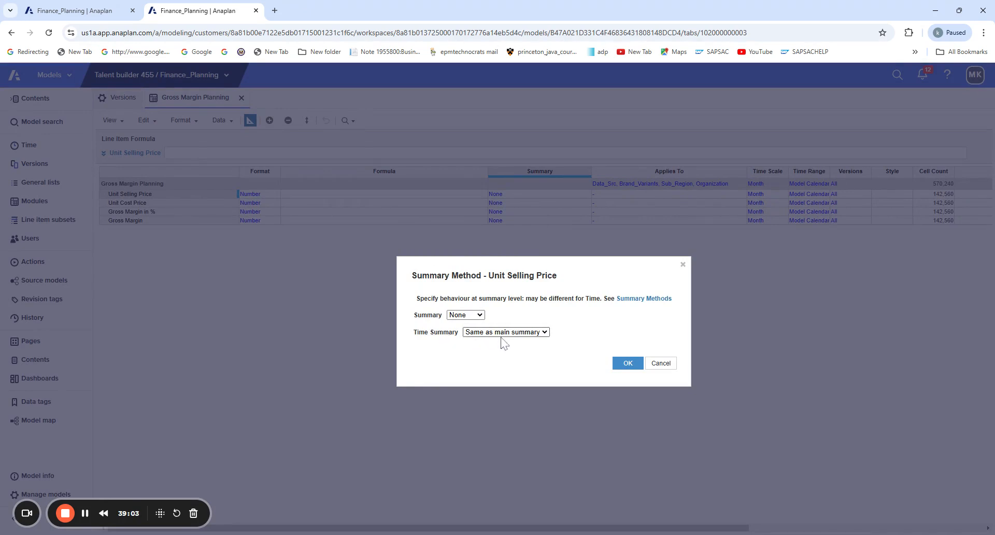
click(466, 315)
click(461, 332)
click(628, 365)
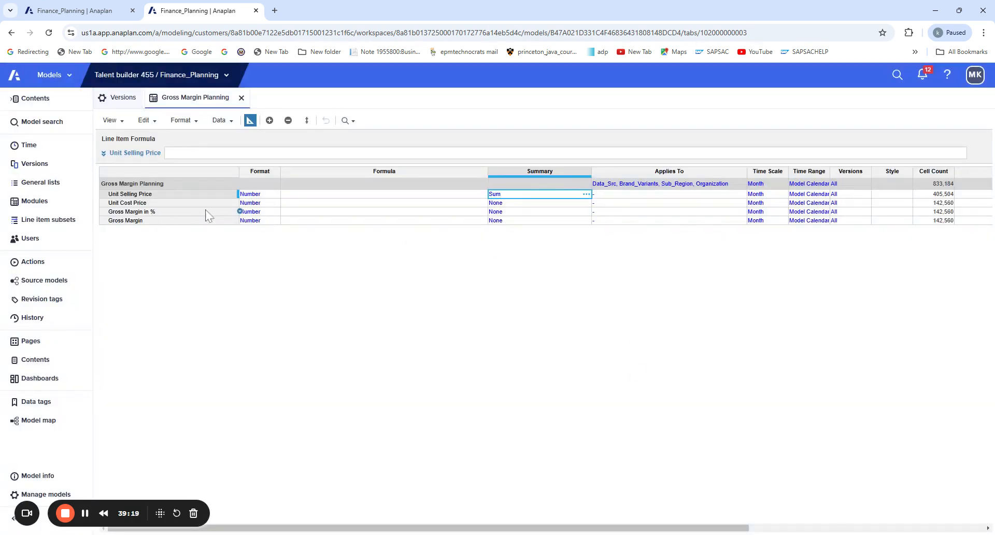
Step: Set the summary method of the Unit Cost Price line item to Sum
click(580, 204)
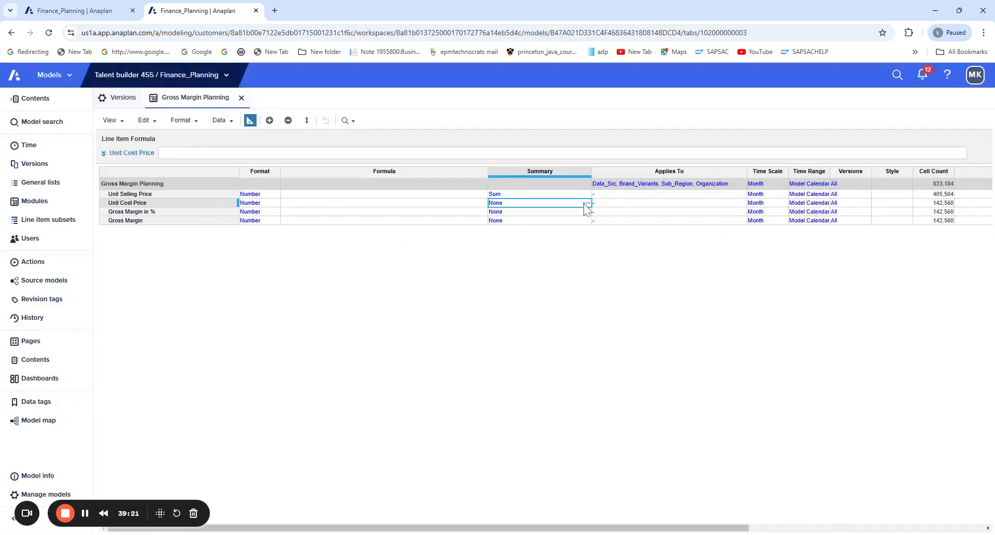
click(586, 203)
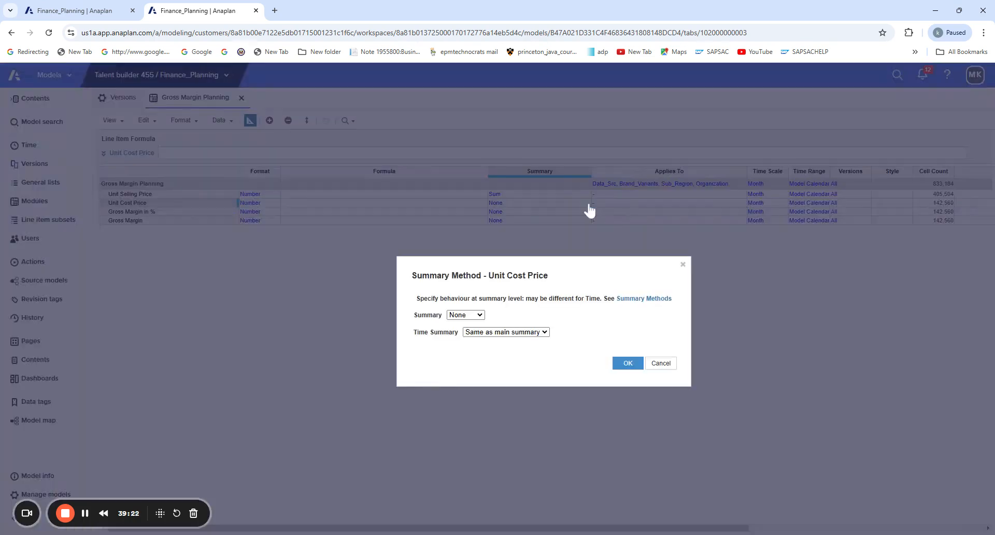
click(477, 324)
click(628, 363)
Step: Set the summary method of the Gross Margin in % line item to Sum
click(570, 213)
click(587, 211)
click(473, 326)
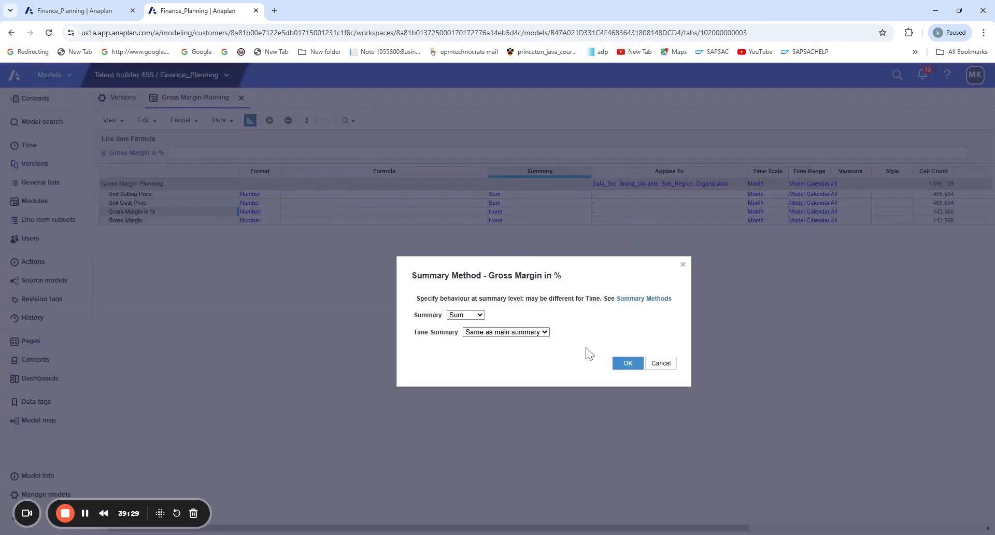
click(627, 363)
Step: Try the Sum summary method for the Gross Margin line item and discard the change
click(577, 221)
click(585, 221)
click(454, 315)
click(456, 326)
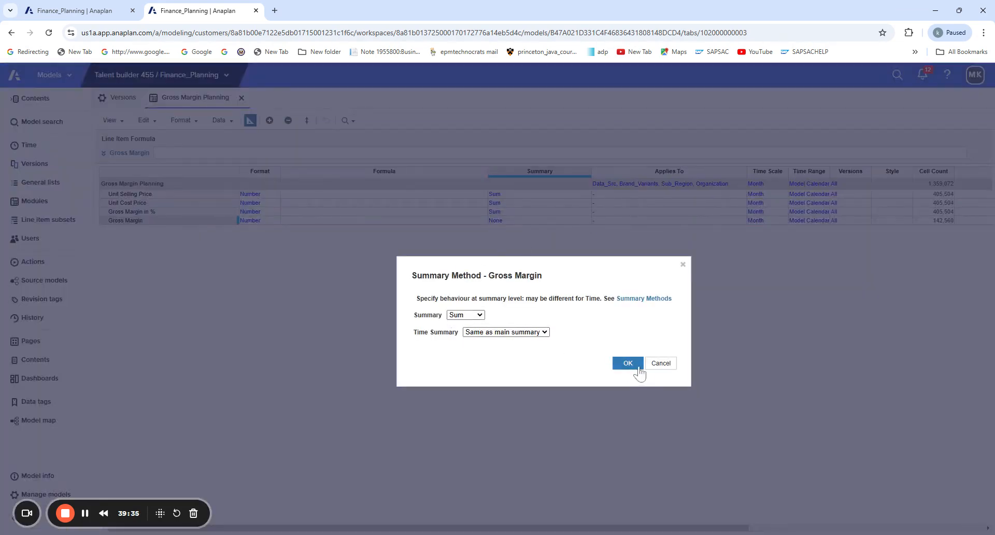
click(664, 365)
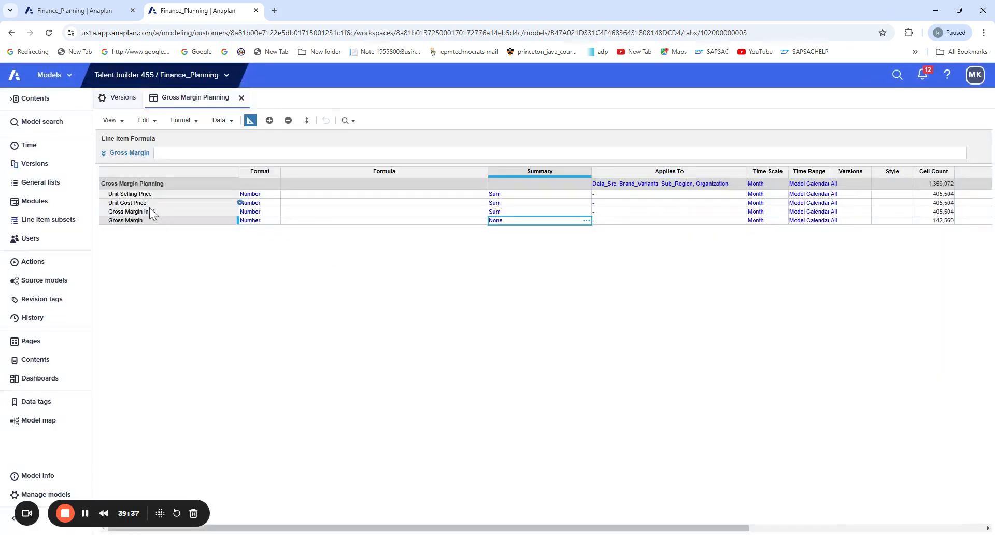
Step: Set the summary method of Gross Margin in % back to None
click(581, 212)
click(581, 212)
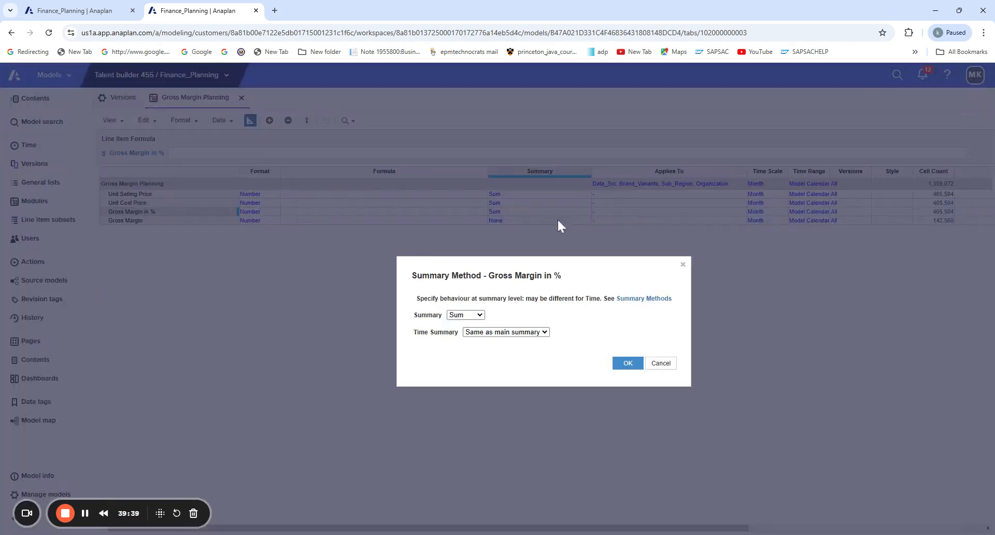
click(465, 314)
click(458, 344)
click(619, 365)
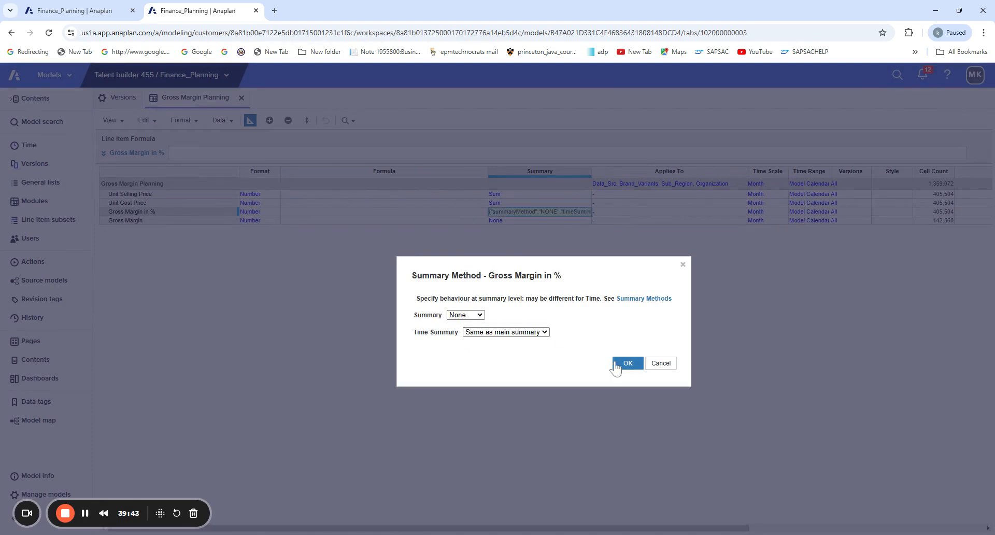
Step: Review the summary and time summary settings of the Gross Margin line item, keeping None
click(582, 221)
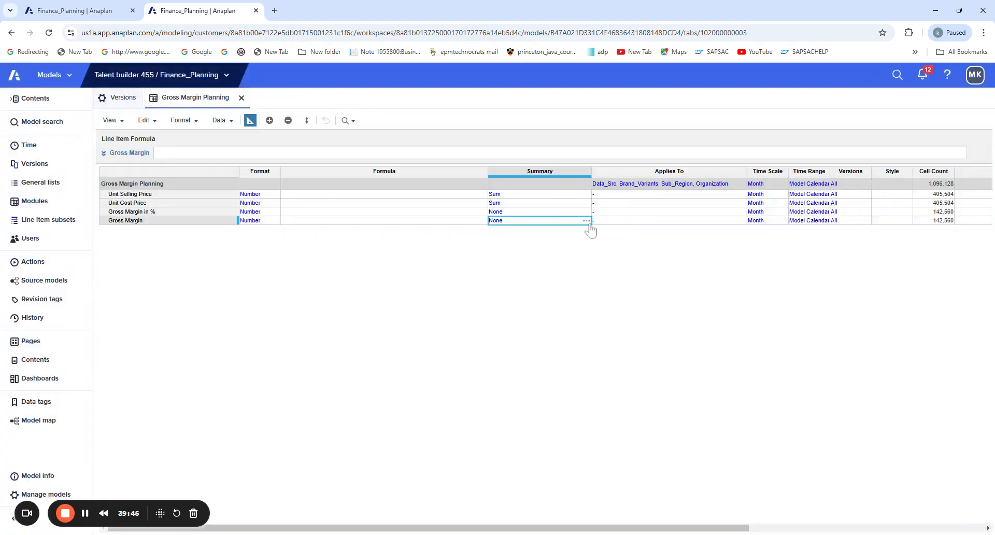
click(586, 221)
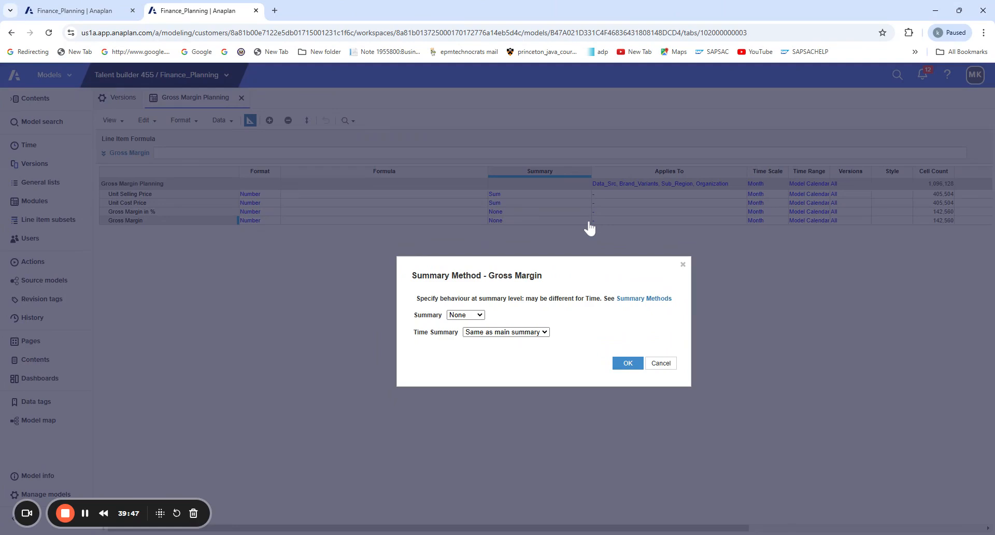
click(628, 364)
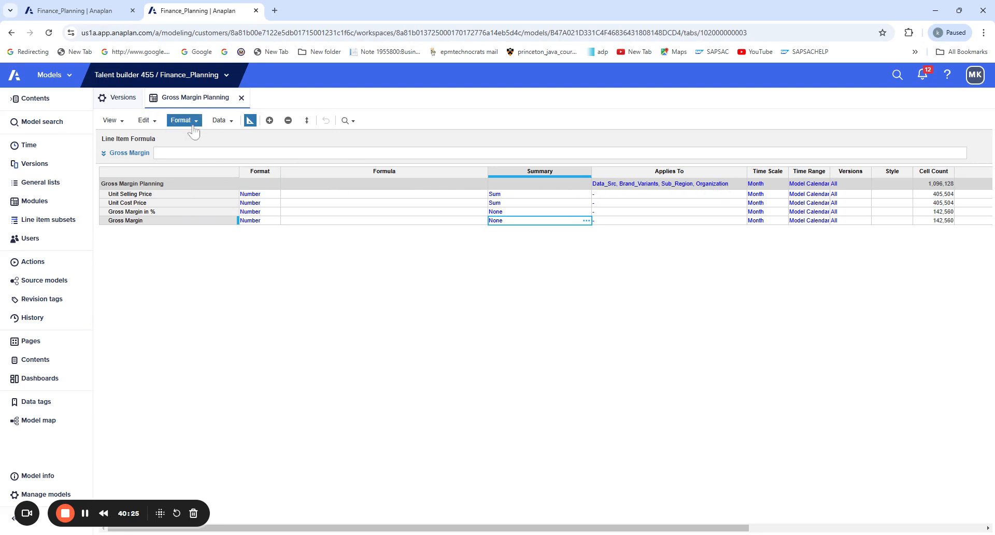
Step: Return to the data grid to examine the Total Company and quarter totals, and review the Pivot layout without changing it
click(251, 120)
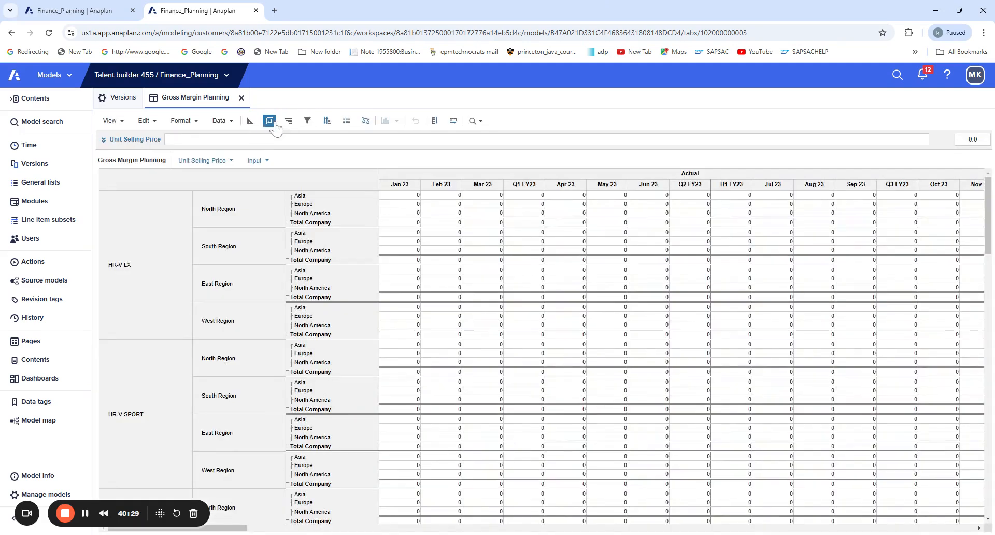
click(270, 122)
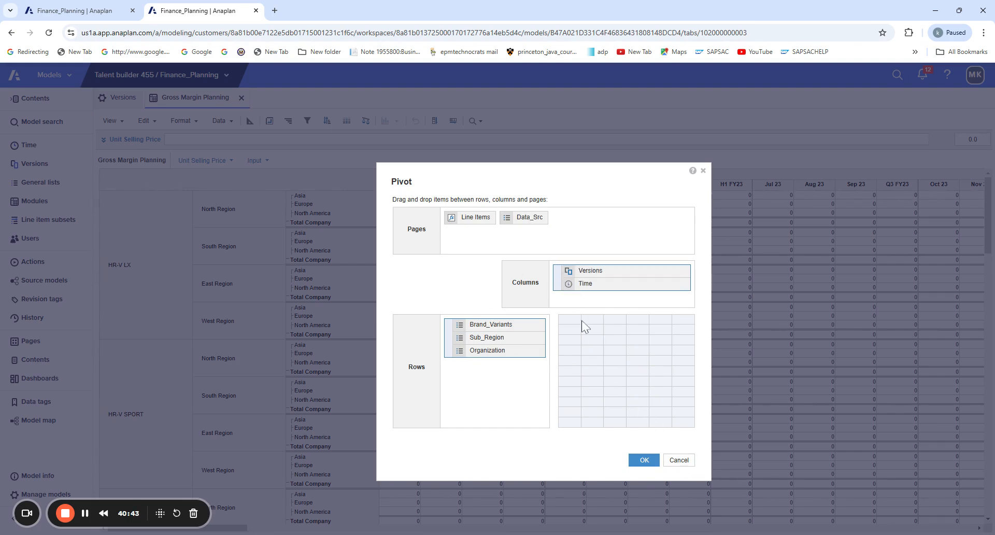
click(678, 460)
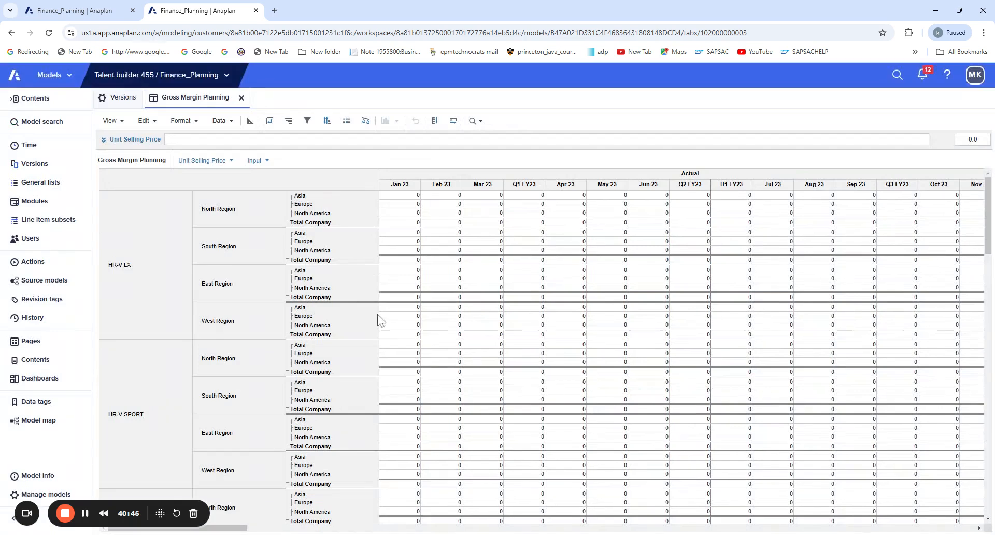
Step: Reopen the blueprint and review the lists applied to the whole Gross Margin Planning module, leaving the selection as it is
click(249, 121)
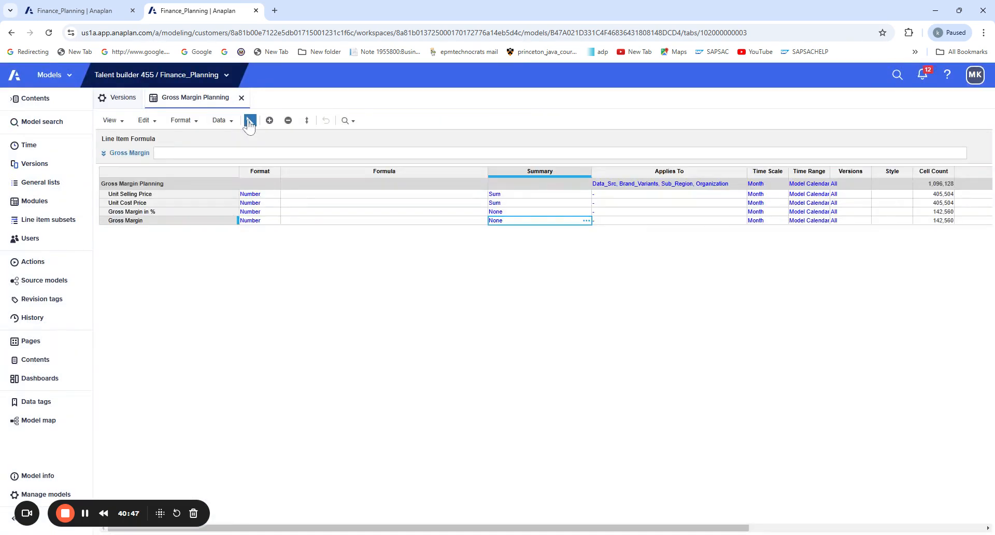
click(686, 185)
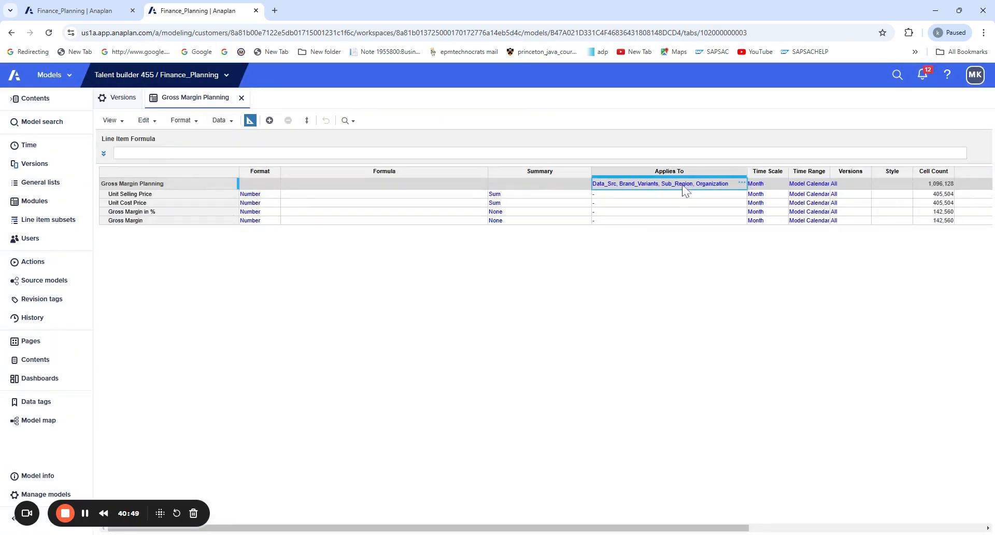
click(741, 183)
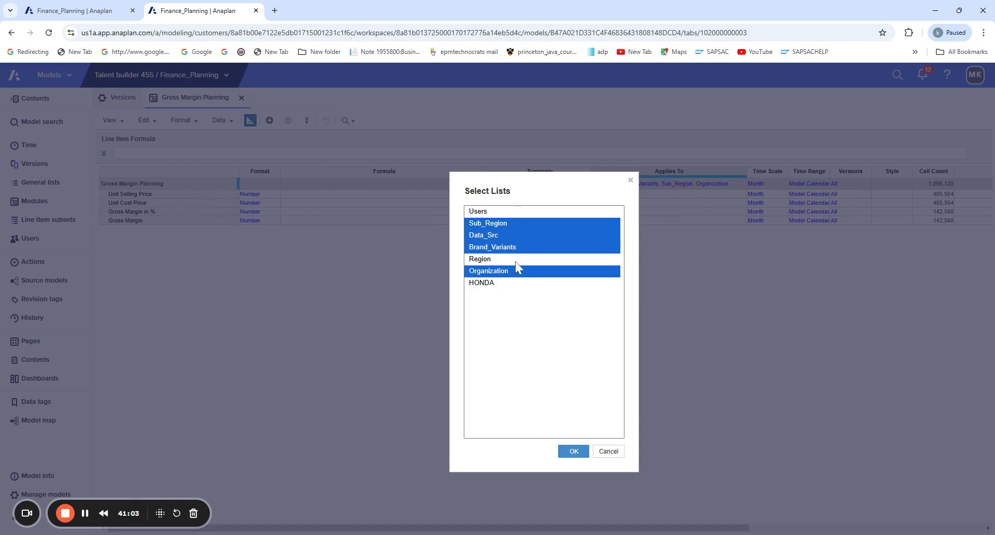
click(615, 455)
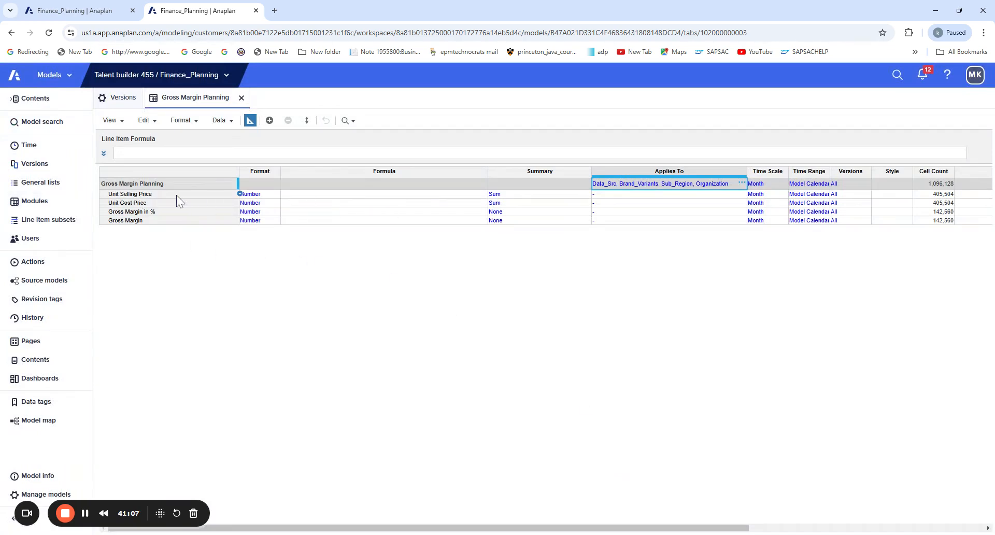
Step: Review which lists can be applied to the Unit Selling Price line item alone, and close the selection without changes
click(136, 196)
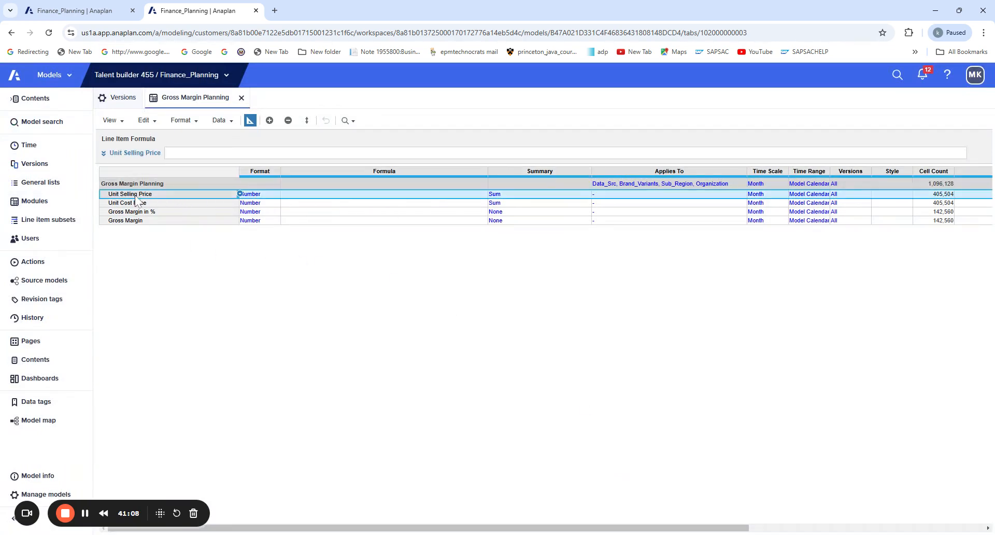
click(718, 195)
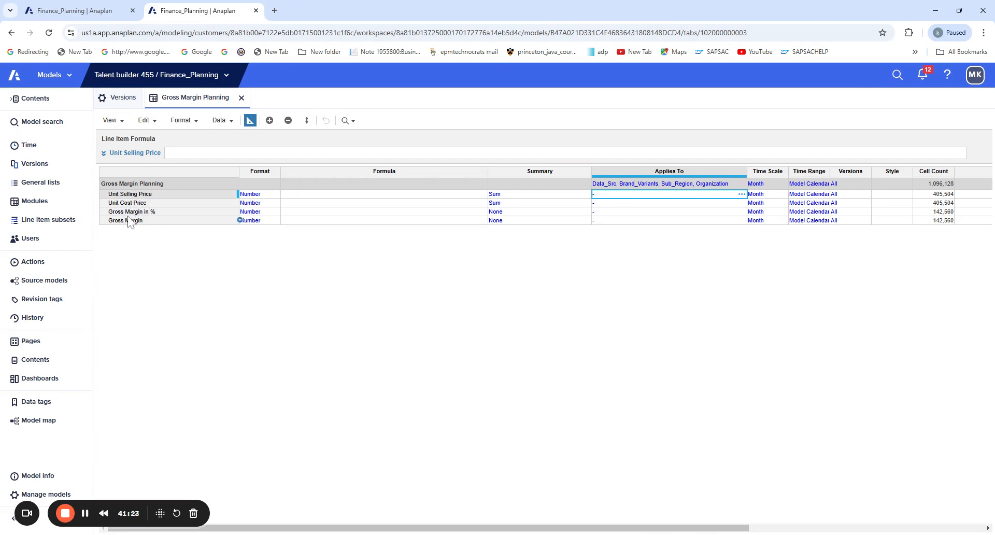
click(741, 193)
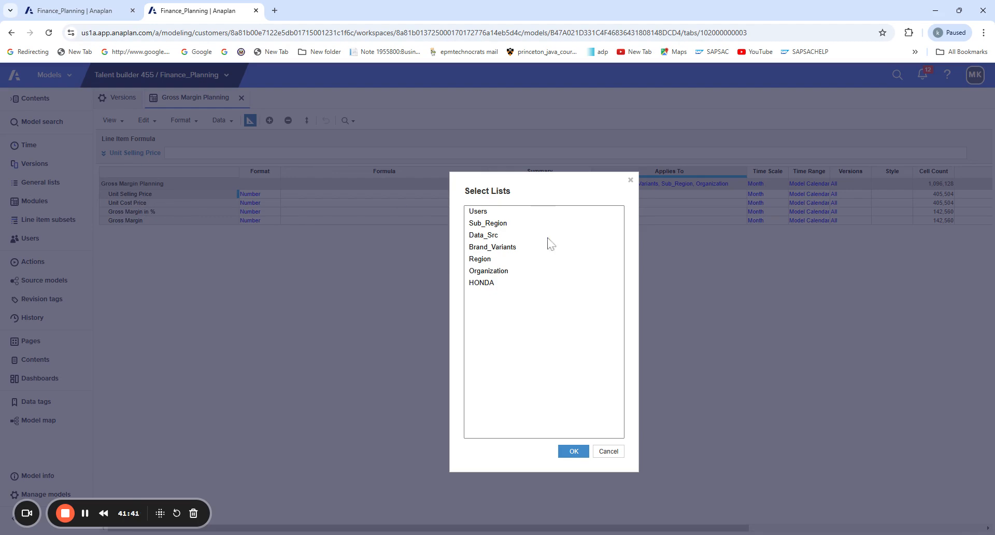
click(610, 453)
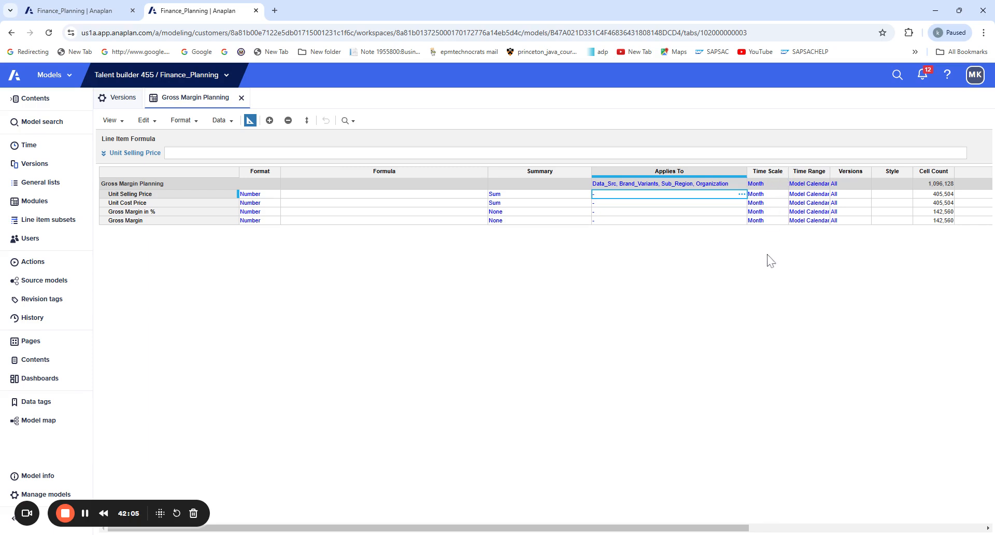
Step: Review the Time Scale options available for Unit Selling Price and keep Month
click(784, 195)
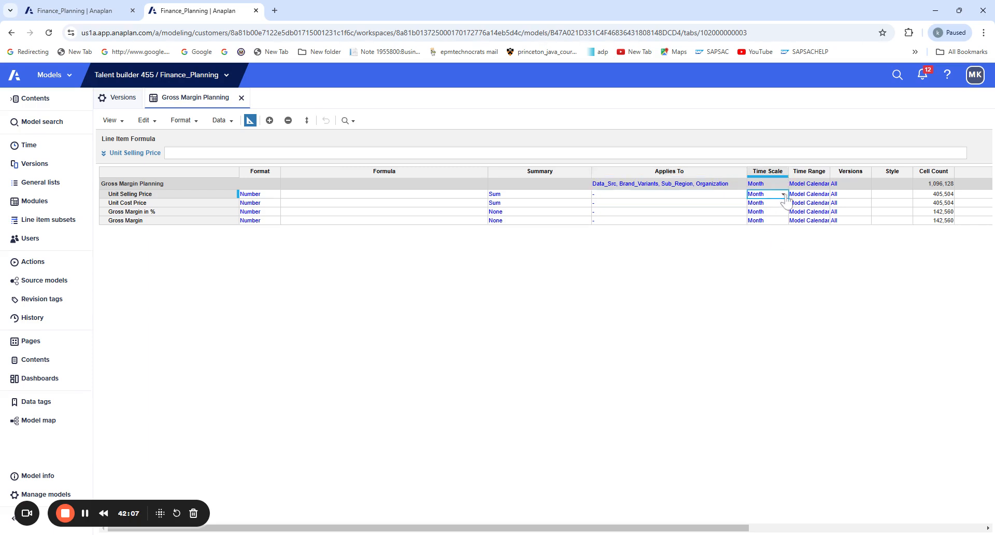
click(784, 195)
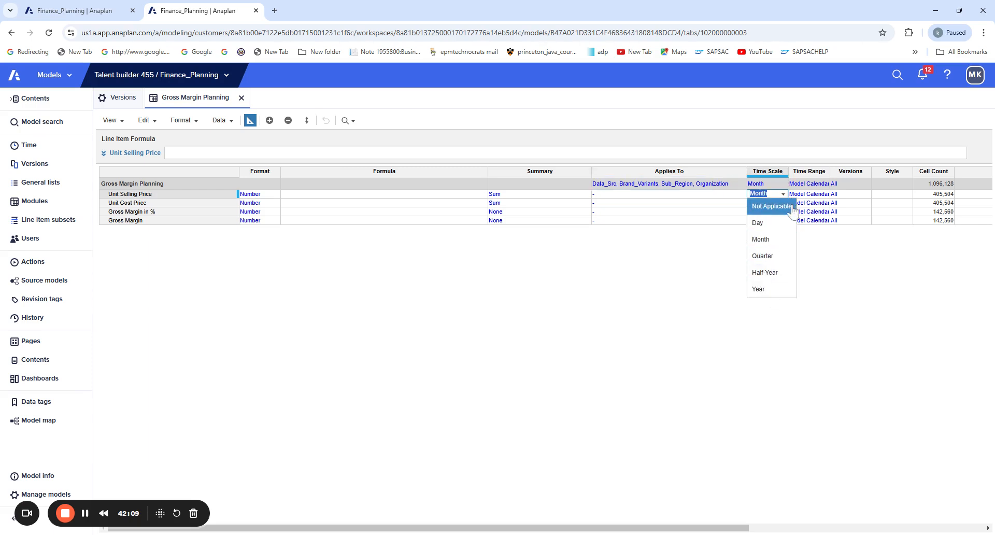
click(838, 272)
click(679, 385)
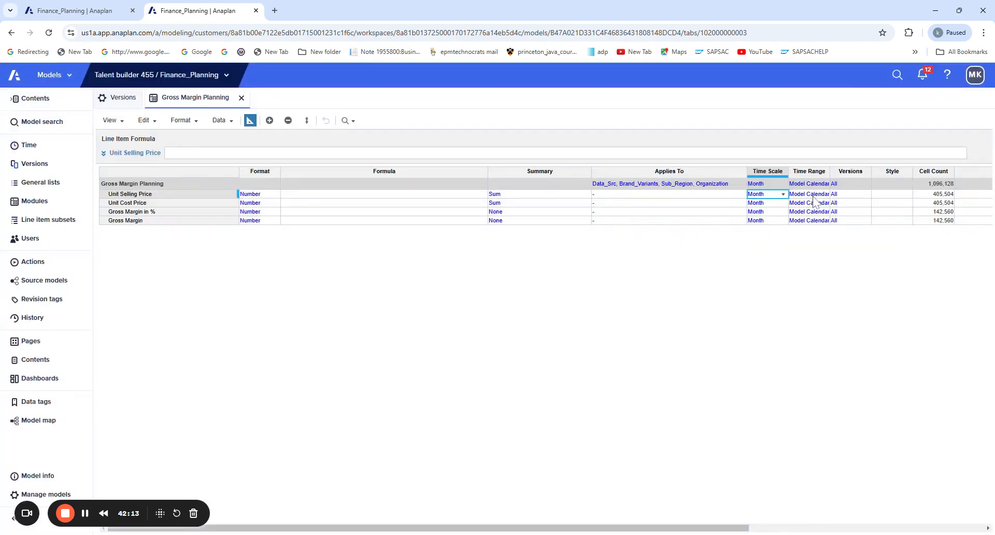
Step: Check the Versions setting and review the Style options for Unit Selling Price, leaving both as they are
click(839, 195)
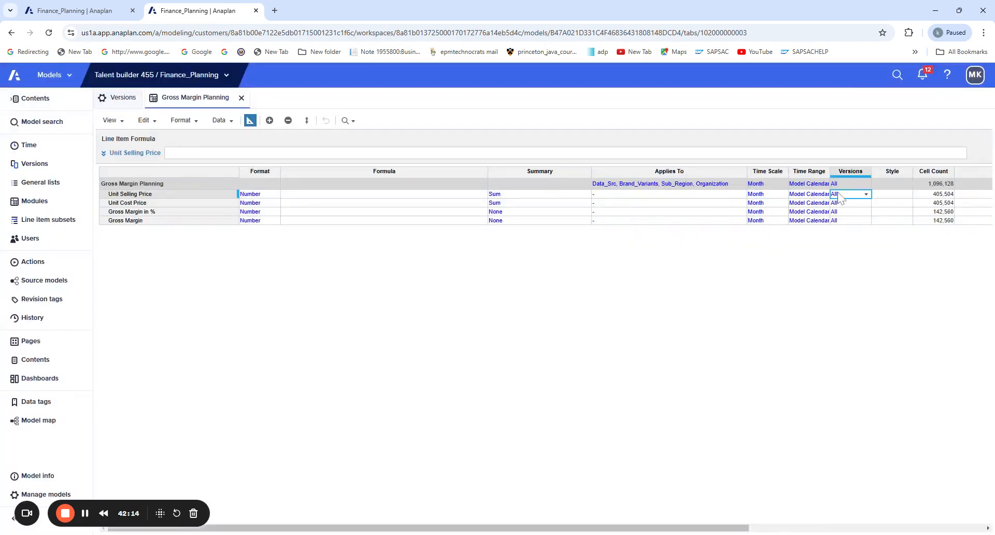
click(902, 196)
click(908, 194)
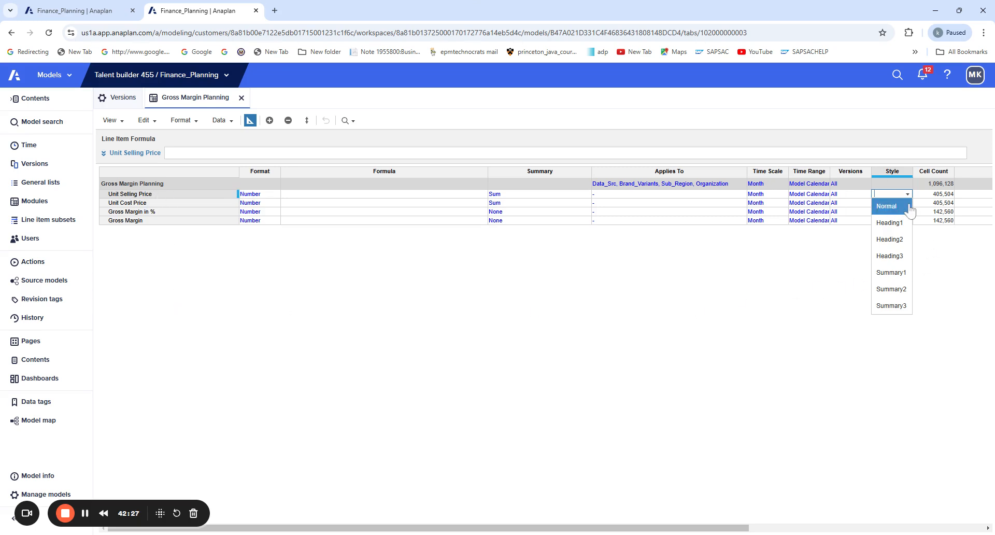
click(659, 329)
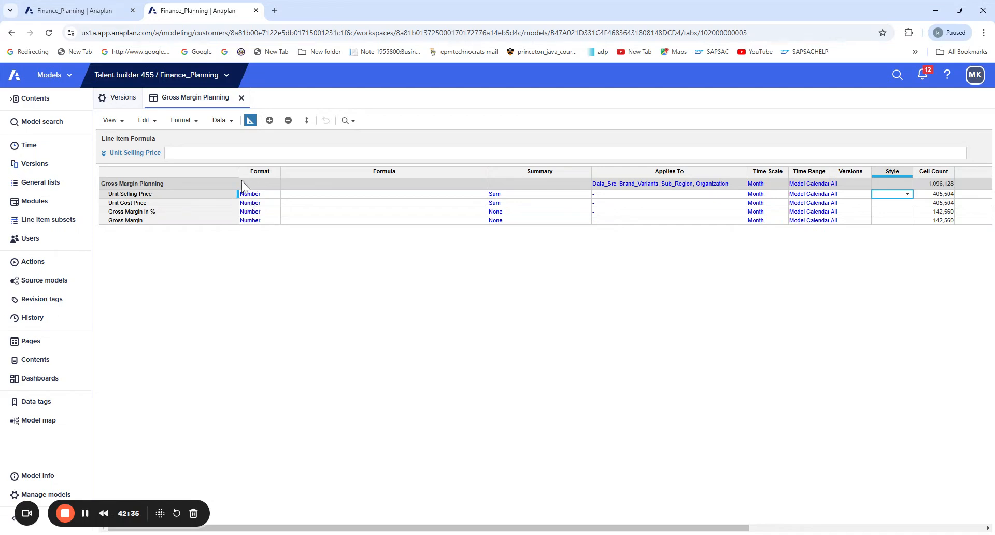
Step: Return from the blueprint to the data grid and review the module's data operations, such as Import and Export, without running any
click(231, 124)
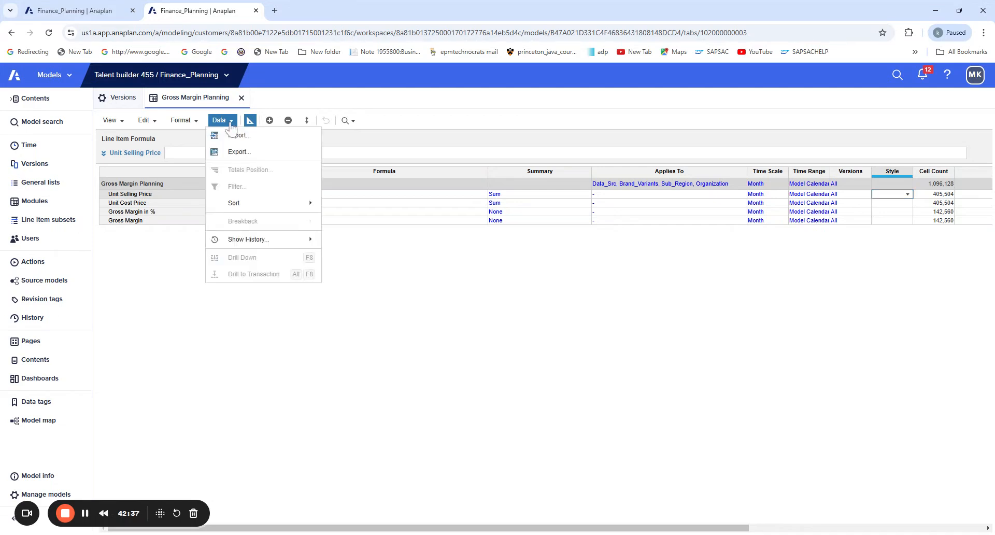
click(241, 324)
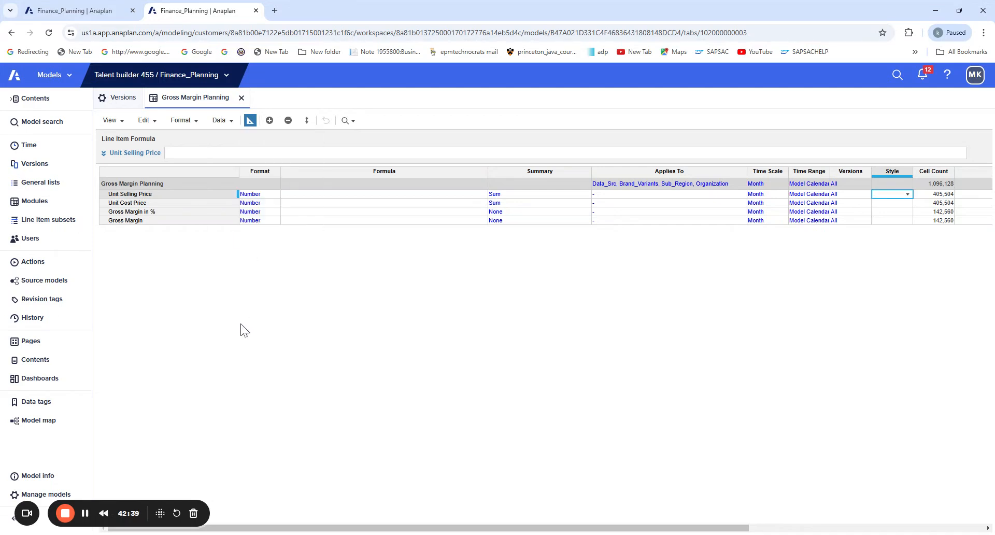
click(250, 120)
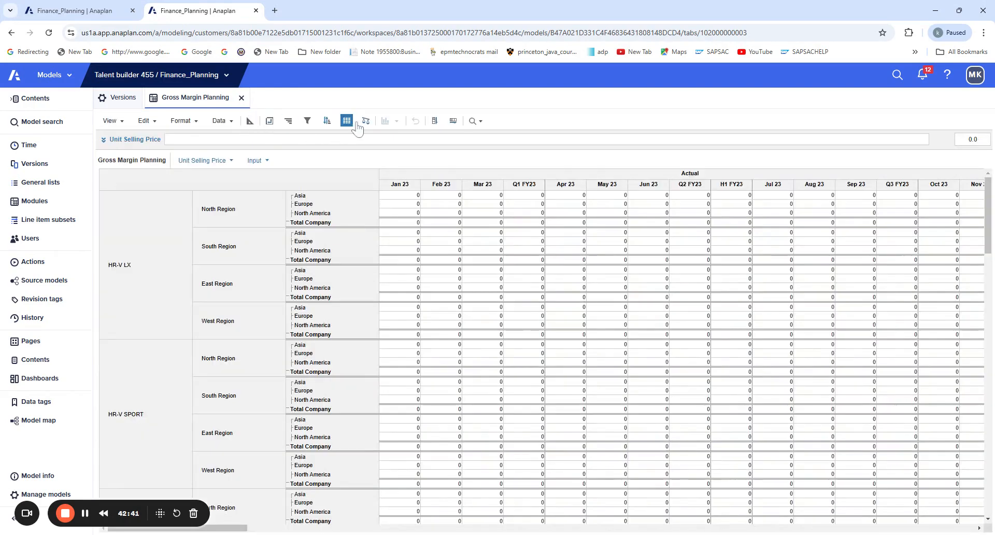
click(230, 122)
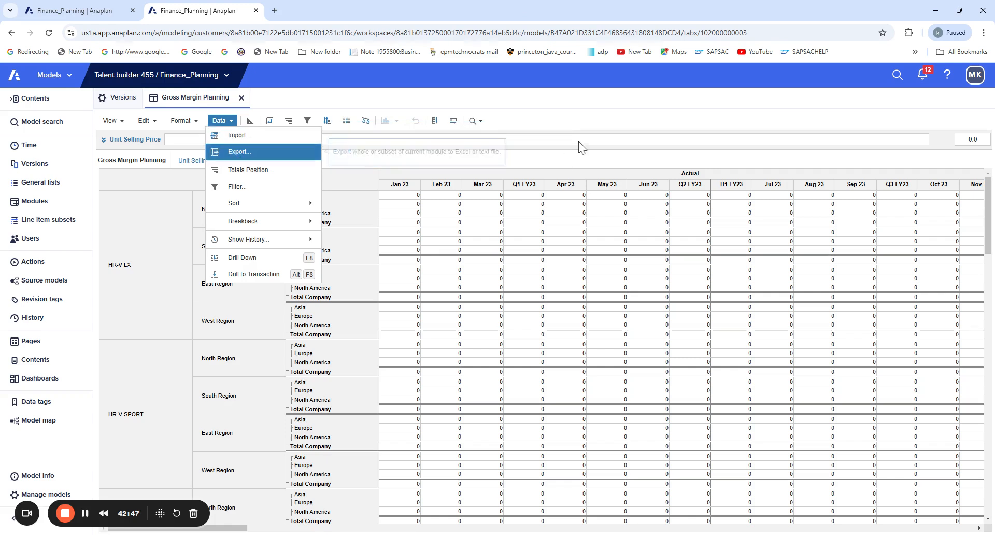
click(593, 111)
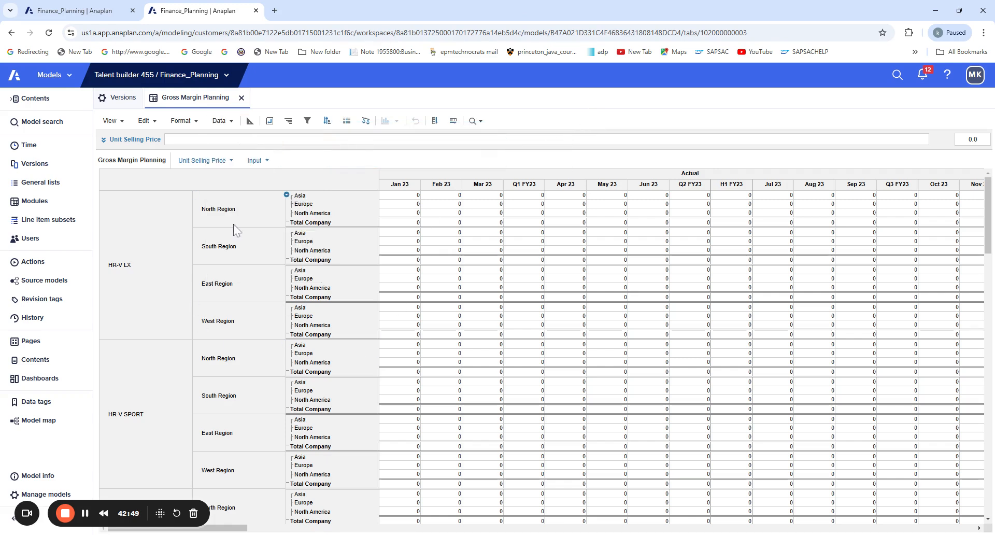